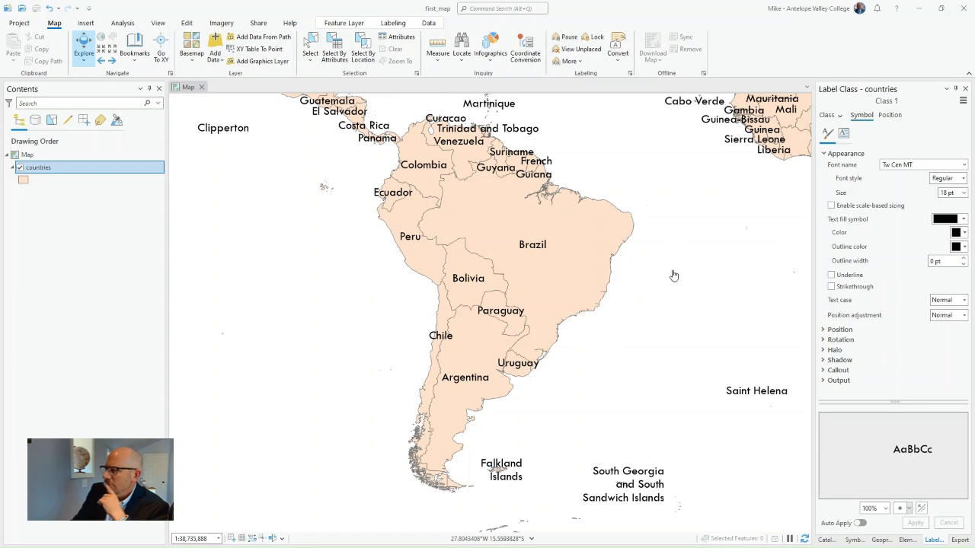
Limit the countries labels with a label class query where CONTINENT is equal to South America, and apply it
{"action": "left_click", "coordinate": [828, 116]}
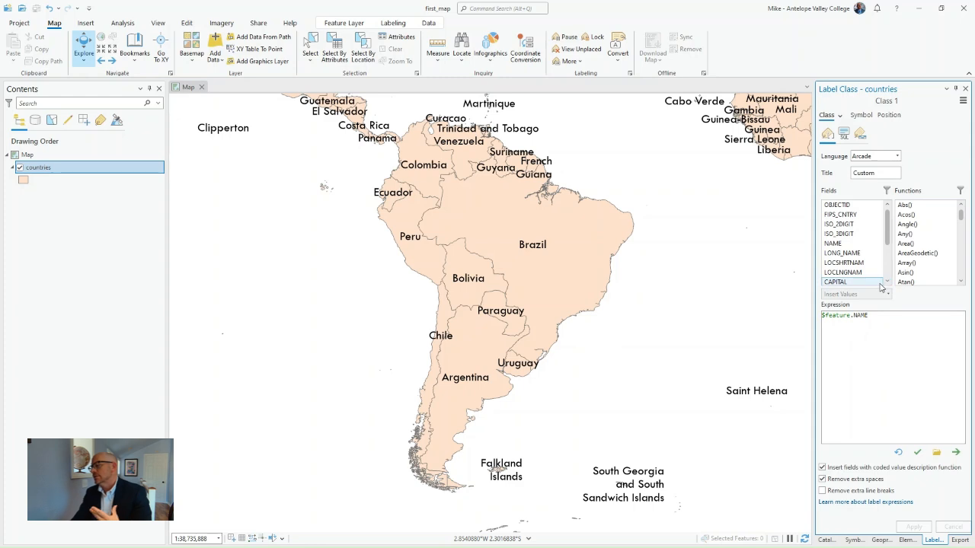
{"action": "left_click", "coordinate": [845, 140]}
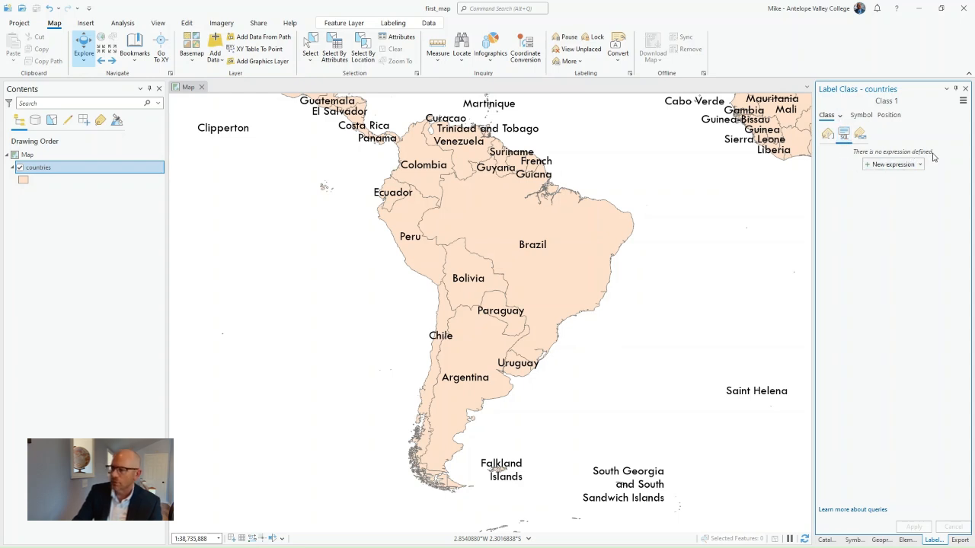
{"action": "left_click", "coordinate": [886, 168]}
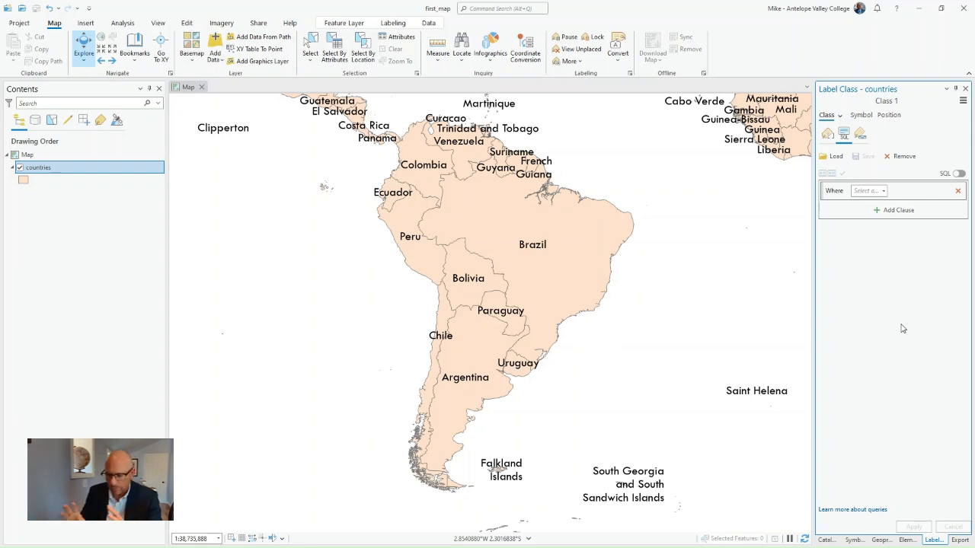
{"action": "left_click", "coordinate": [883, 191]}
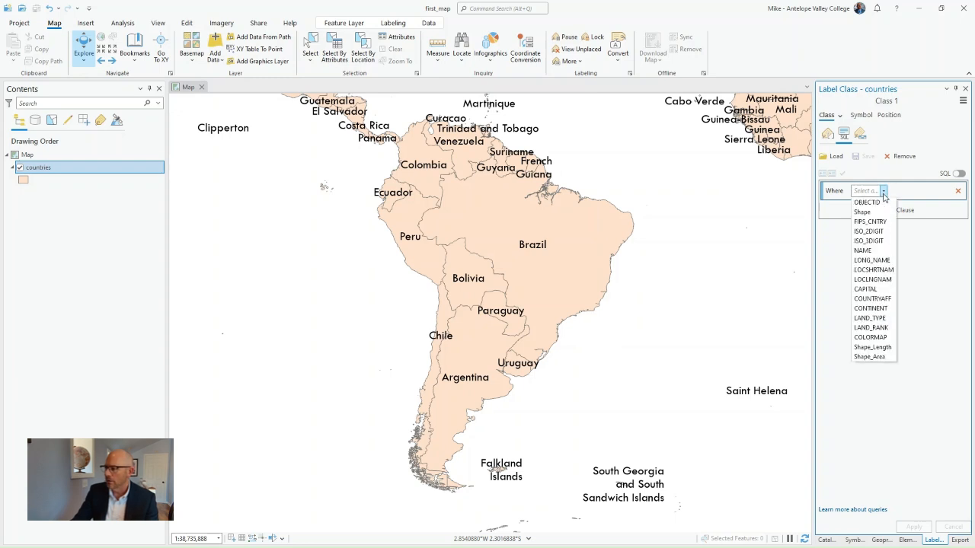
{"action": "left_click", "coordinate": [881, 308]}
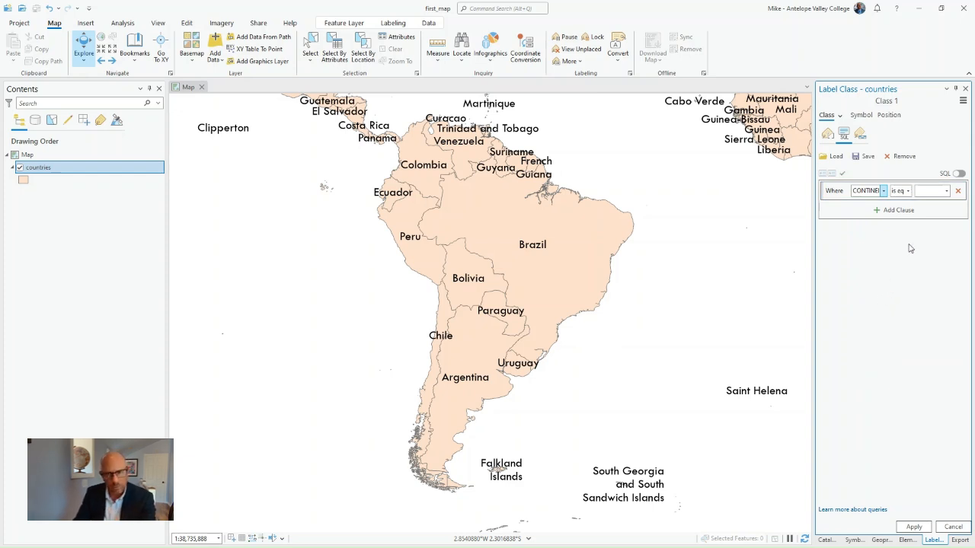
{"action": "left_click", "coordinate": [907, 191]}
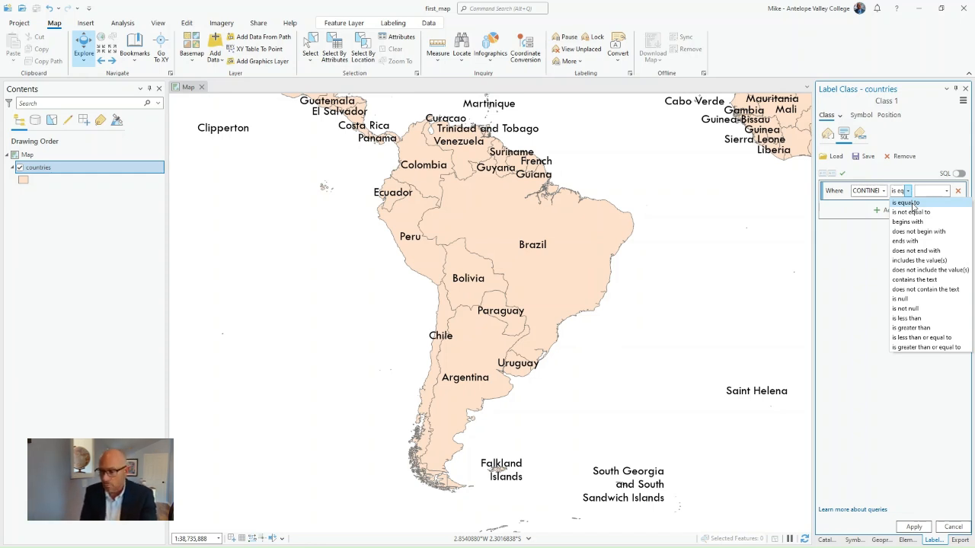
{"action": "left_click", "coordinate": [946, 193]}
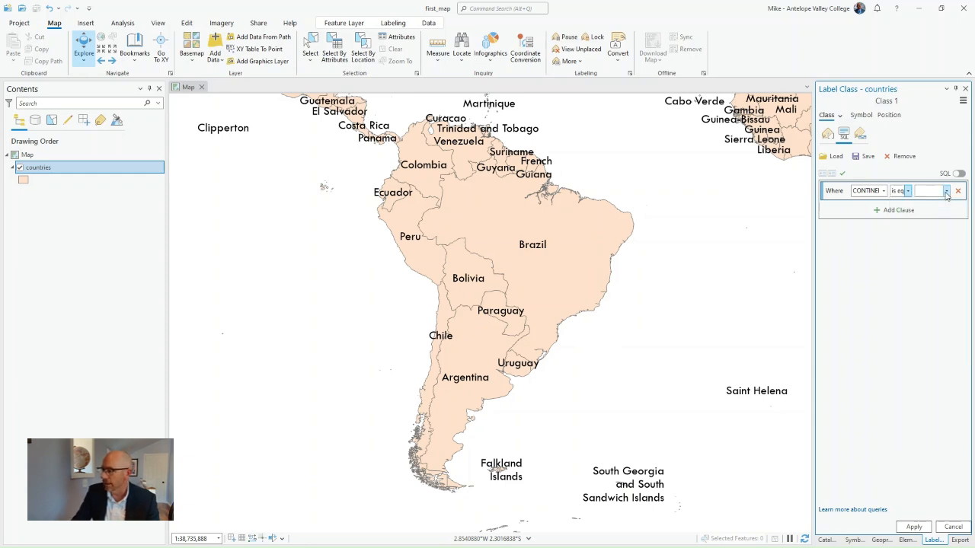
{"action": "left_click", "coordinate": [946, 193]}
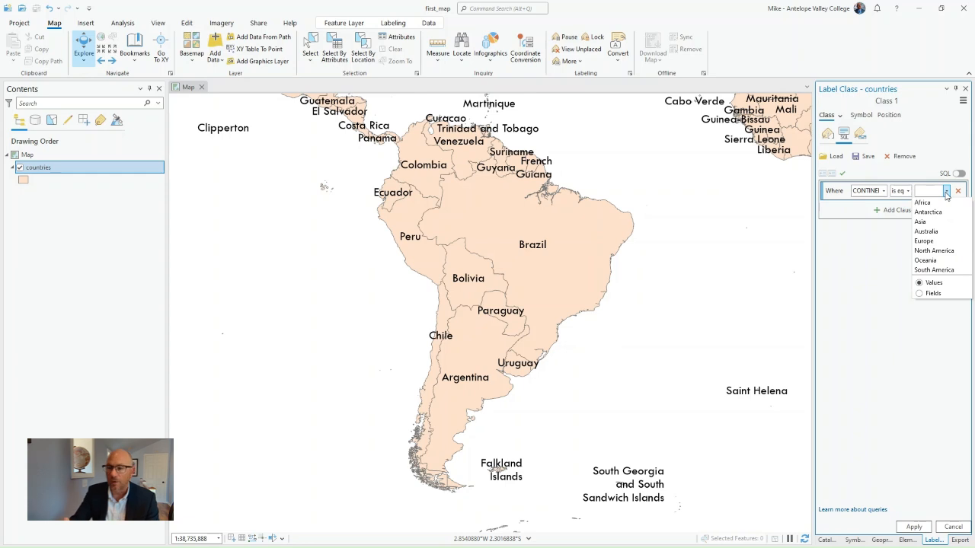
{"action": "left_click", "coordinate": [934, 271]}
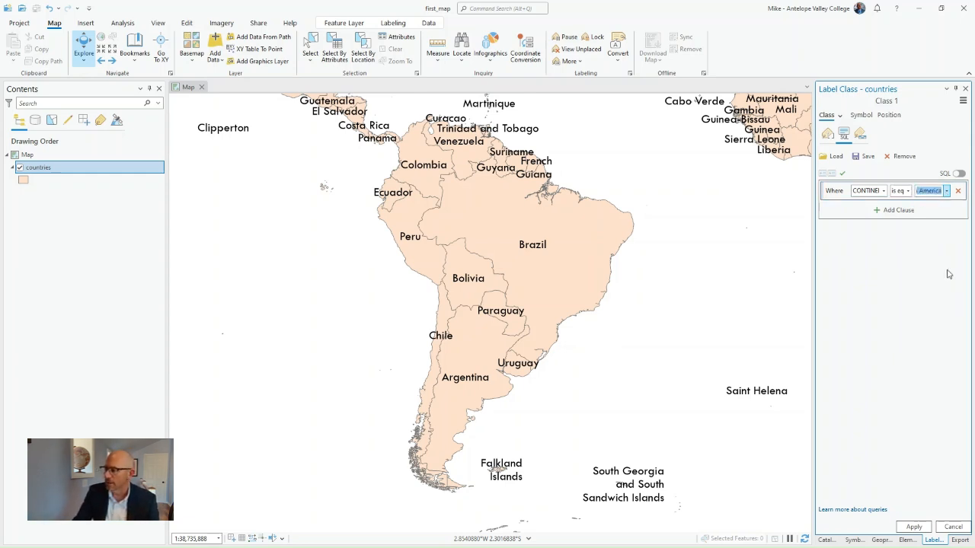
{"action": "left_click", "coordinate": [911, 527]}
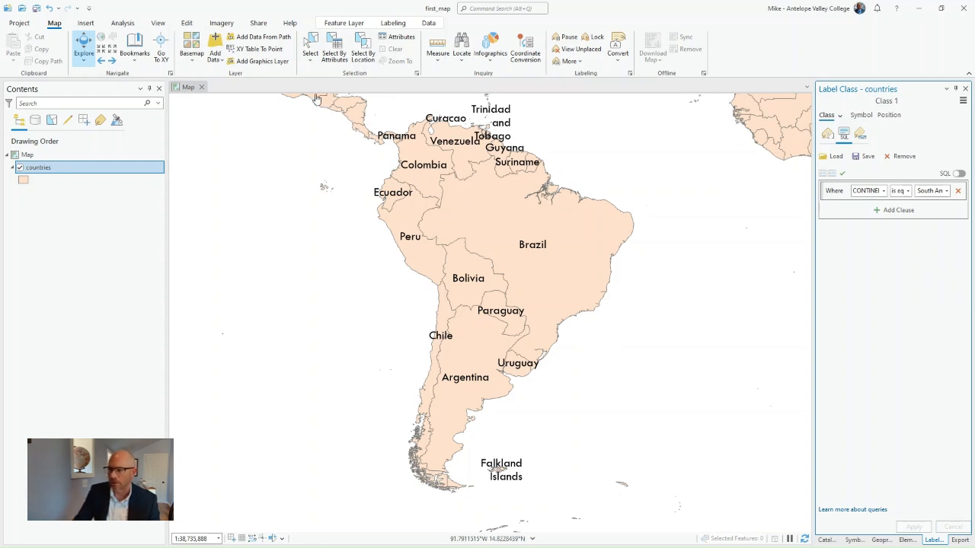
Check Nicaragua's attributes in its map pop-up, close the pop-up and save the project
{"action": "left_click", "coordinate": [357, 115]}
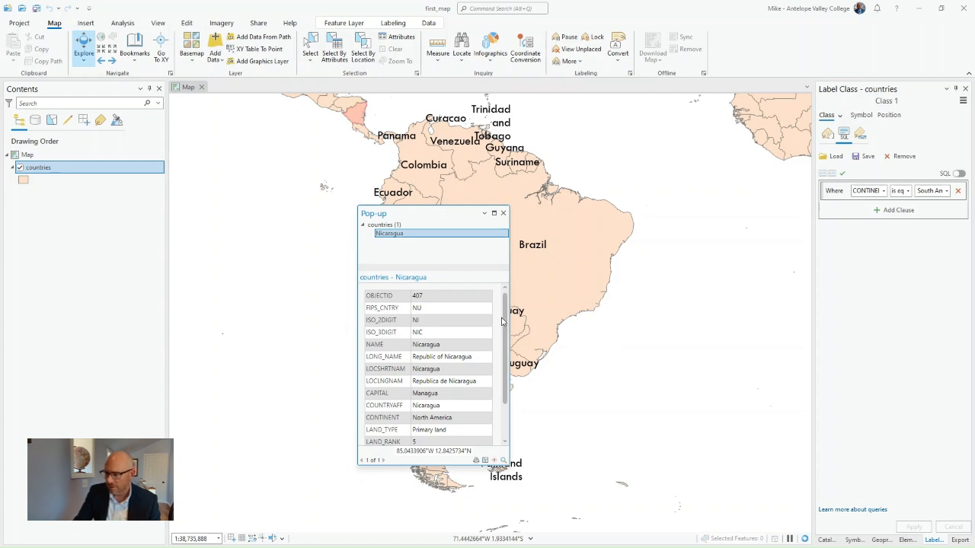
{"action": "left_click", "coordinate": [502, 213]}
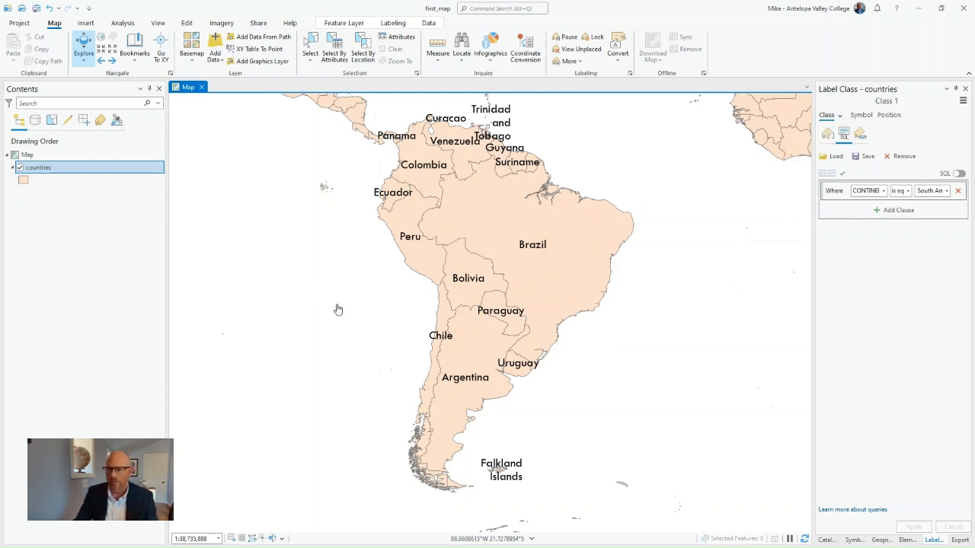
{"action": "left_click", "coordinate": [36, 10]}
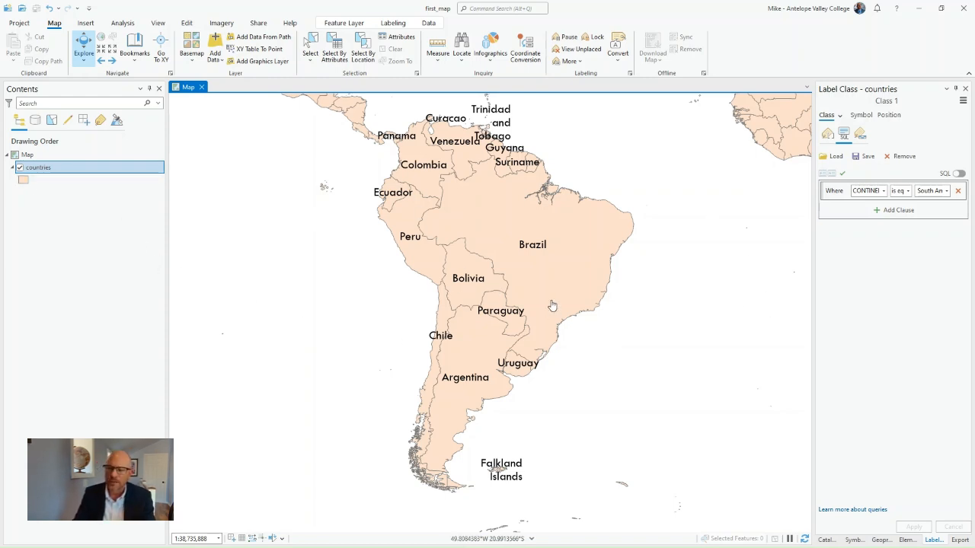
Open the countries layer's polygon symbol gallery and look through the ArcGIS 2D fills, from solid colors to hatches and patterns
{"action": "left_click", "coordinate": [23, 183]}
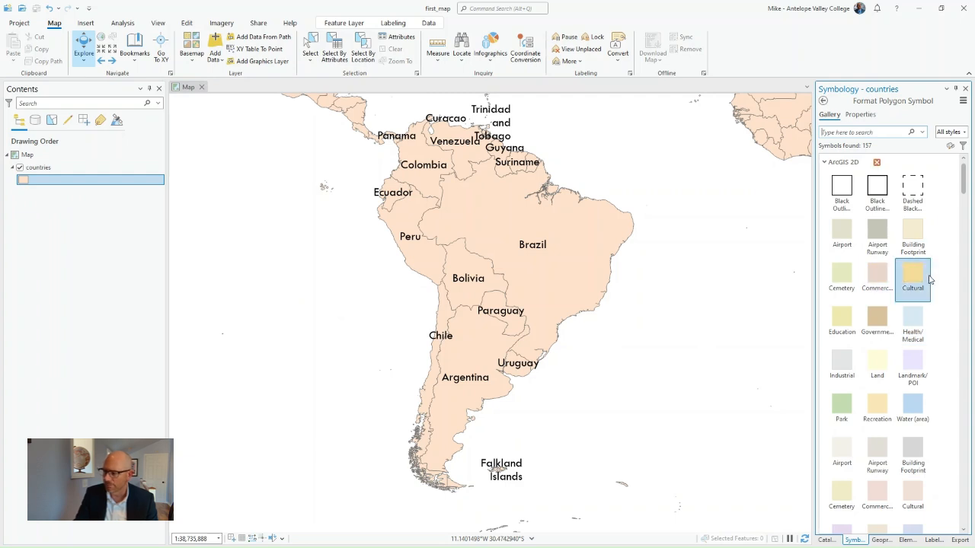
{"action": "scroll", "coordinate": [884, 415], "scroll_direction": "down", "scroll_amount": 5}
{"action": "scroll", "coordinate": [897, 426], "scroll_direction": "down", "scroll_amount": 2}
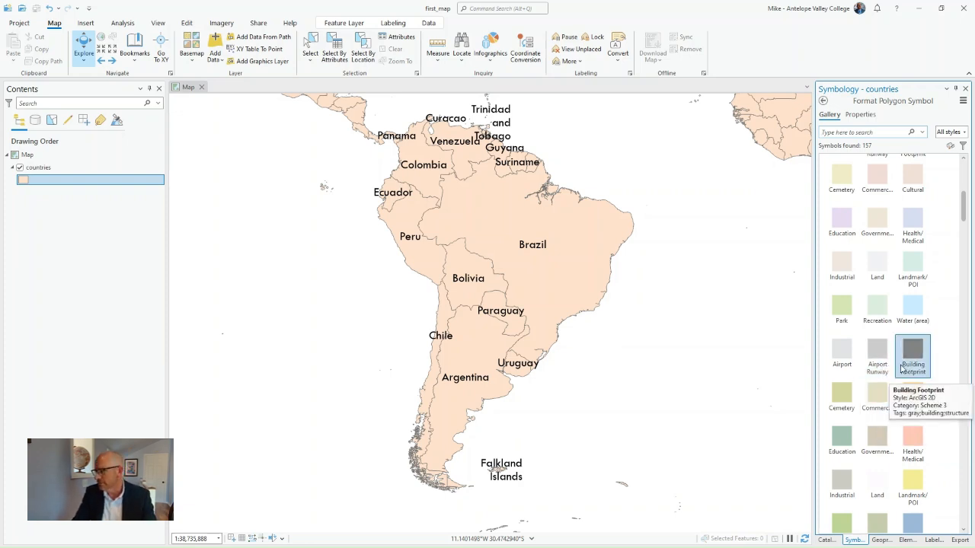
{"action": "scroll", "coordinate": [901, 369], "scroll_direction": "down", "scroll_amount": 4}
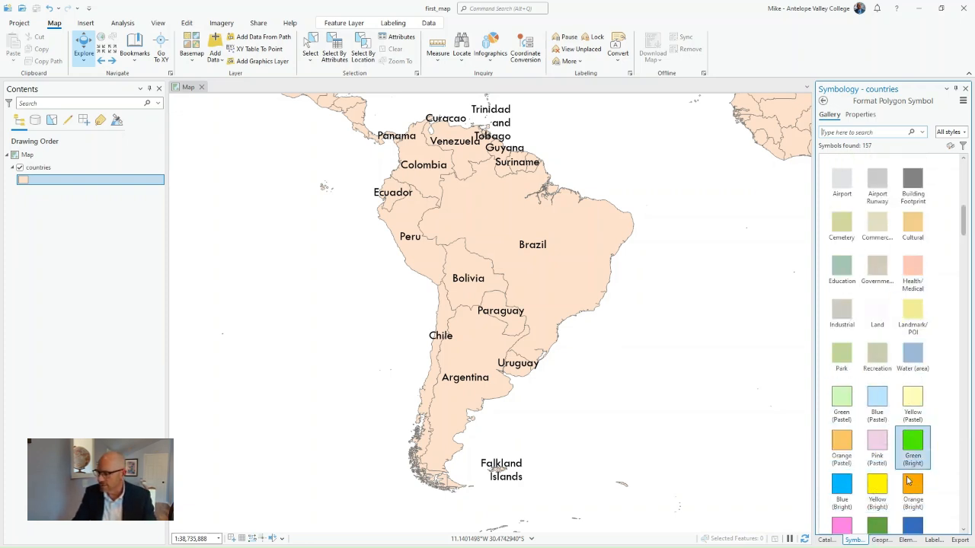
{"action": "scroll", "coordinate": [876, 442], "scroll_direction": "down", "scroll_amount": 3}
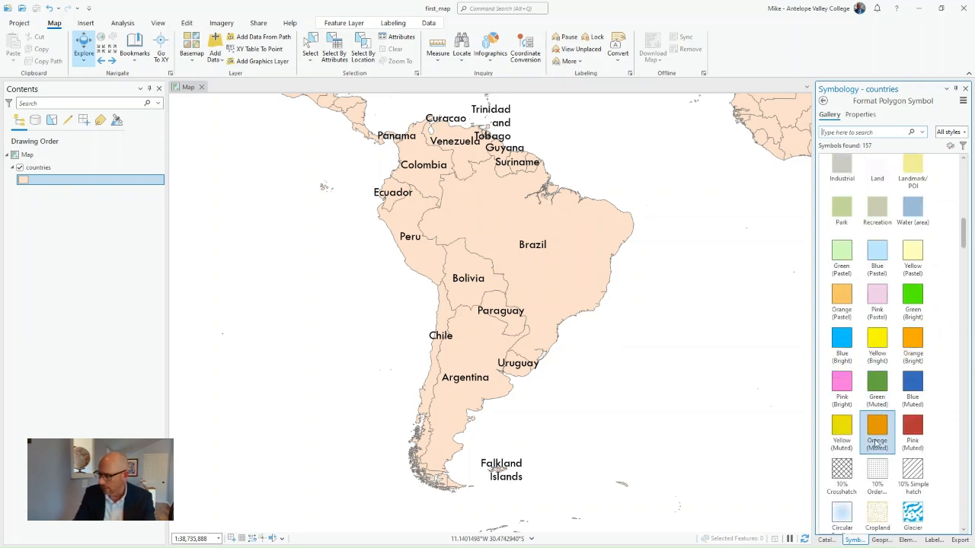
{"action": "scroll", "coordinate": [920, 492], "scroll_direction": "down", "scroll_amount": 1}
{"action": "scroll", "coordinate": [919, 493], "scroll_direction": "down", "scroll_amount": 1}
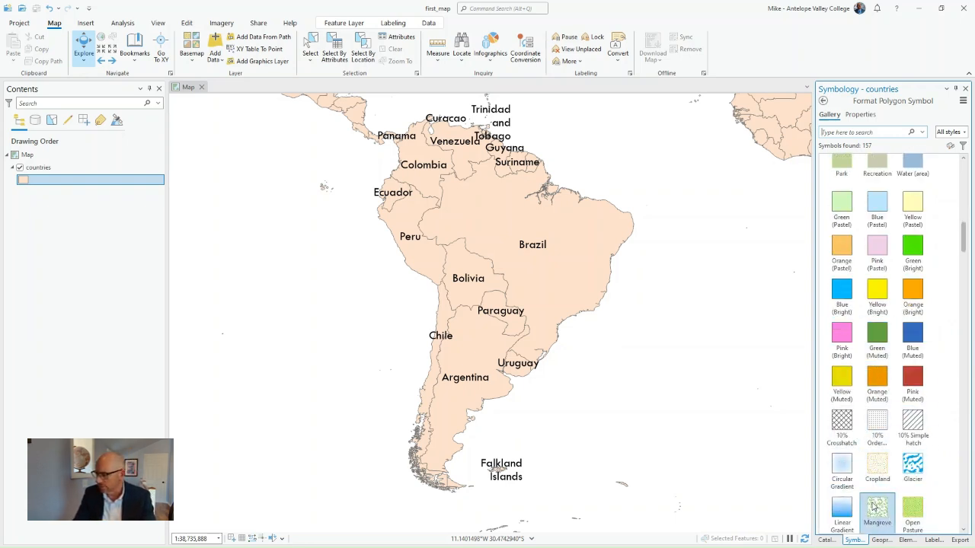
{"action": "scroll", "coordinate": [874, 507], "scroll_direction": "down", "scroll_amount": 1}
{"action": "scroll", "coordinate": [884, 487], "scroll_direction": "down", "scroll_amount": 1}
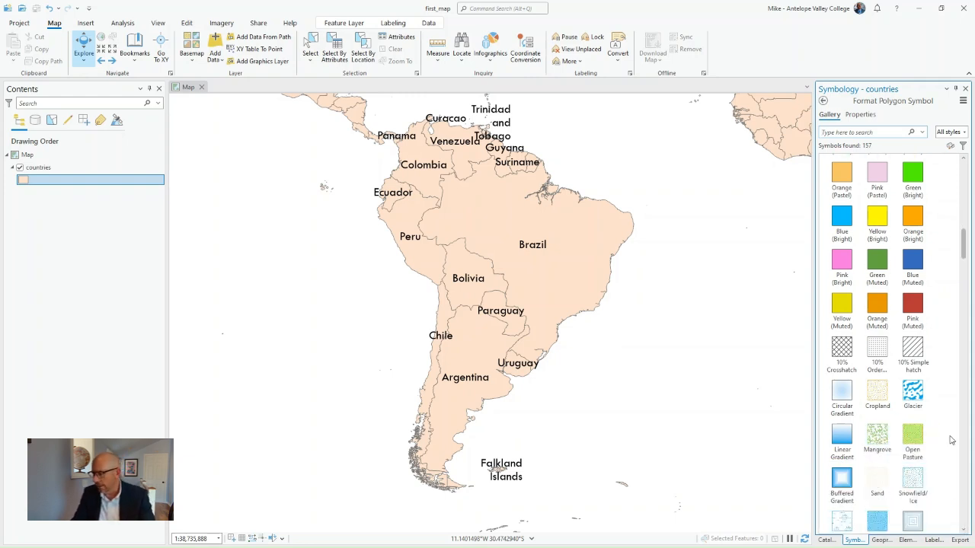
{"action": "scroll", "coordinate": [914, 441], "scroll_direction": "down", "scroll_amount": 1}
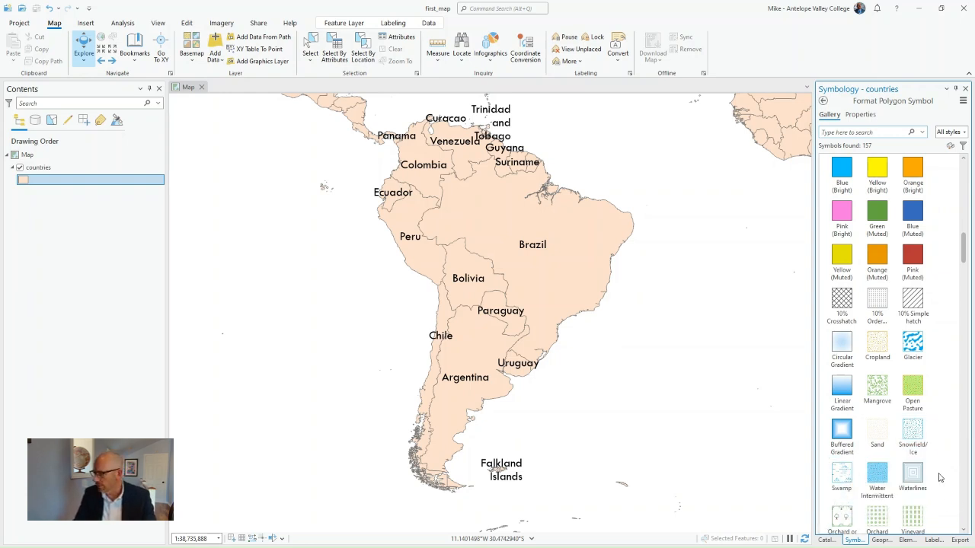
{"action": "scroll", "coordinate": [940, 478], "scroll_direction": "down", "scroll_amount": 1}
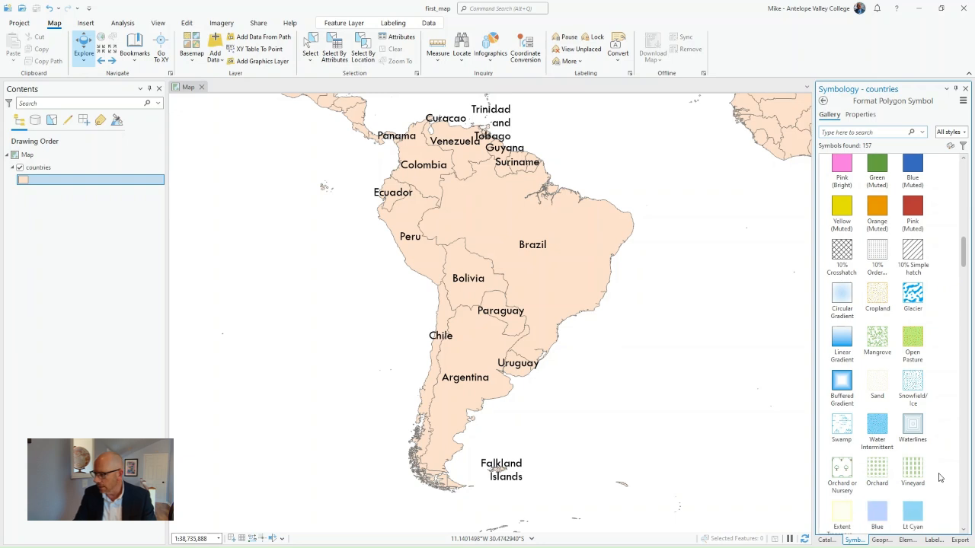
Try the Orchard or Nursery symbol and the Waterlines symbol on the countries layer
{"action": "left_click", "coordinate": [844, 468]}
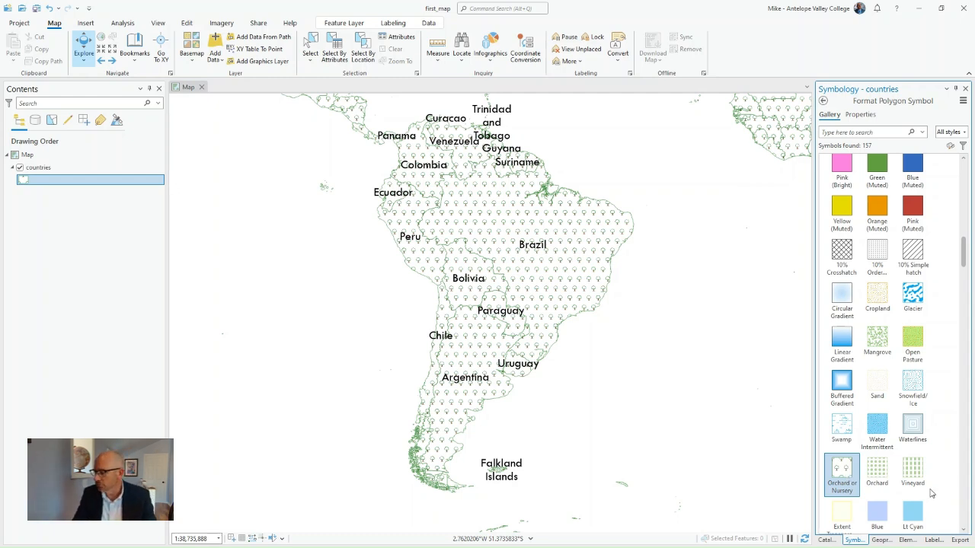
{"action": "left_click", "coordinate": [917, 431]}
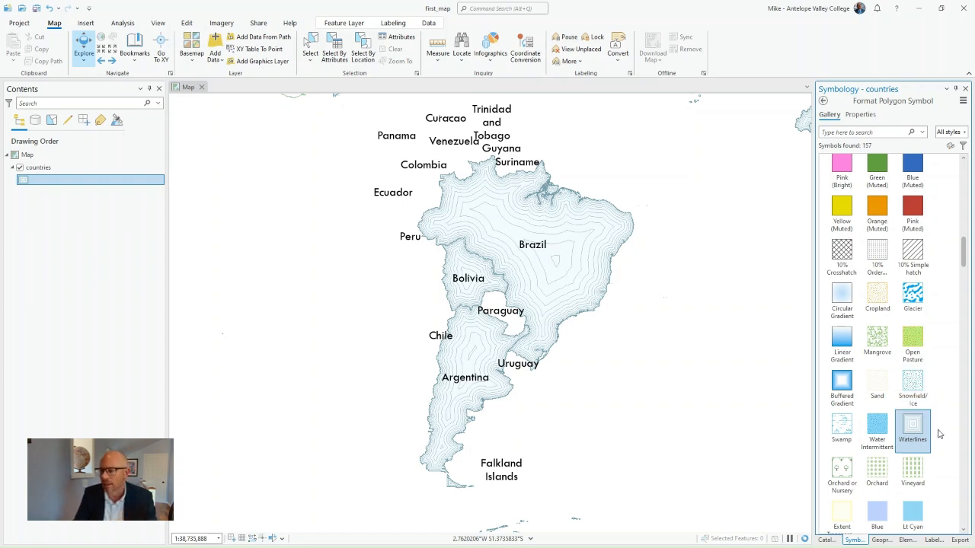
Give the countries layer the tan Government fill symbol and apply an outline width of 1 pt
{"action": "scroll", "coordinate": [921, 371], "scroll_direction": "up", "scroll_amount": 8}
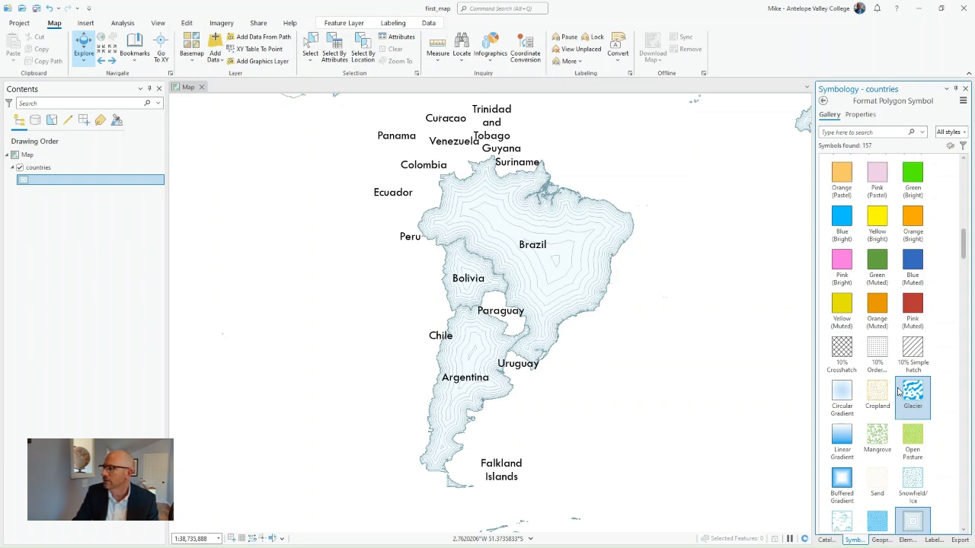
{"action": "left_click", "coordinate": [874, 248]}
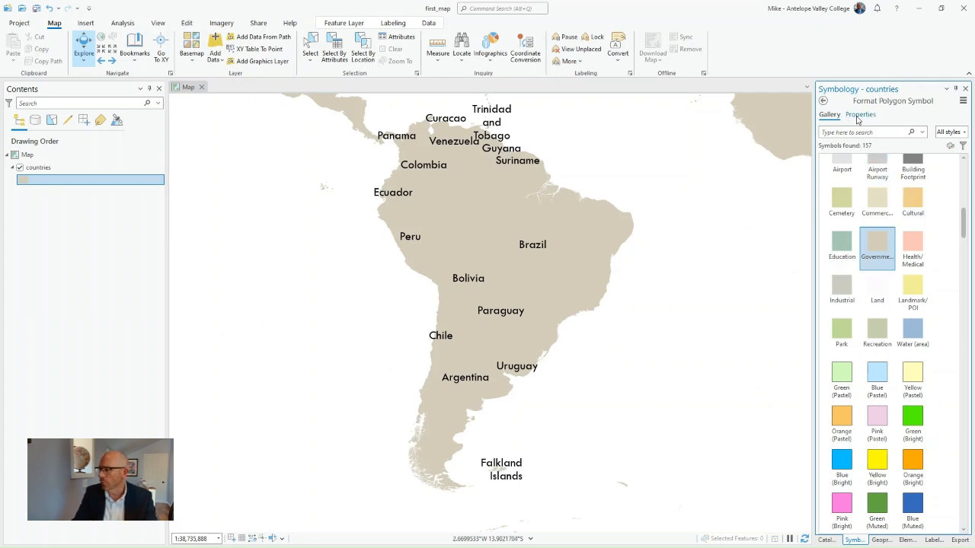
{"action": "left_click", "coordinate": [859, 115]}
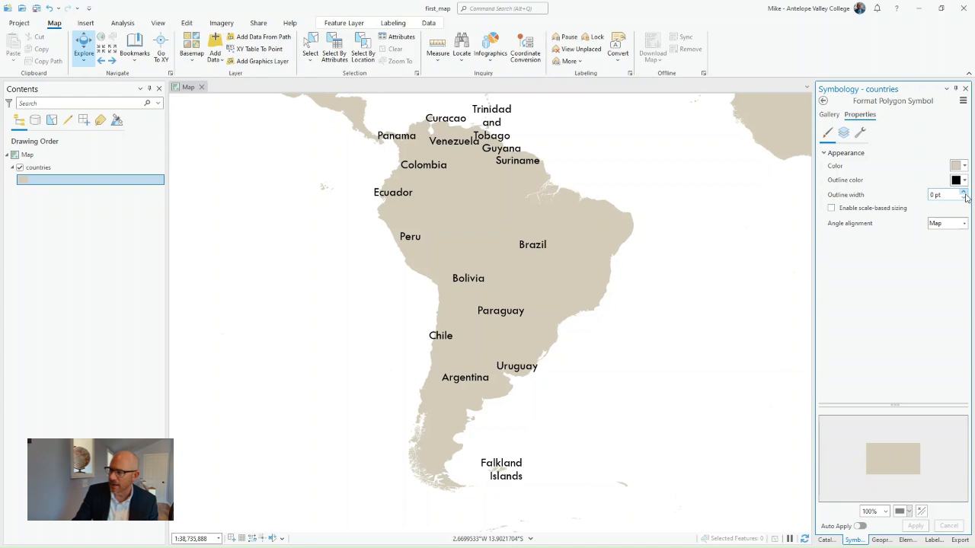
{"action": "left_click", "coordinate": [964, 191]}
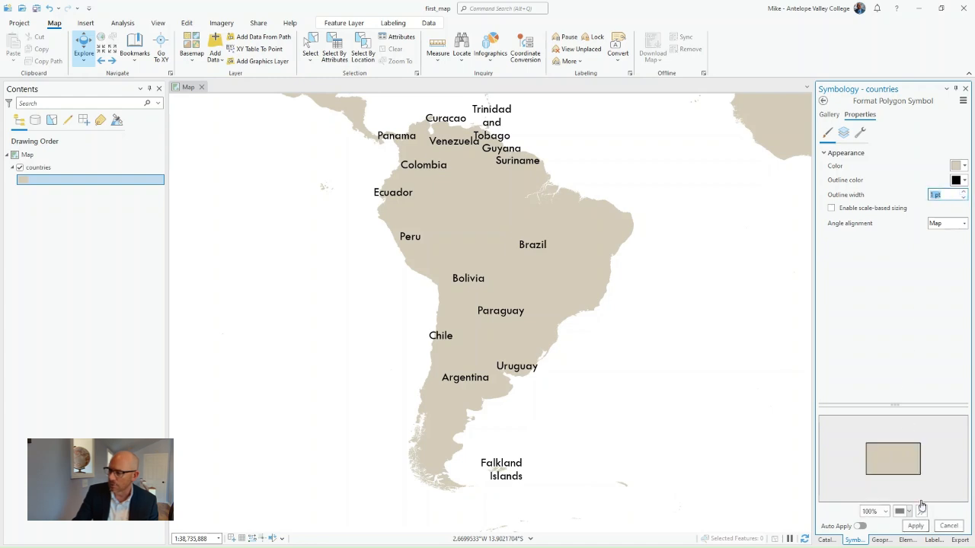
{"action": "left_click", "coordinate": [918, 526]}
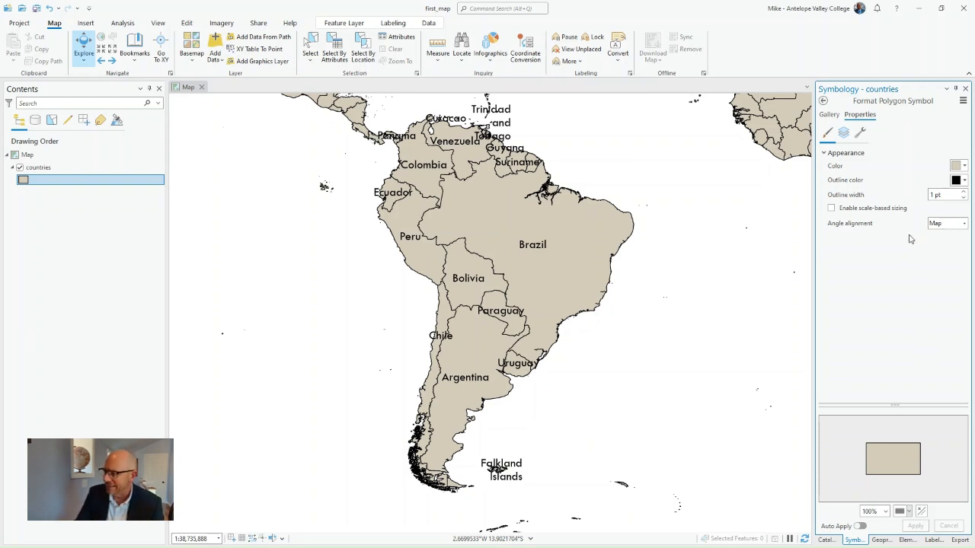
Look at the fill color choices without changing the fill, and try an olive outline color on the countries
{"action": "left_click", "coordinate": [963, 168]}
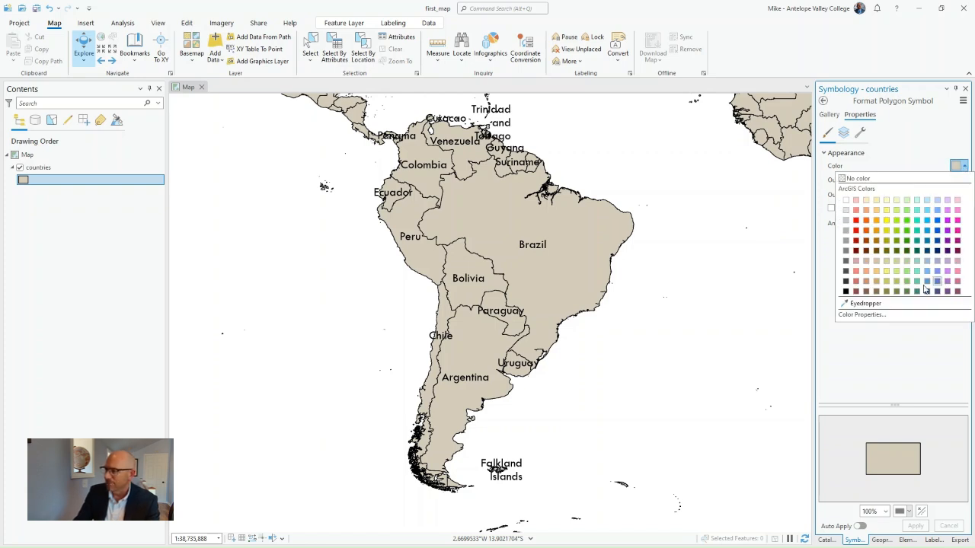
{"action": "left_click", "coordinate": [943, 374]}
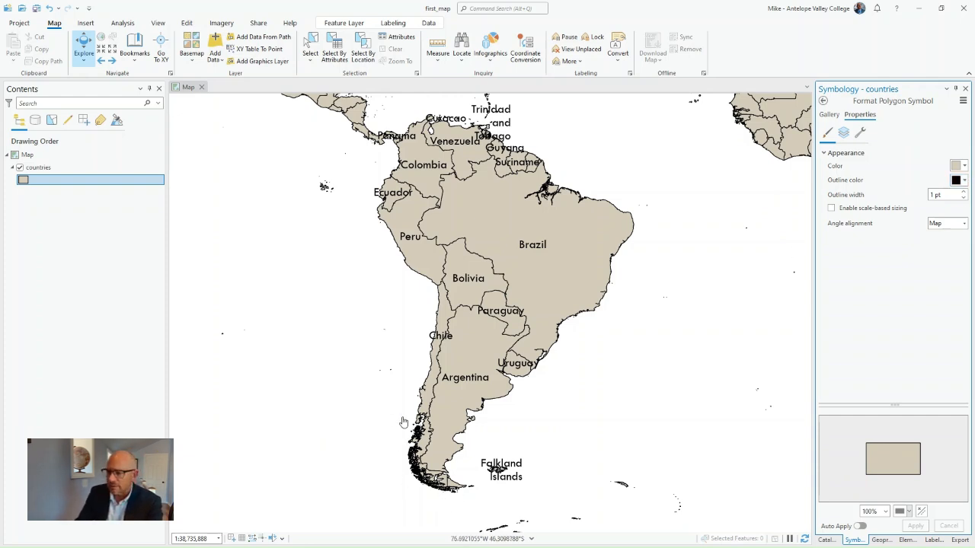
{"action": "left_click", "coordinate": [965, 181]}
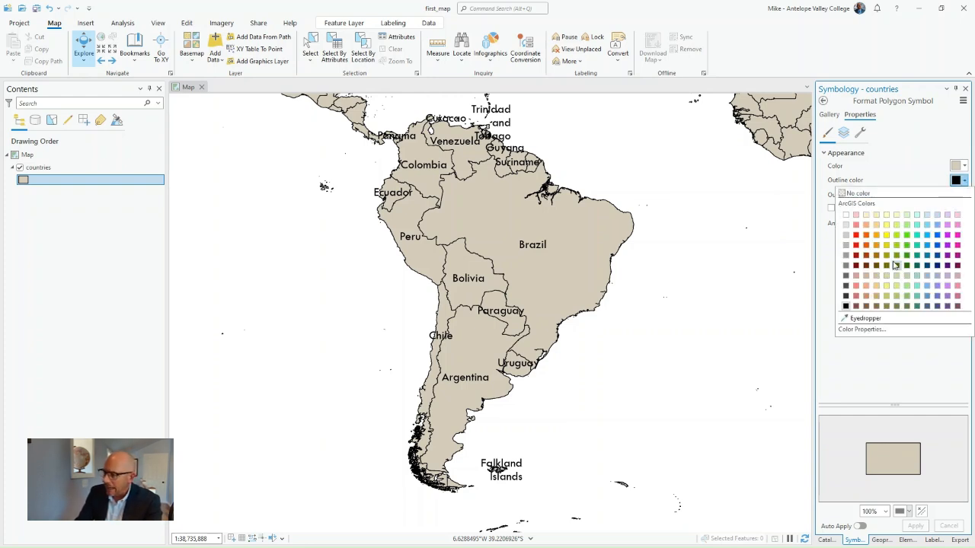
{"action": "left_click", "coordinate": [887, 306]}
{"action": "left_click", "coordinate": [915, 526]}
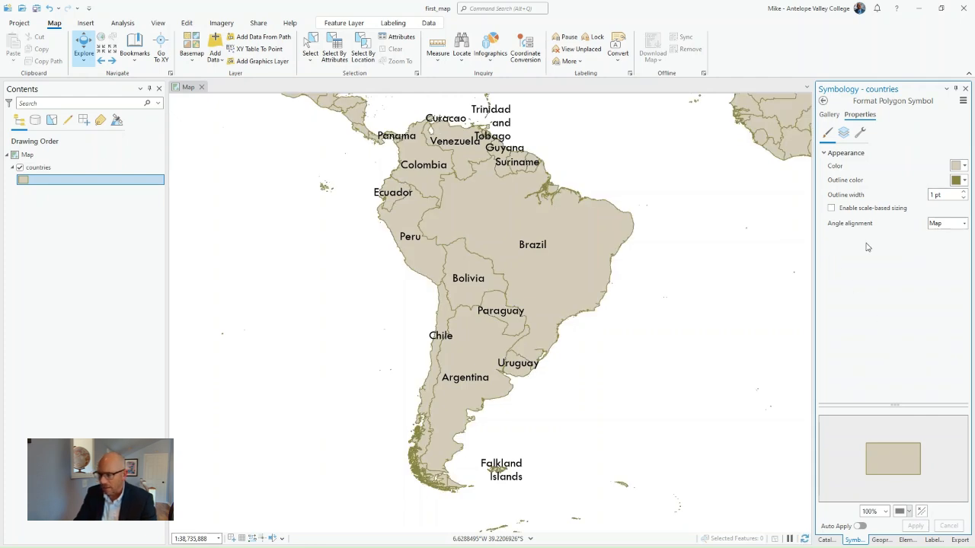
Apply a brown outline color to the countries polygons and return to the layer's primary symbology settings
{"action": "left_click", "coordinate": [964, 181]}
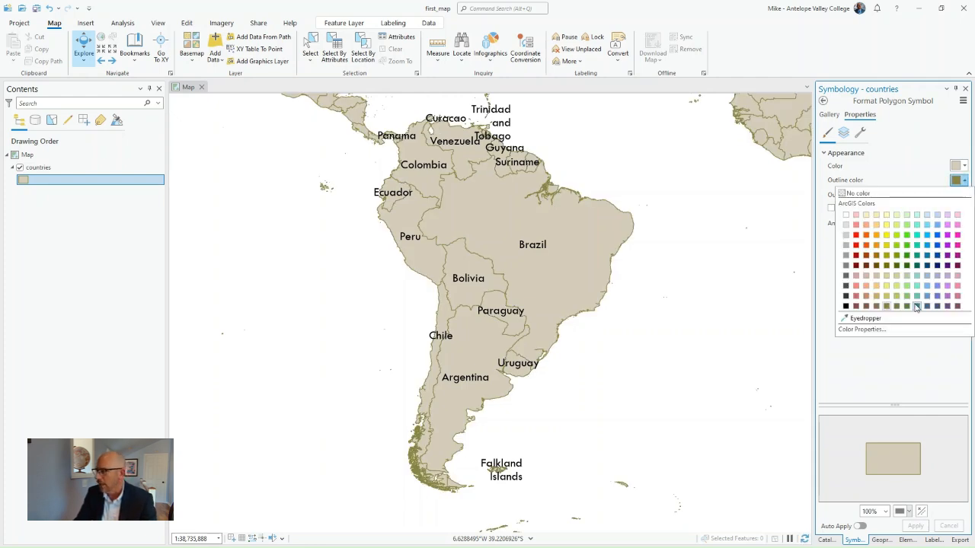
{"action": "left_click", "coordinate": [876, 306]}
{"action": "left_click", "coordinate": [916, 526]}
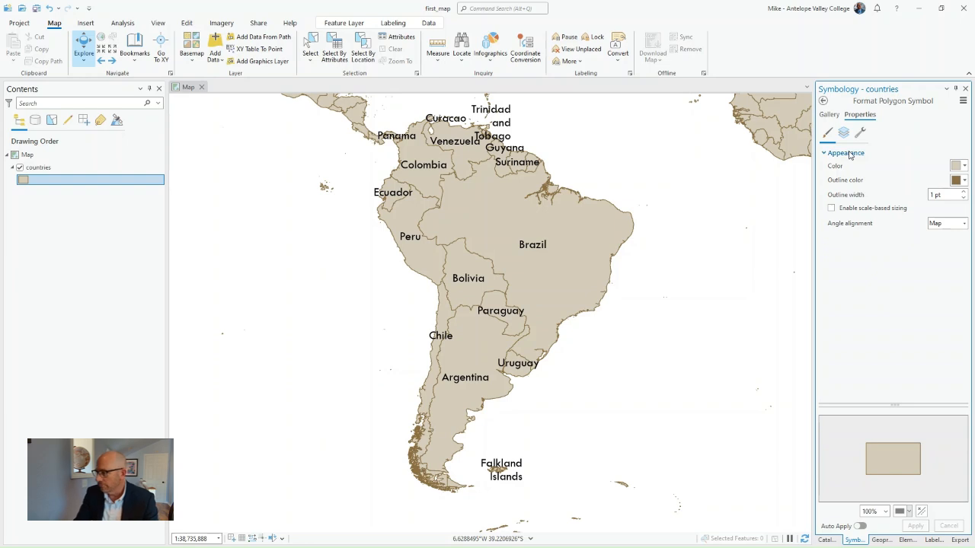
{"action": "left_click", "coordinate": [823, 103]}
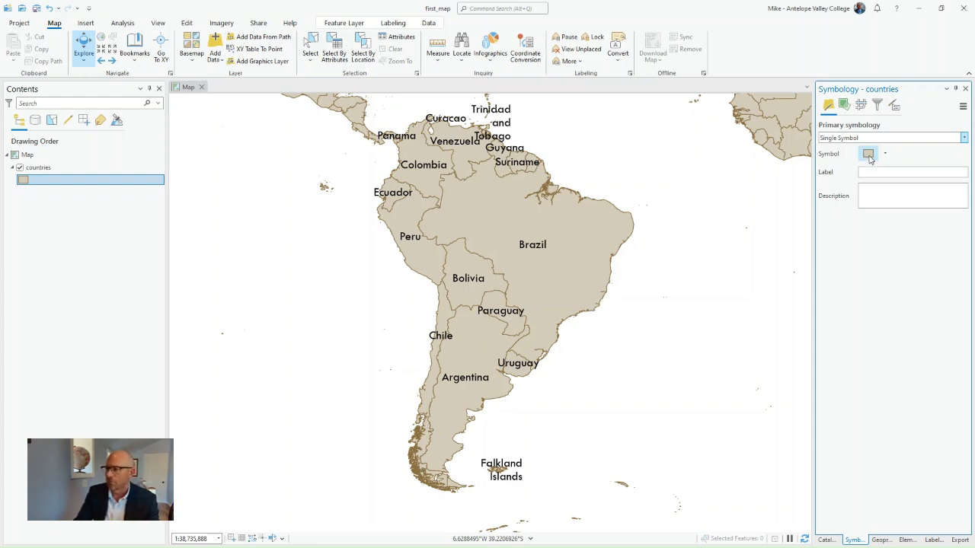
Symbolize the countries layer with Unique Values, using COLORMAP as the value field
{"action": "left_click", "coordinate": [964, 139]}
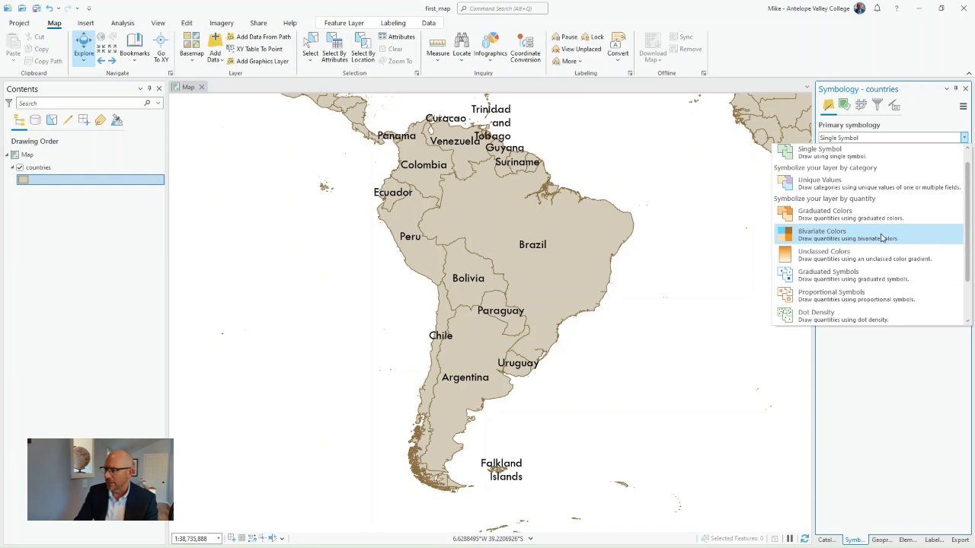
{"action": "scroll", "coordinate": [881, 239], "scroll_direction": "up", "scroll_amount": 1}
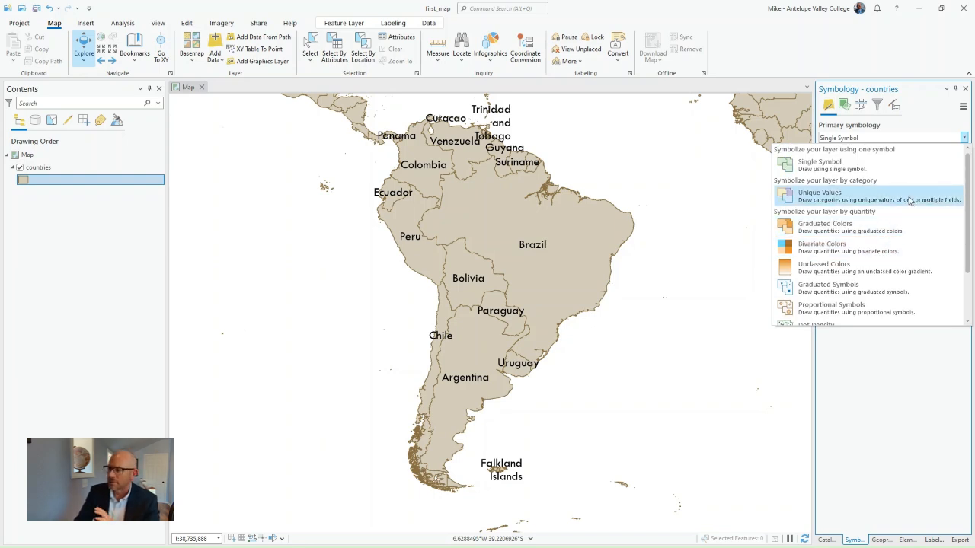
{"action": "left_click", "coordinate": [819, 198]}
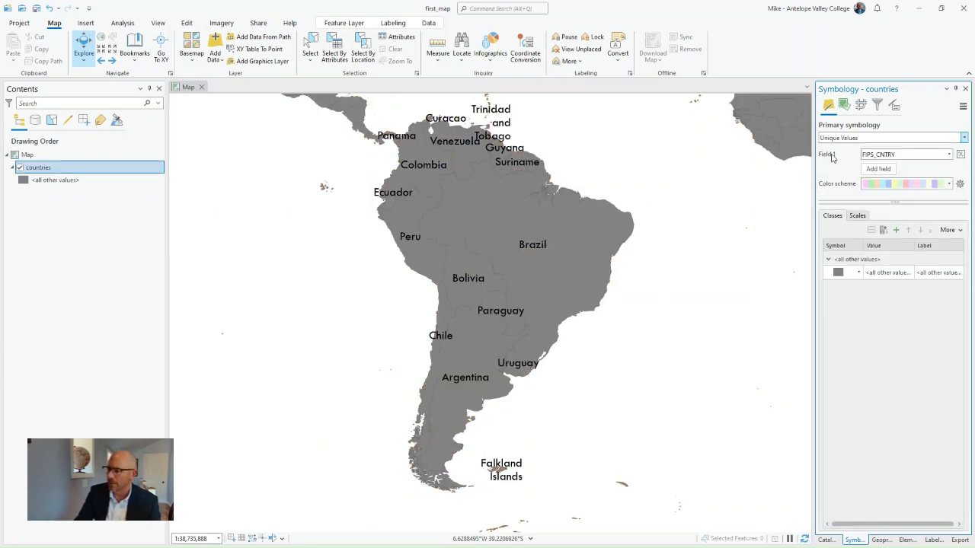
{"action": "left_click", "coordinate": [949, 155]}
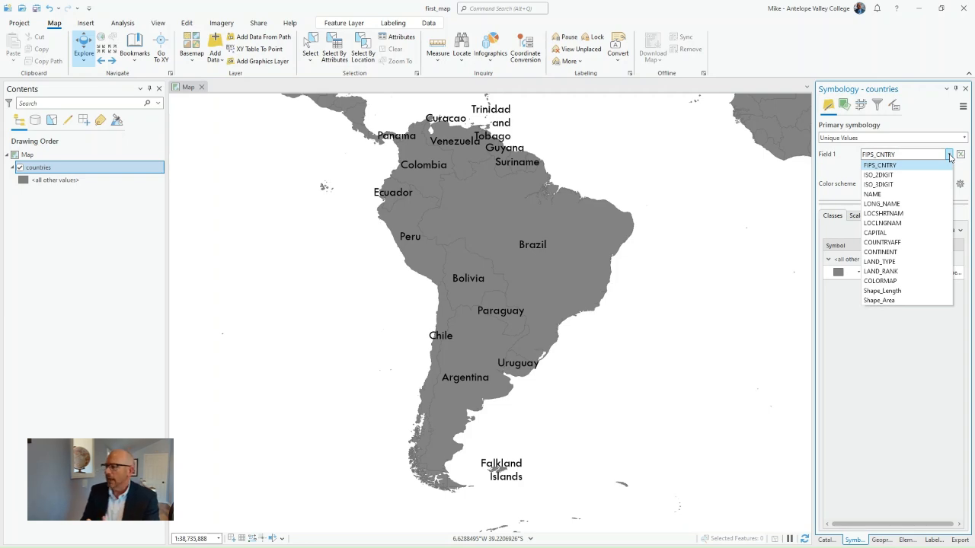
{"action": "left_click", "coordinate": [903, 282]}
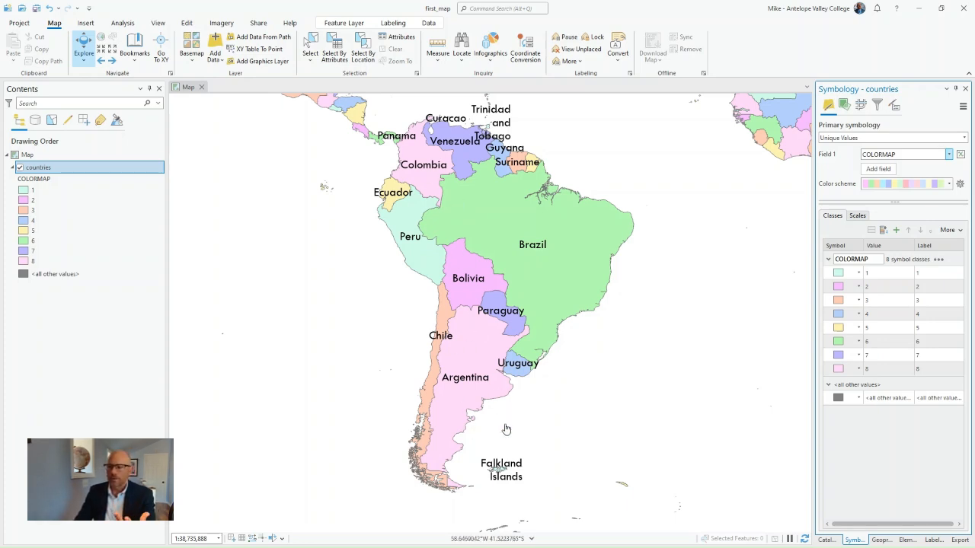
{"action": "left_click", "coordinate": [918, 314]}
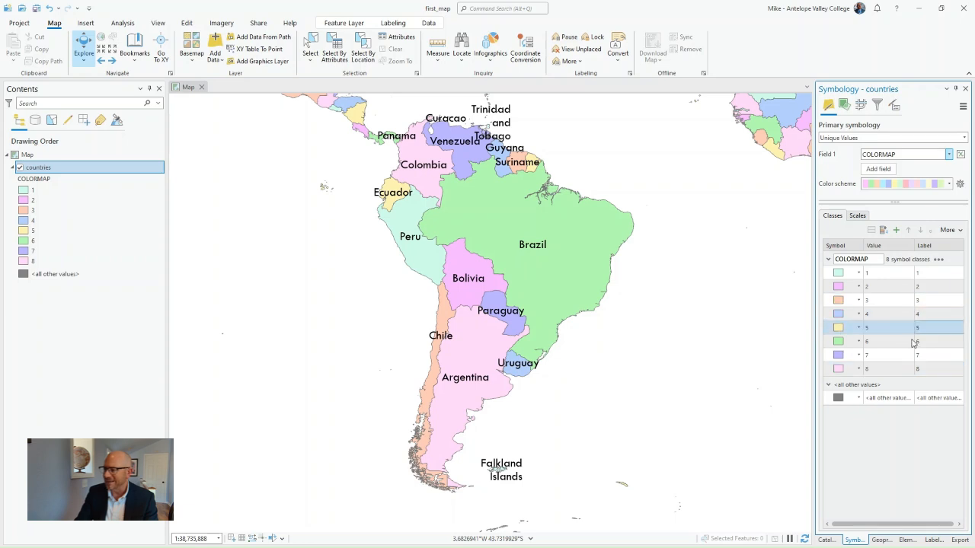
{"action": "left_click", "coordinate": [908, 342]}
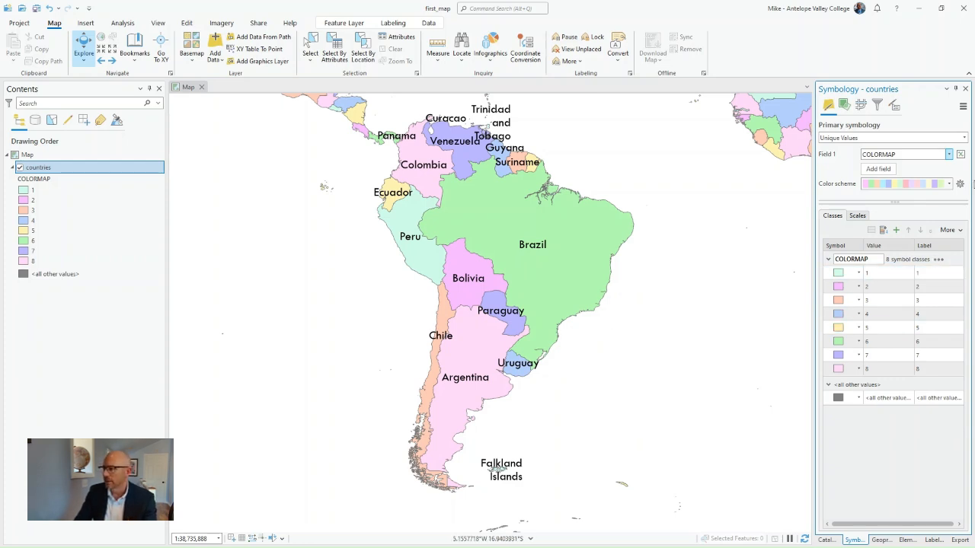
Try a muted blue-green color scheme and a teal color scheme on the COLORMAP classes
{"action": "left_click", "coordinate": [949, 185]}
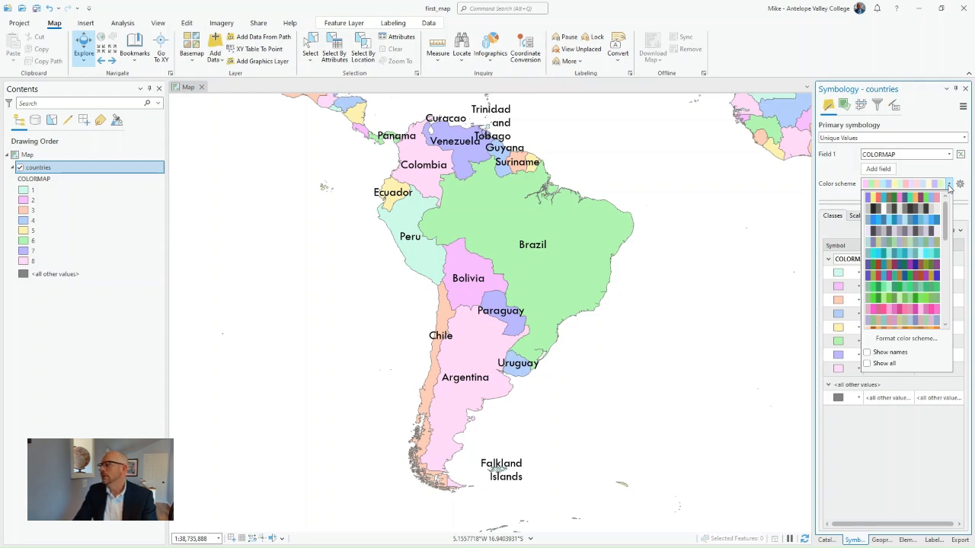
{"action": "left_click", "coordinate": [923, 242]}
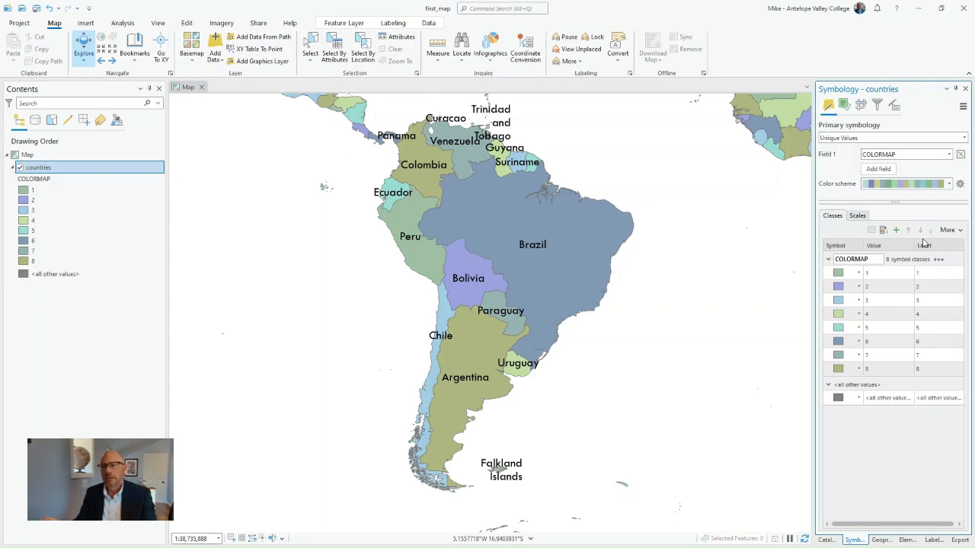
{"action": "left_click", "coordinate": [949, 184]}
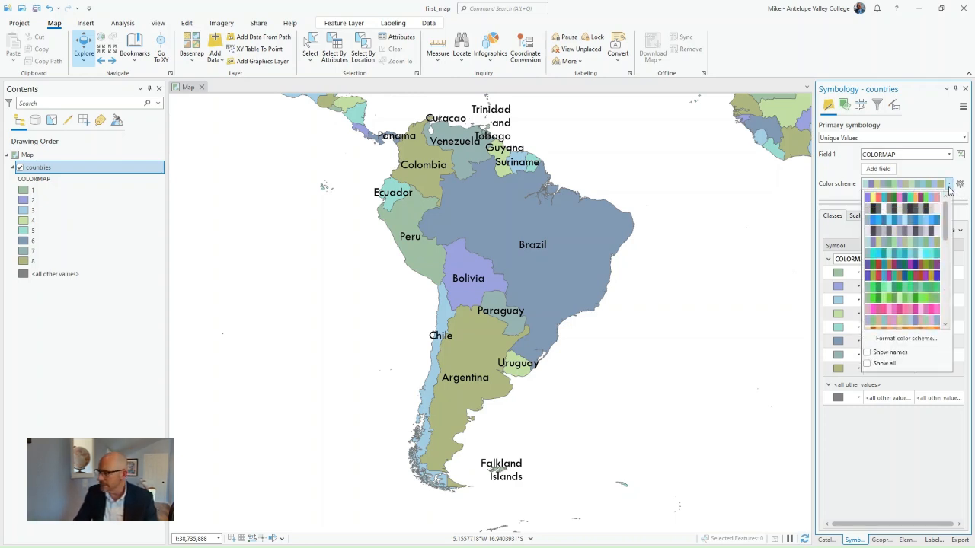
{"action": "left_click", "coordinate": [931, 255]}
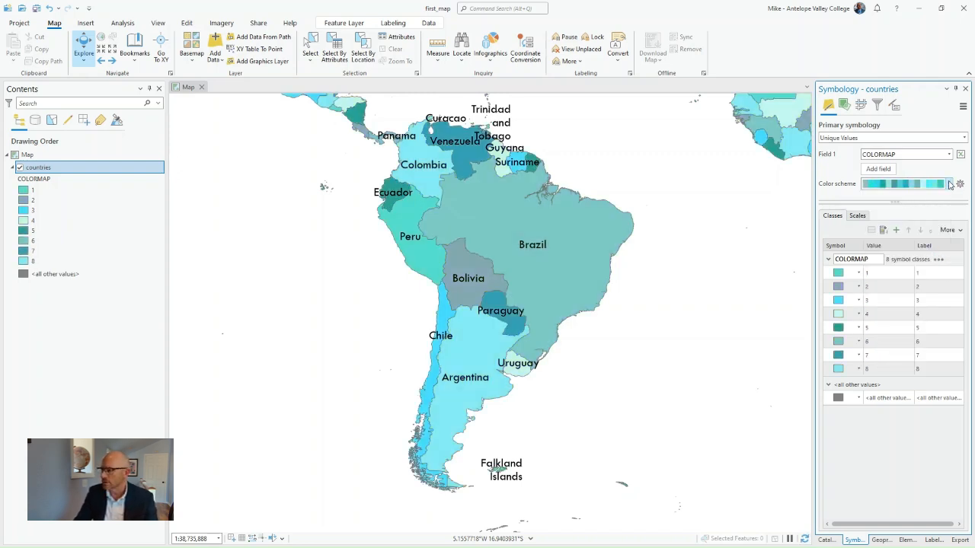
Apply the red color scheme to all the COLORMAP classes of the countries layer
{"action": "left_click", "coordinate": [949, 183]}
{"action": "scroll", "coordinate": [939, 287], "scroll_direction": "down", "scroll_amount": 2}
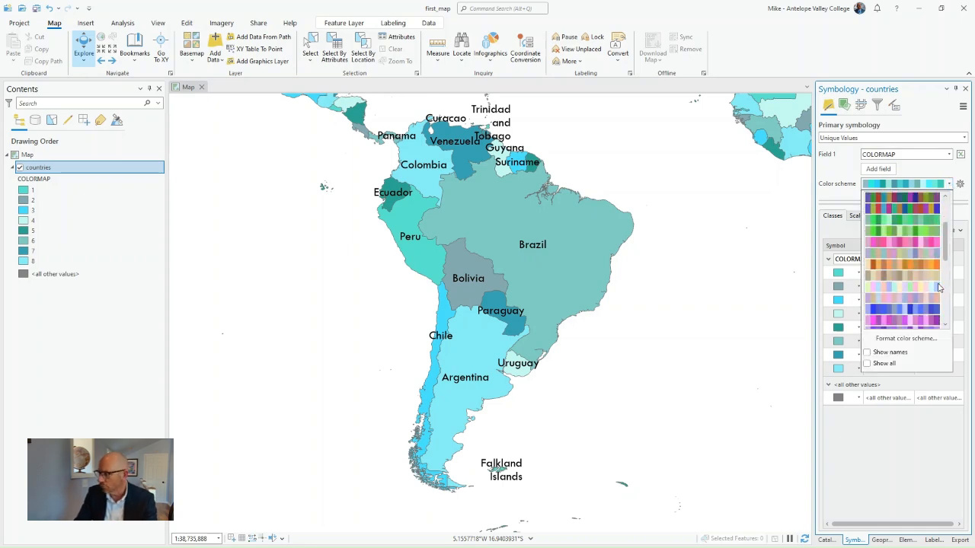
{"action": "scroll", "coordinate": [939, 288], "scroll_direction": "down", "scroll_amount": 1}
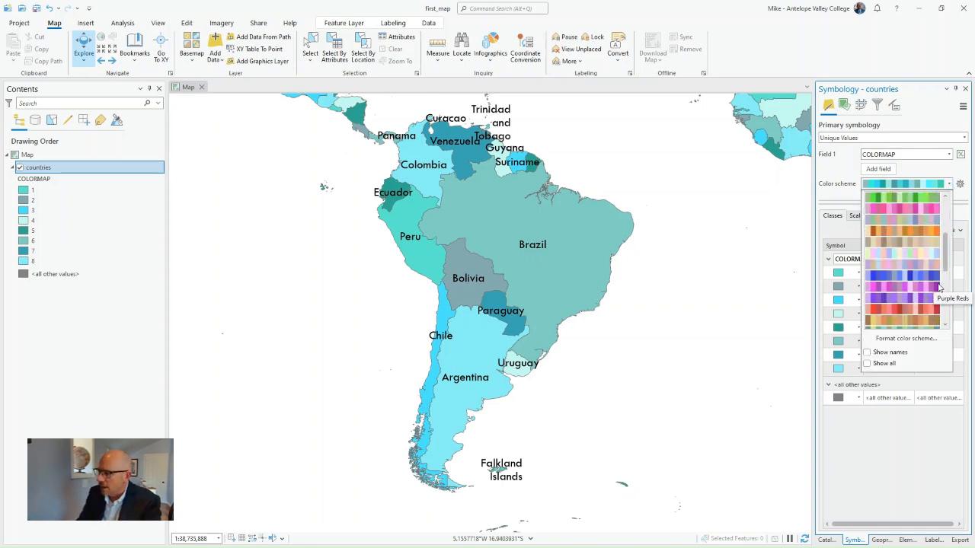
{"action": "scroll", "coordinate": [931, 309], "scroll_direction": "down", "scroll_amount": 1}
{"action": "scroll", "coordinate": [930, 309], "scroll_direction": "down", "scroll_amount": 1}
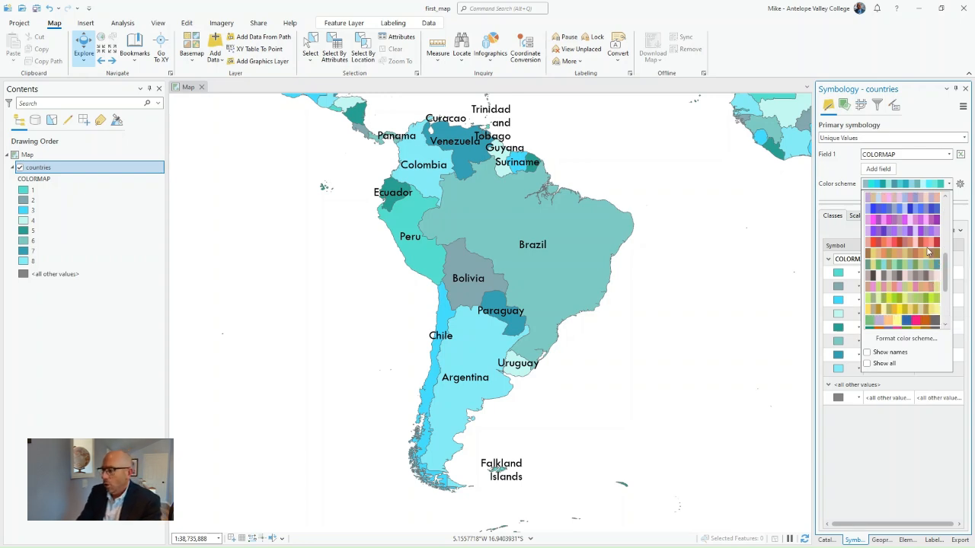
{"action": "left_click", "coordinate": [929, 249]}
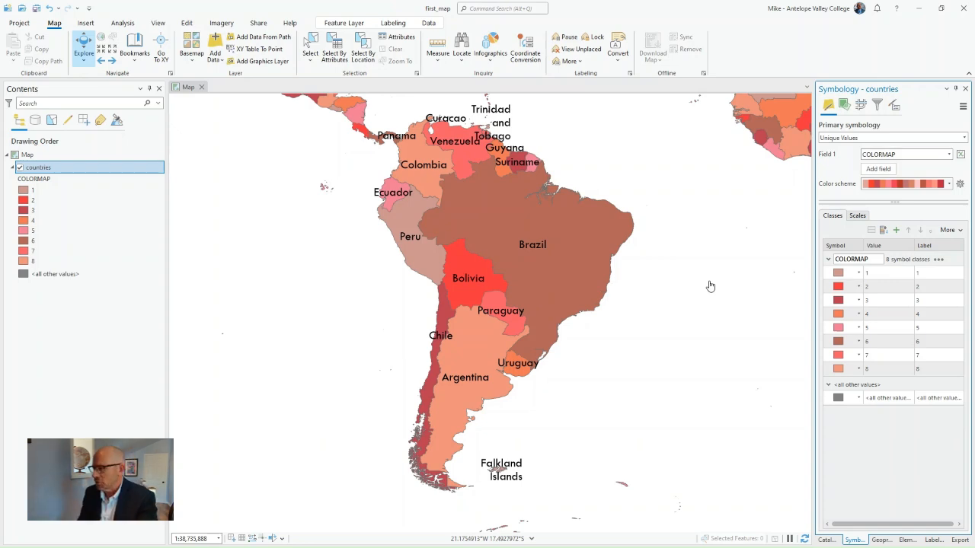
{"action": "left_click", "coordinate": [949, 184]}
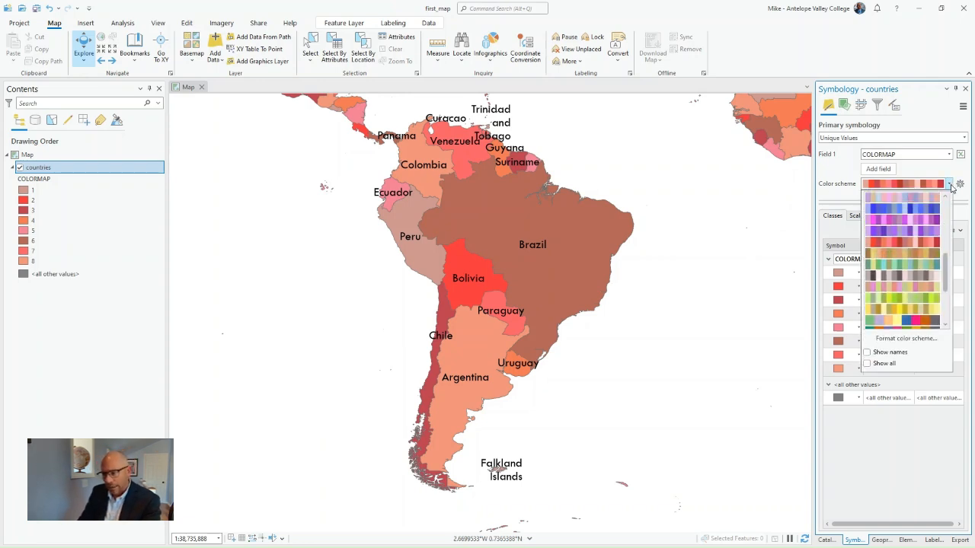
{"action": "scroll", "coordinate": [899, 290], "scroll_direction": "down", "scroll_amount": 3}
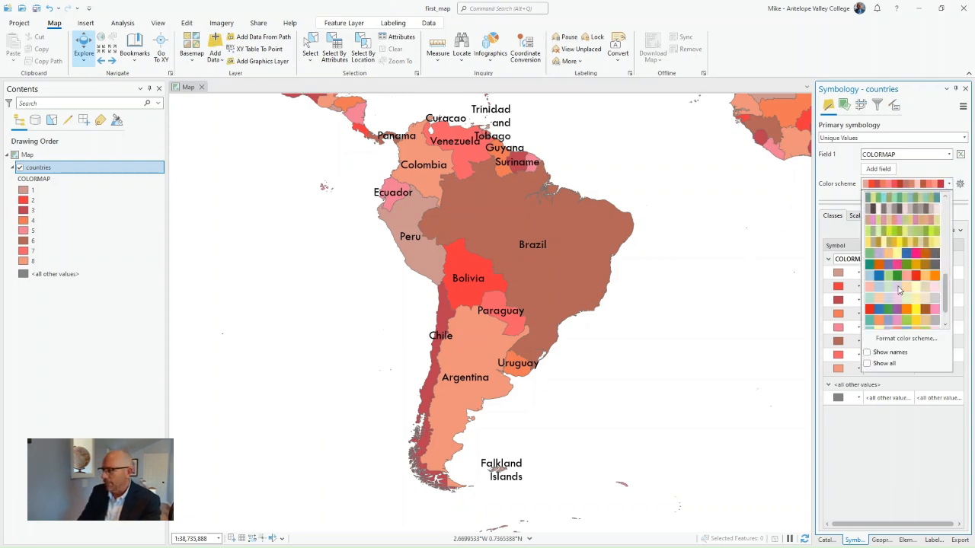
{"action": "left_click", "coordinate": [929, 432]}
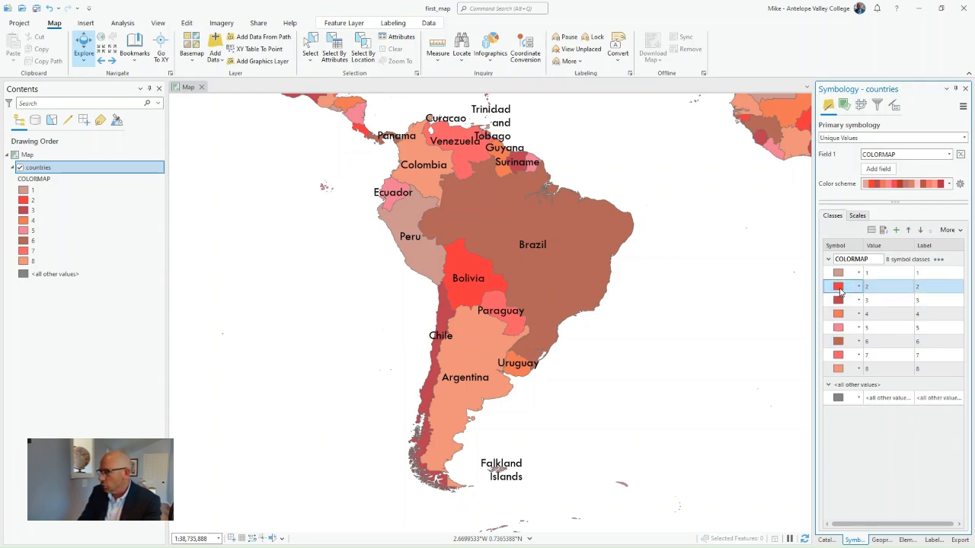
Give the symbol of COLORMAP class 2 a light pink fill, apply it and return to the class list
{"action": "left_click", "coordinate": [840, 290]}
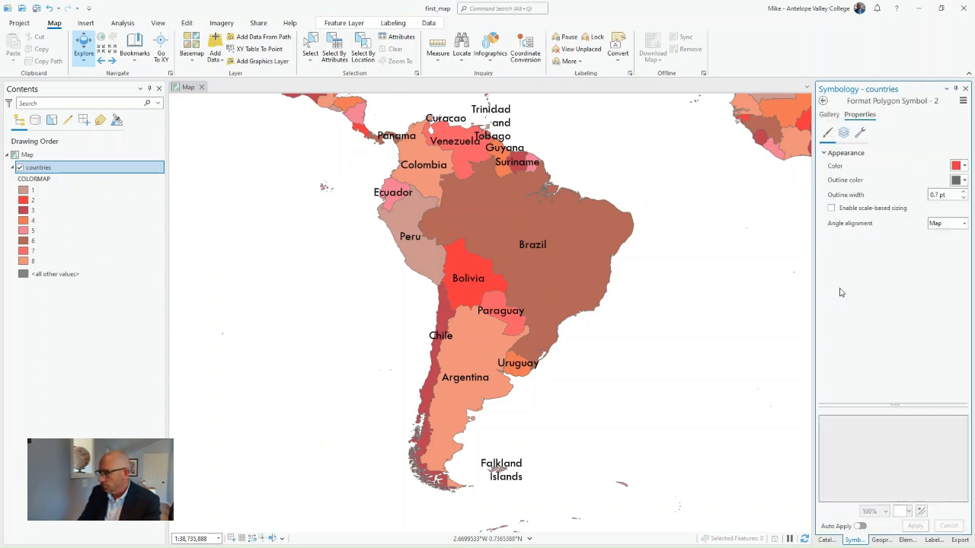
{"action": "left_click", "coordinate": [964, 167]}
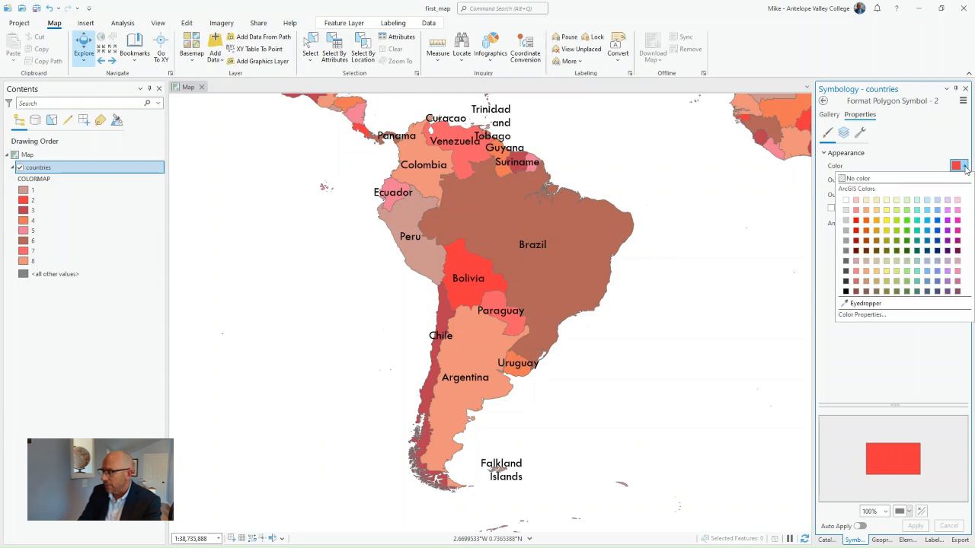
{"action": "left_click", "coordinate": [855, 203]}
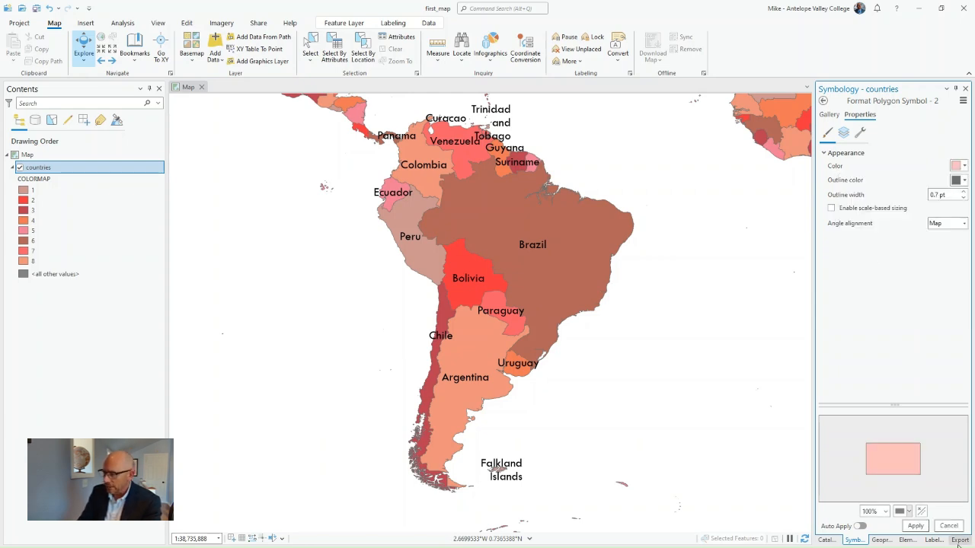
{"action": "left_click", "coordinate": [916, 525]}
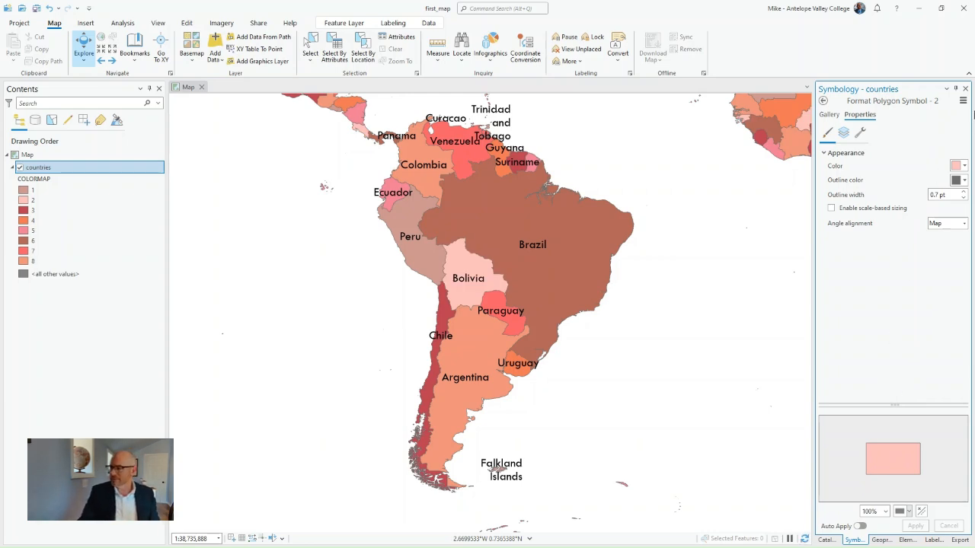
{"action": "left_click", "coordinate": [823, 103]}
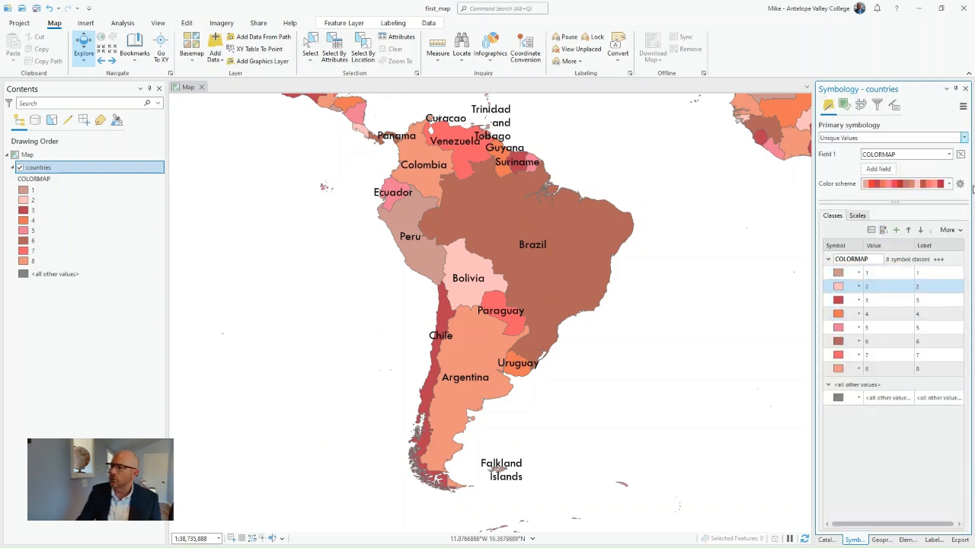
With COLORMAP class 2 selected, recolor it from a green color scheme
{"action": "left_click", "coordinate": [949, 184]}
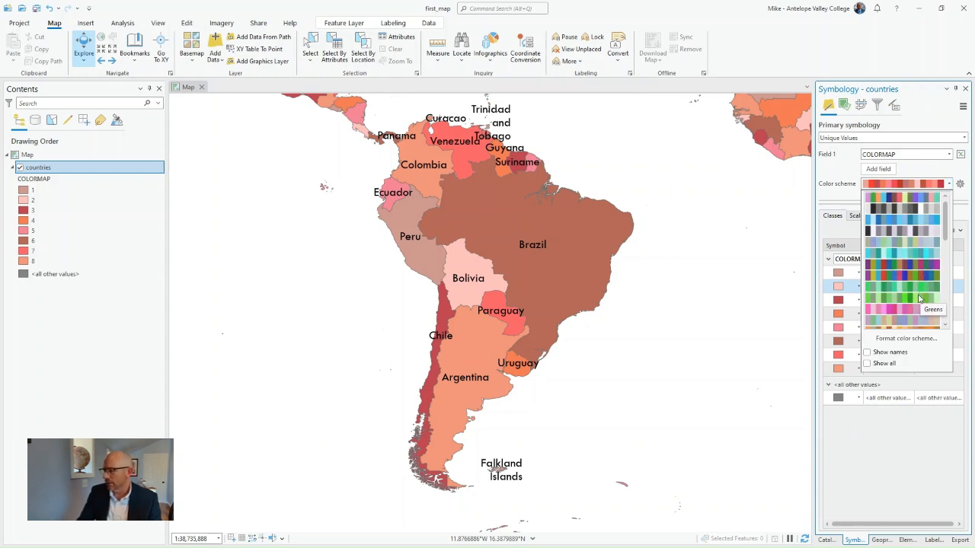
{"action": "left_click", "coordinate": [919, 298]}
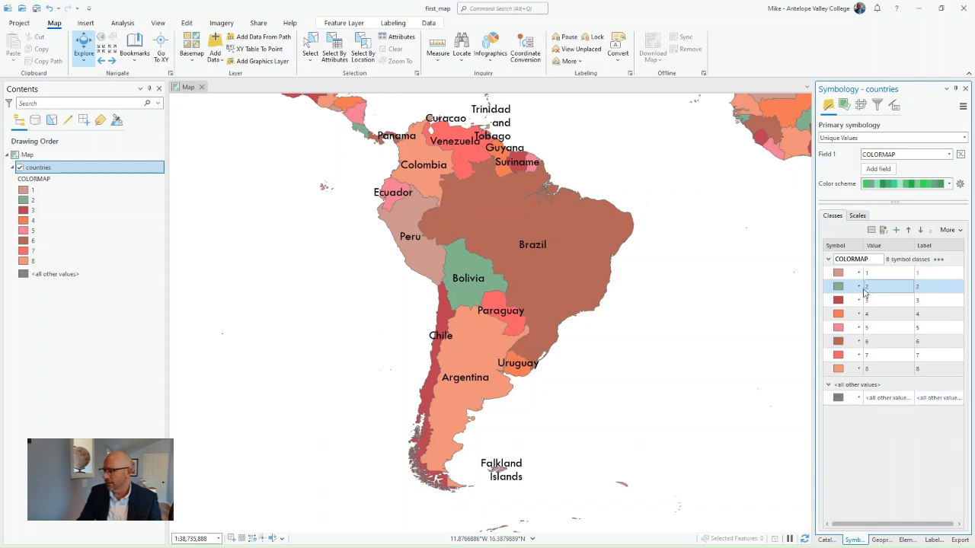
{"action": "left_click", "coordinate": [850, 289]}
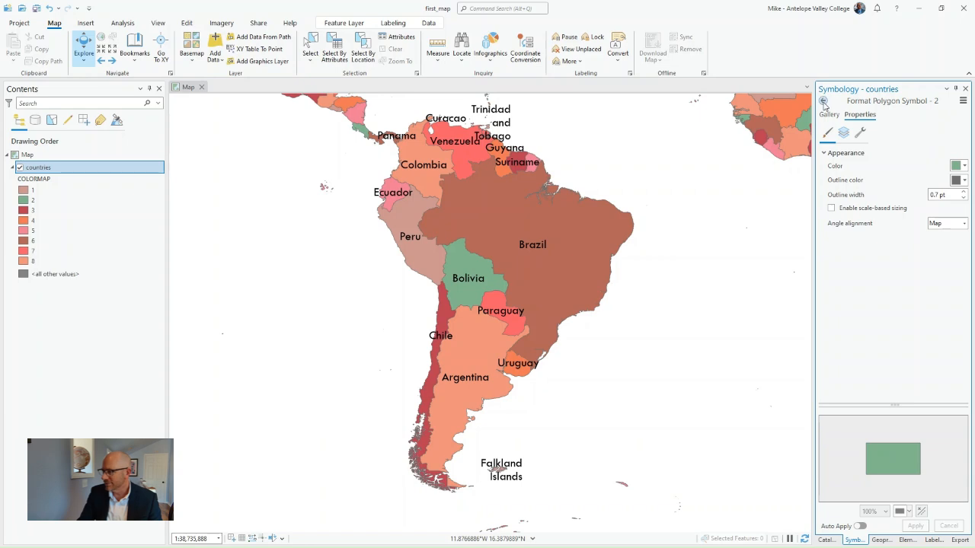
{"action": "left_click", "coordinate": [823, 104]}
{"action": "left_click", "coordinate": [957, 260]}
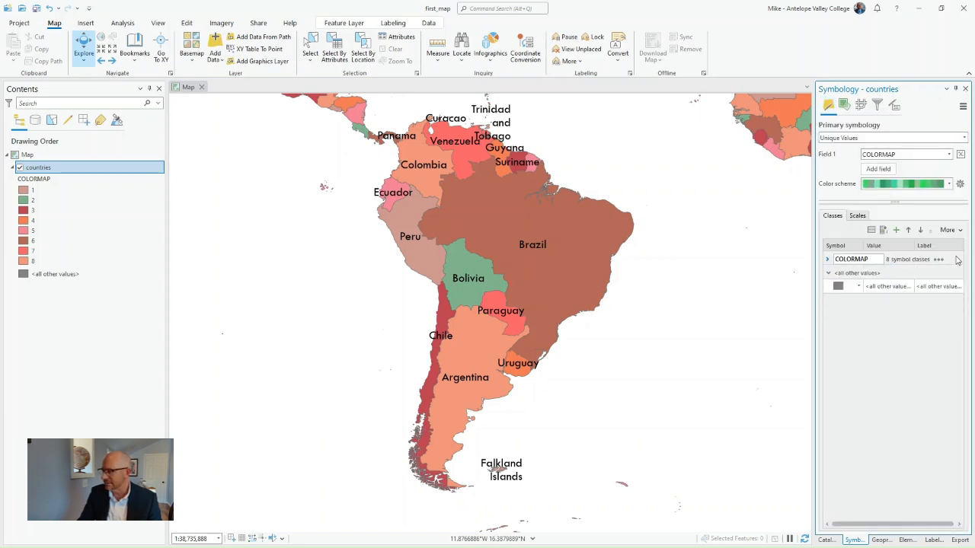
{"action": "left_click", "coordinate": [828, 259]}
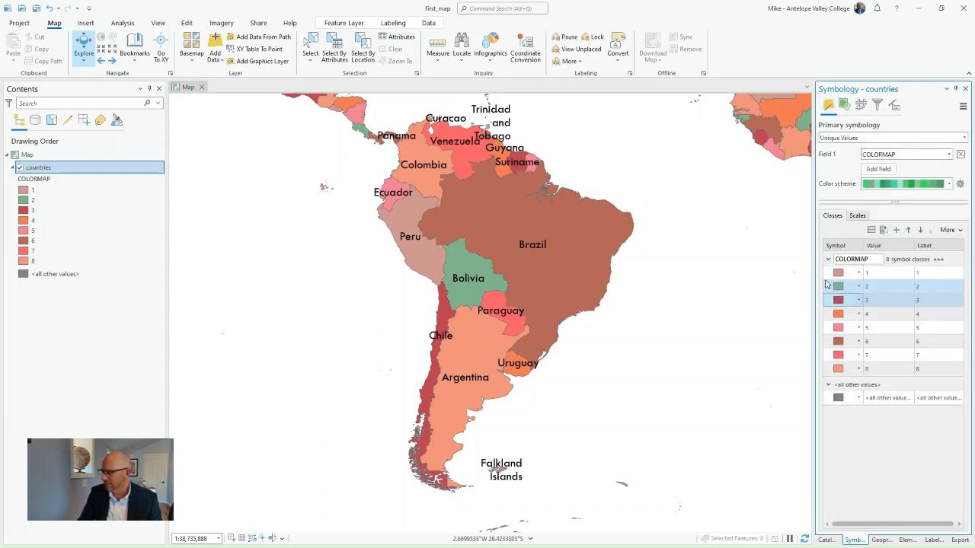
{"action": "left_click", "coordinate": [837, 273]}
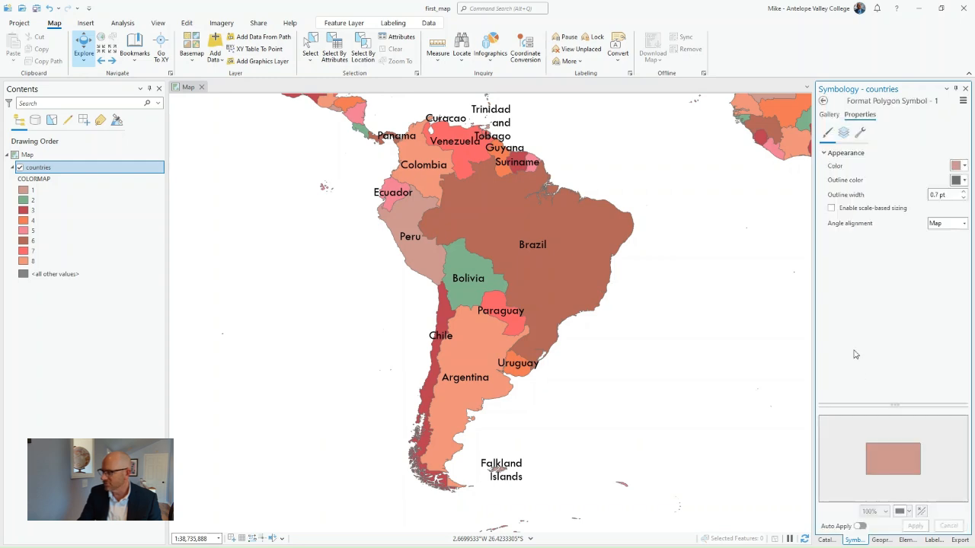
{"action": "left_click", "coordinate": [824, 101]}
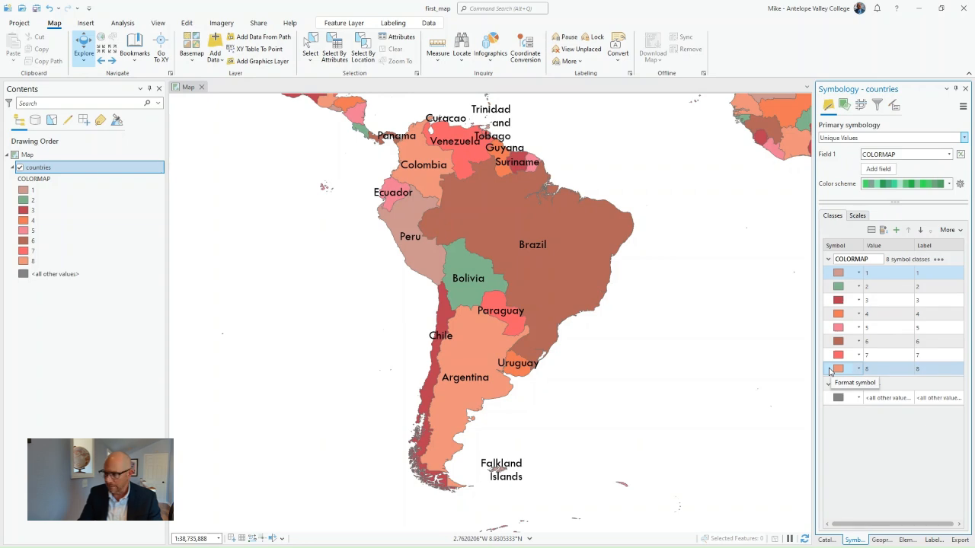
Select COLORMAP class 8, collapse the all other values group and recolor the class from a green color scheme
{"action": "left_click", "coordinate": [830, 371]}
{"action": "left_click", "coordinate": [838, 369]}
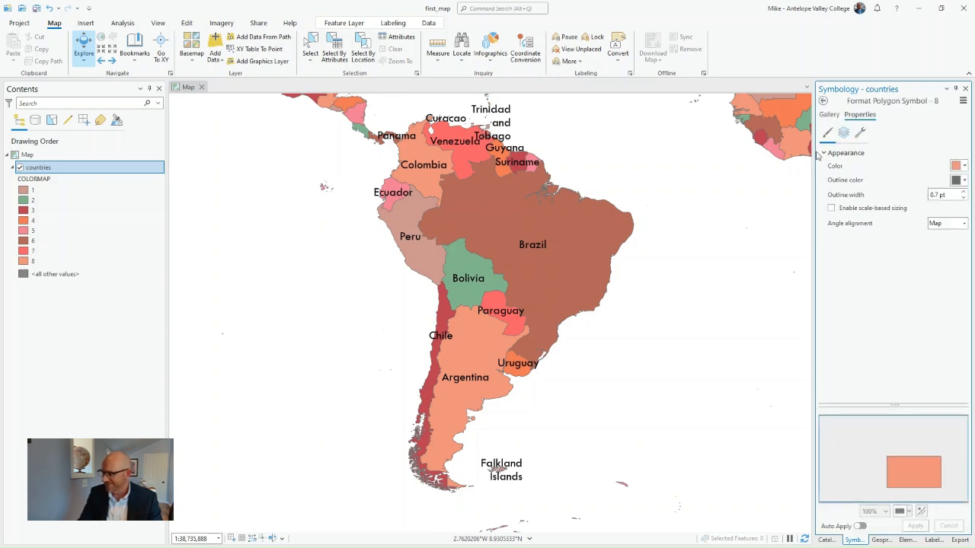
{"action": "left_click", "coordinate": [823, 102]}
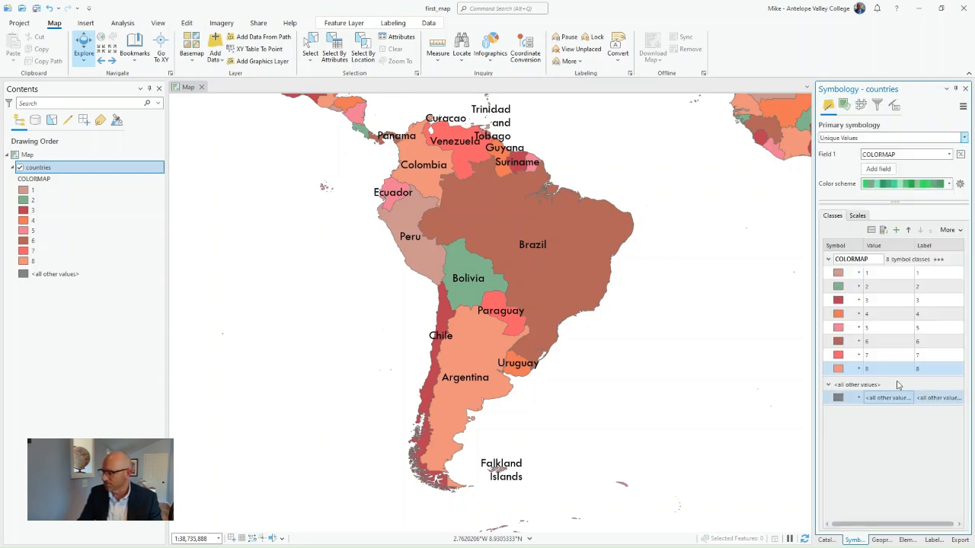
{"action": "left_click", "coordinate": [906, 386]}
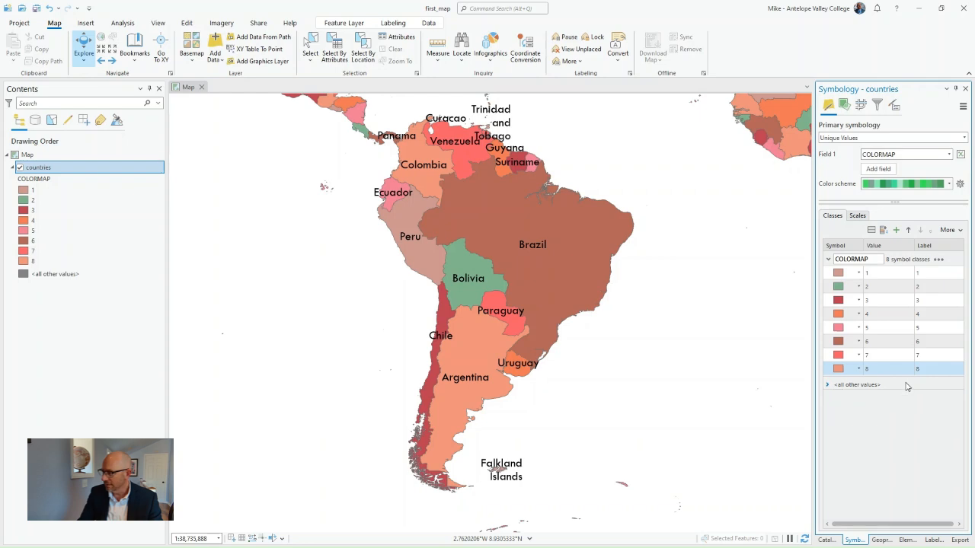
{"action": "left_click", "coordinate": [949, 183]}
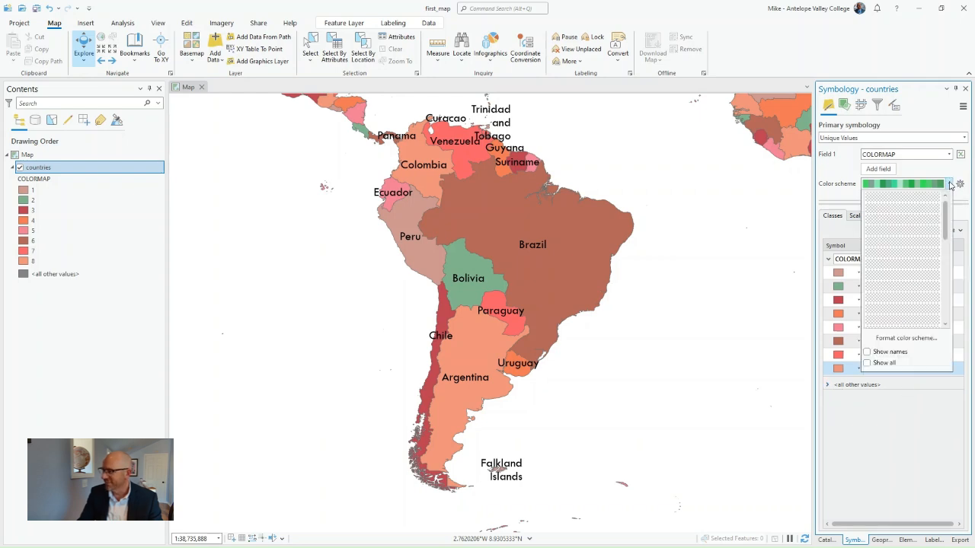
{"action": "left_click", "coordinate": [915, 293]}
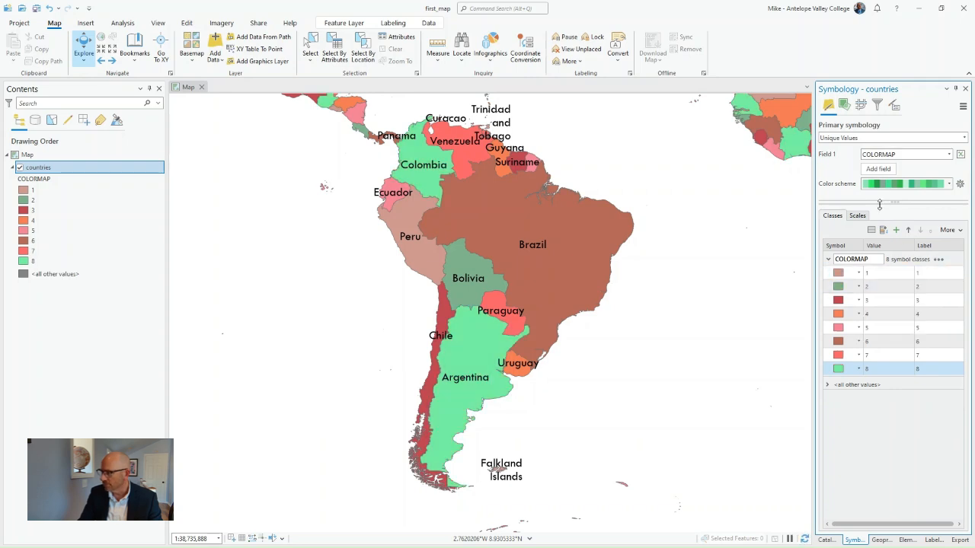
Reset the countries layer to Single Symbol and symbolize it again with Unique Values on the COLORMAP field
{"action": "left_click", "coordinate": [964, 138]}
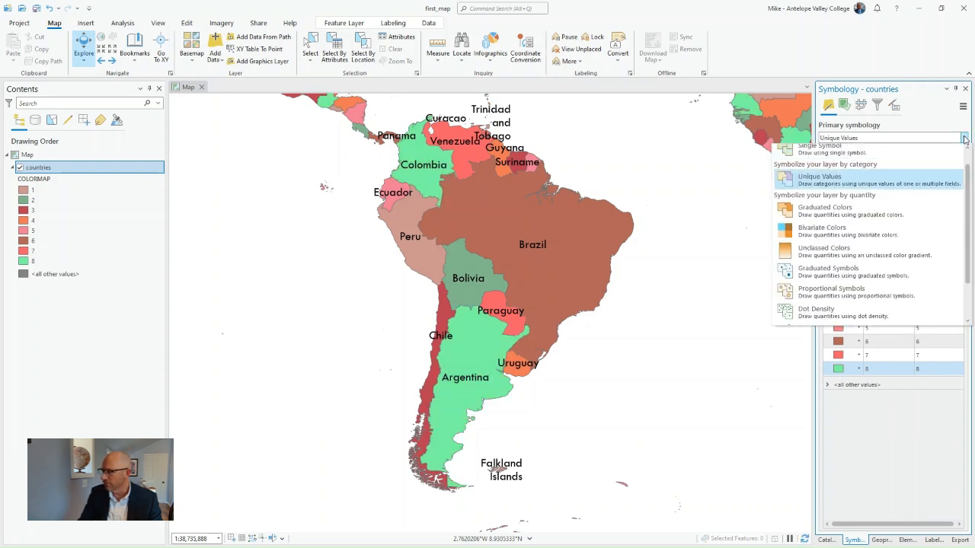
{"action": "left_click", "coordinate": [874, 156]}
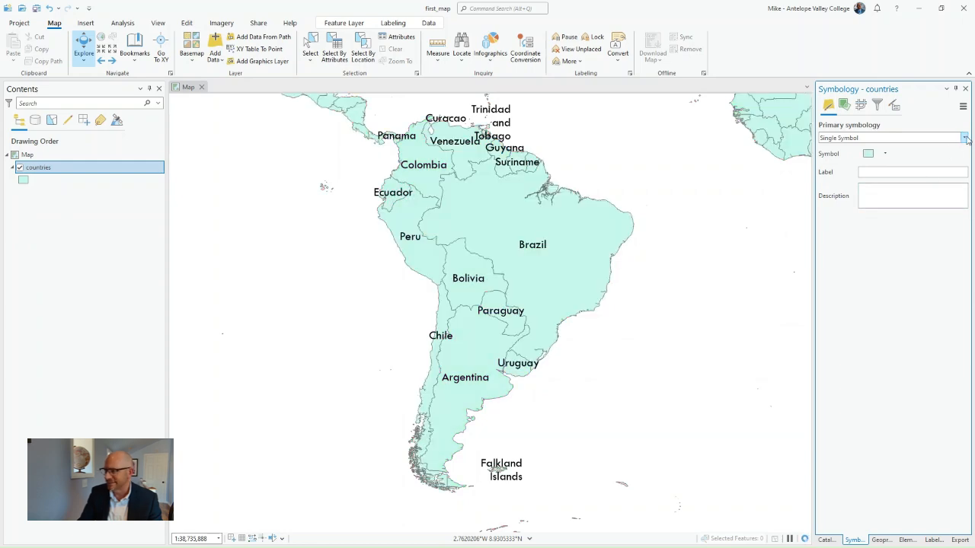
{"action": "left_click", "coordinate": [964, 137]}
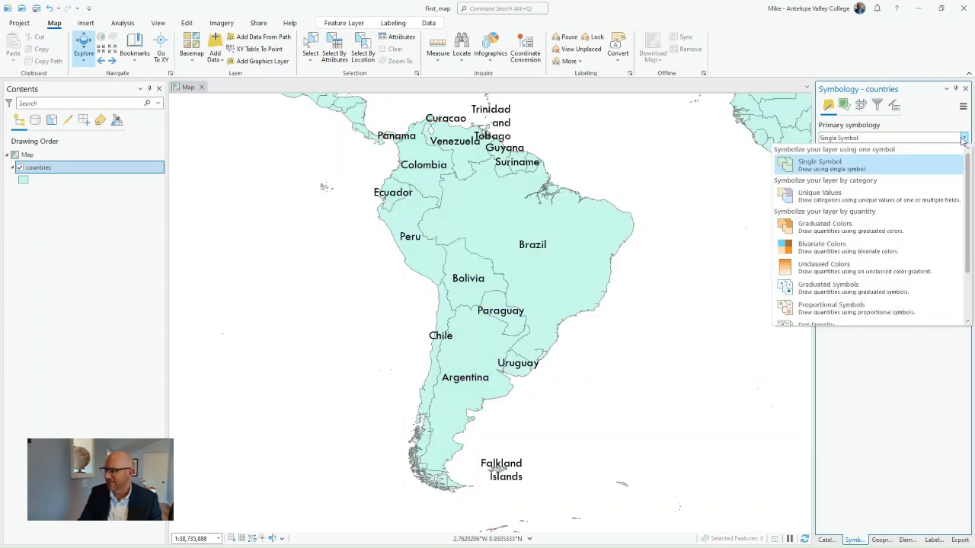
{"action": "left_click", "coordinate": [865, 199]}
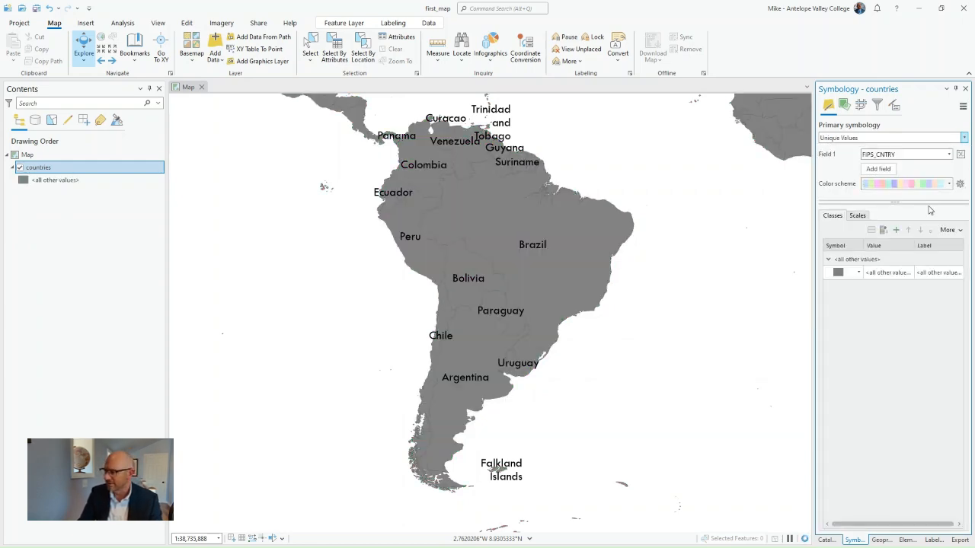
{"action": "left_click", "coordinate": [949, 154]}
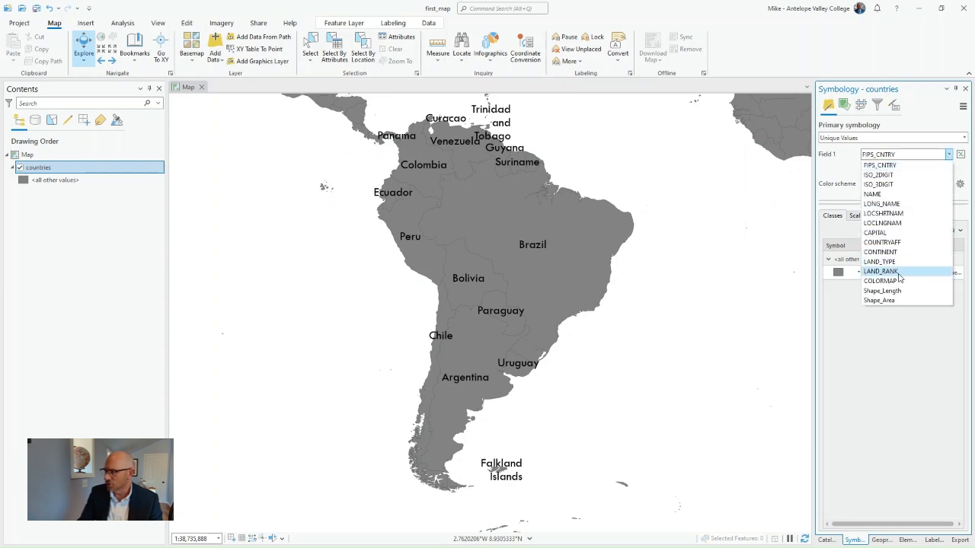
{"action": "left_click", "coordinate": [880, 281]}
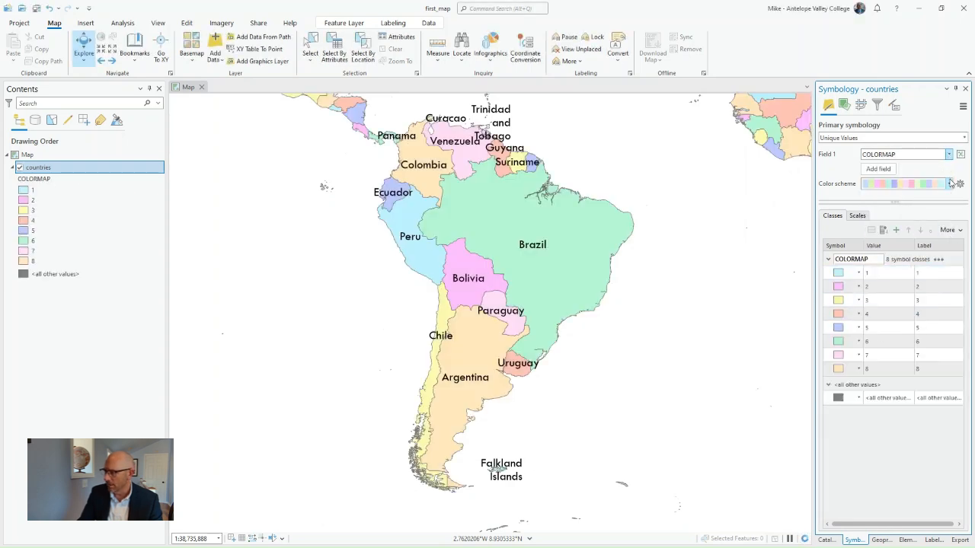
Apply a green color scheme to all the COLORMAP classes of the countries layer and save the project
{"action": "left_click", "coordinate": [949, 183]}
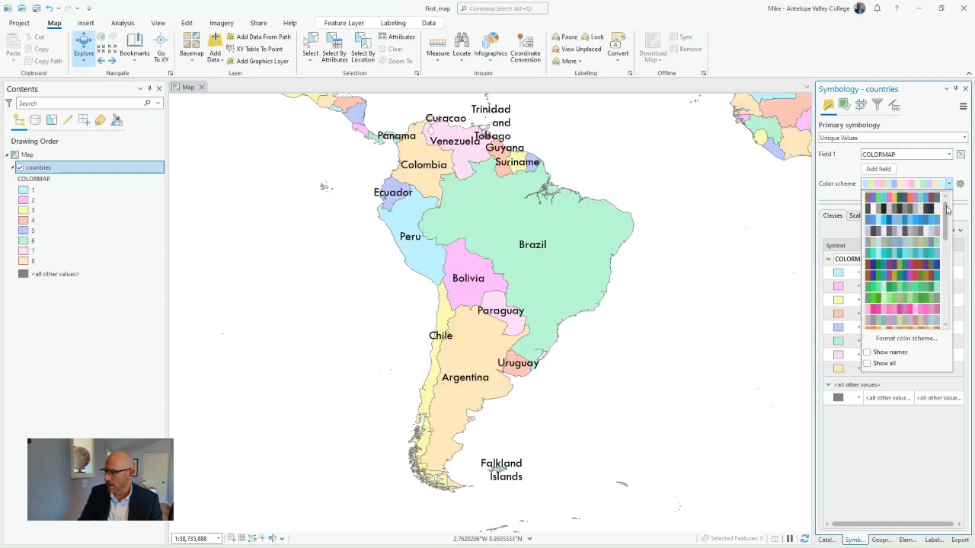
{"action": "left_click", "coordinate": [928, 288]}
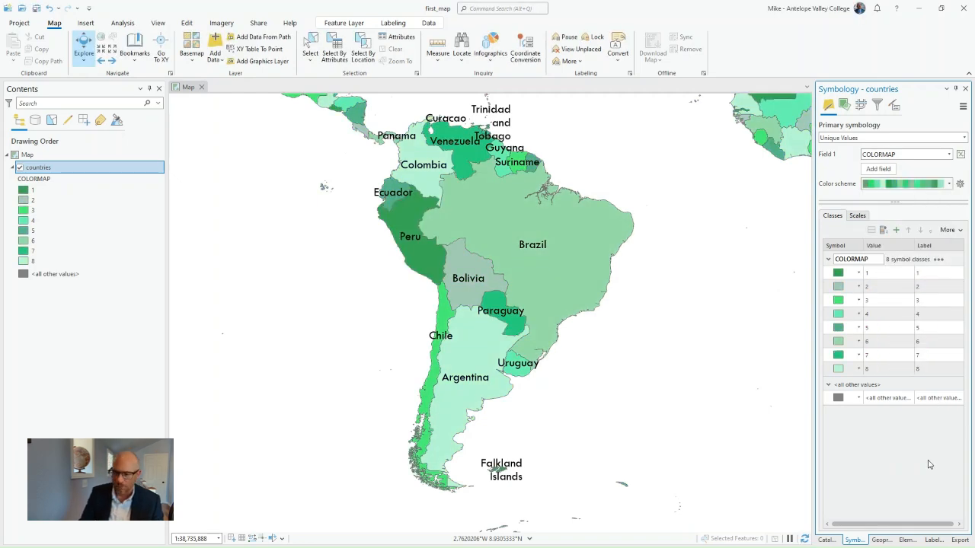
{"action": "left_click", "coordinate": [940, 259]}
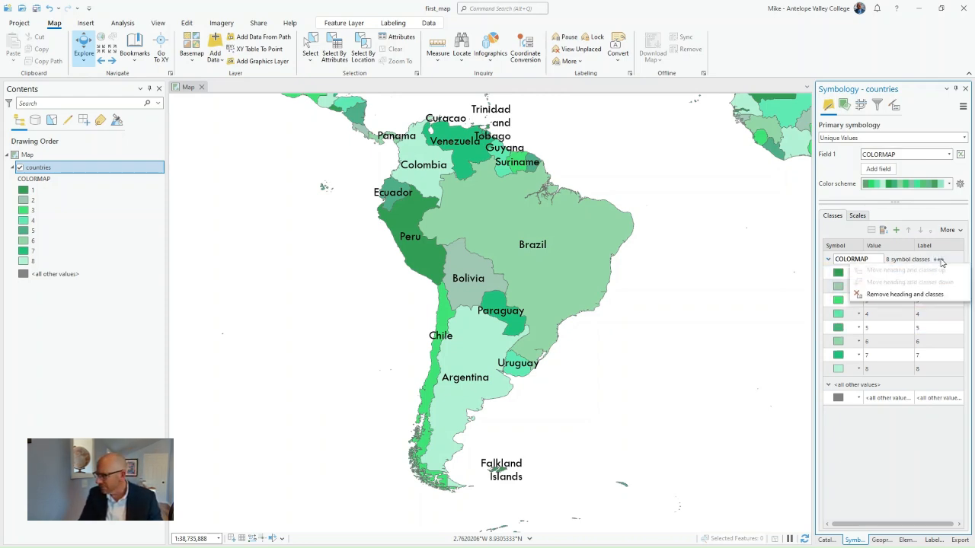
{"action": "left_click", "coordinate": [898, 452]}
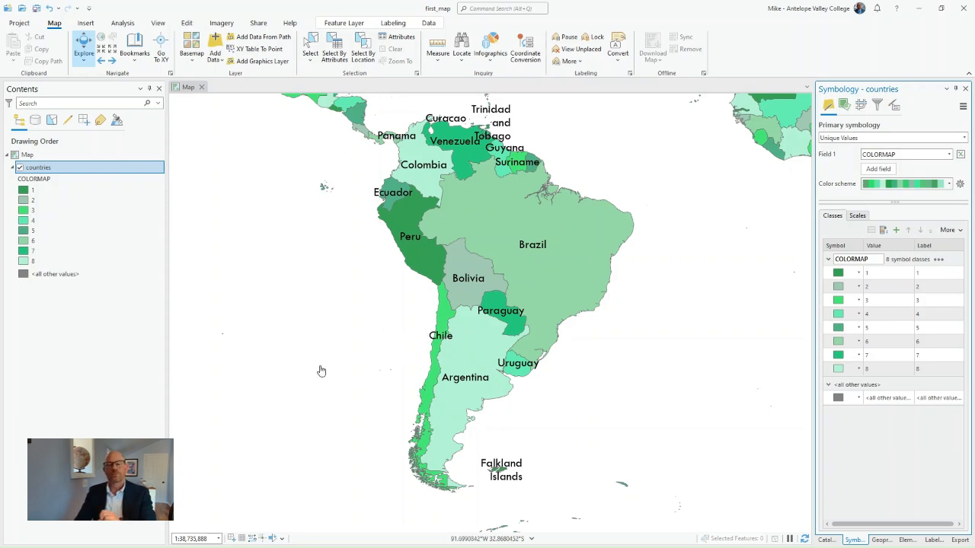
{"action": "left_click", "coordinate": [37, 8]}
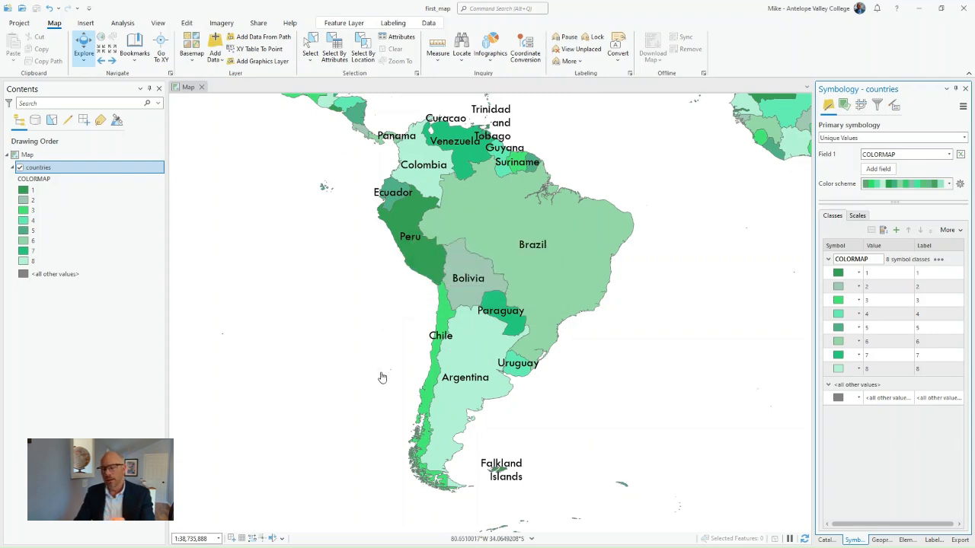
Add the sa_cities feature class from s_america.gdb to the map and turn on its labels
{"action": "left_click", "coordinate": [826, 540]}
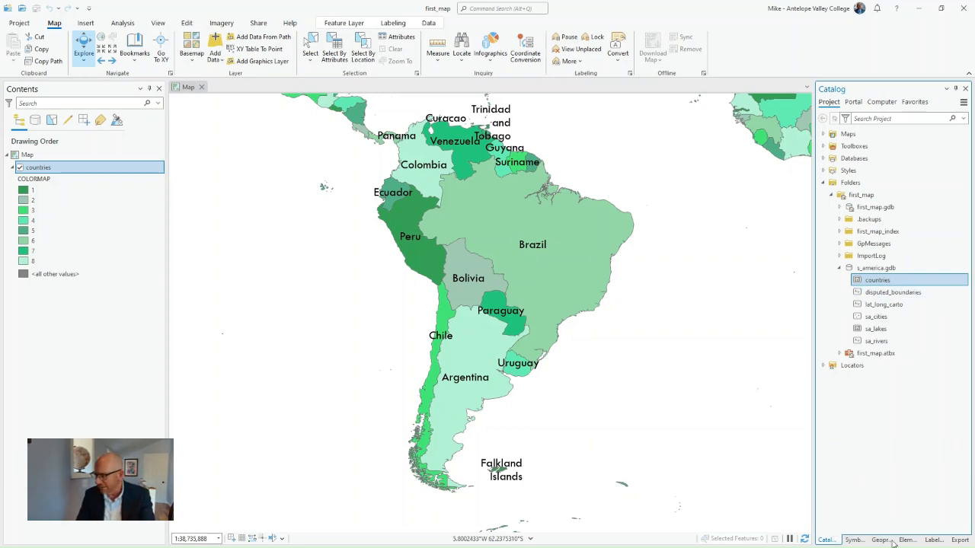
{"action": "left_click", "coordinate": [158, 23]}
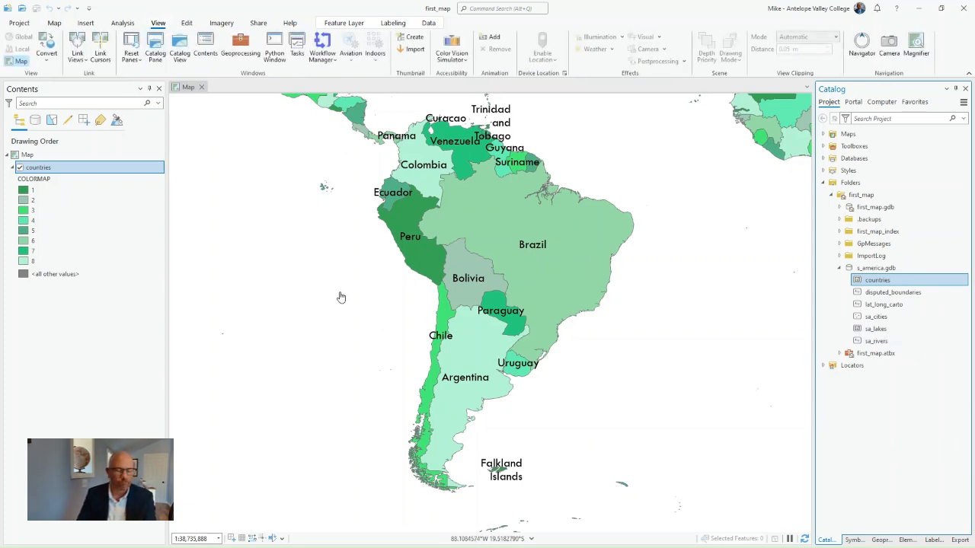
{"action": "left_click", "coordinate": [54, 25]}
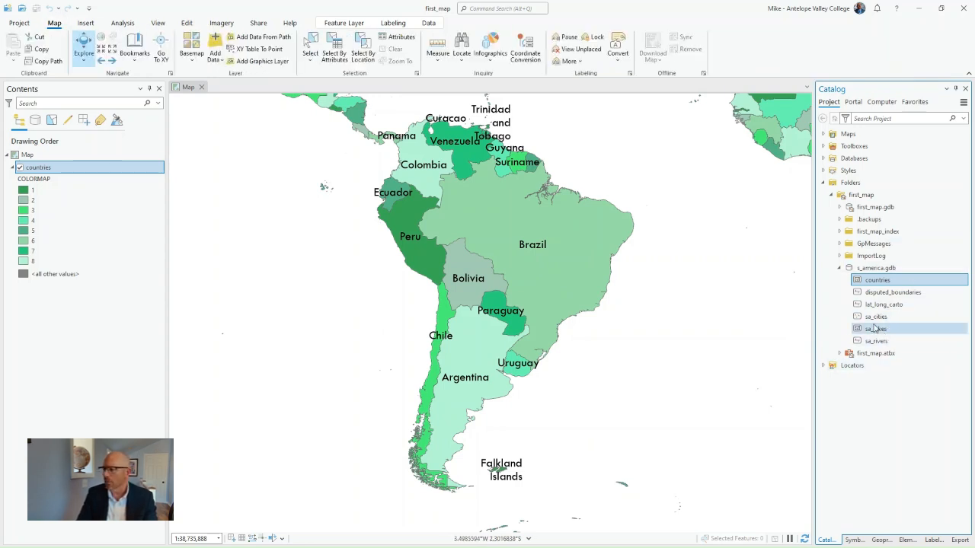
{"action": "mouse_move", "coordinate": [877, 322]}
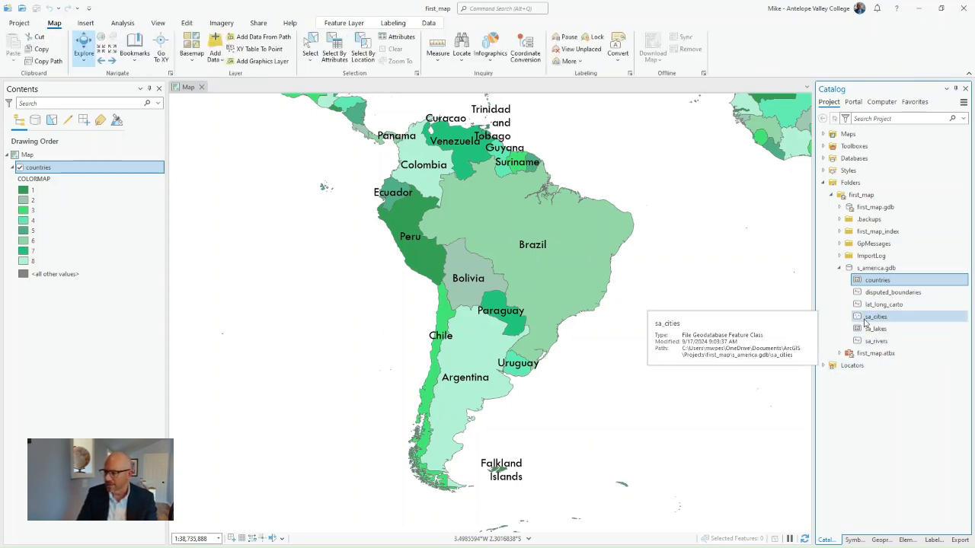
{"action": "left_click", "coordinate": [877, 319]}
{"action": "left_click", "coordinate": [696, 323]}
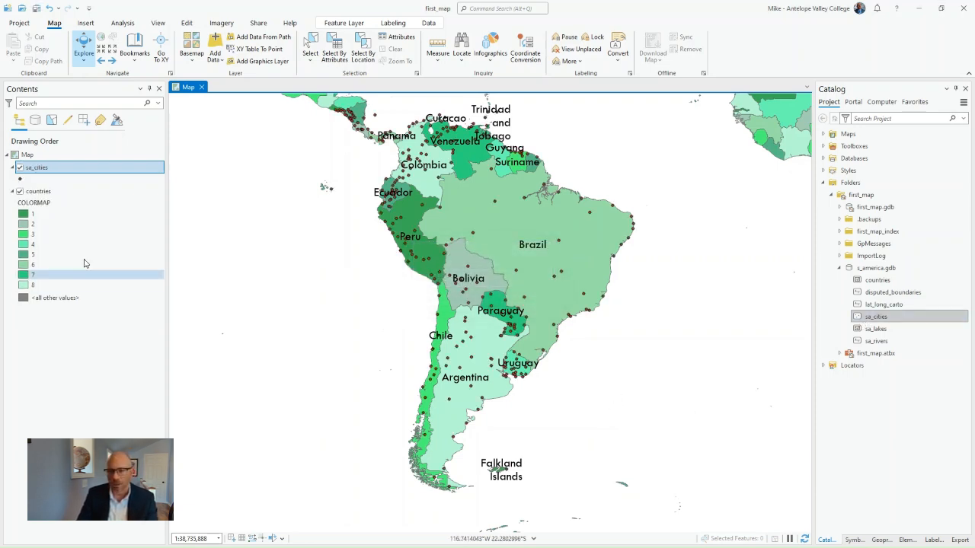
{"action": "right_click", "coordinate": [42, 171]}
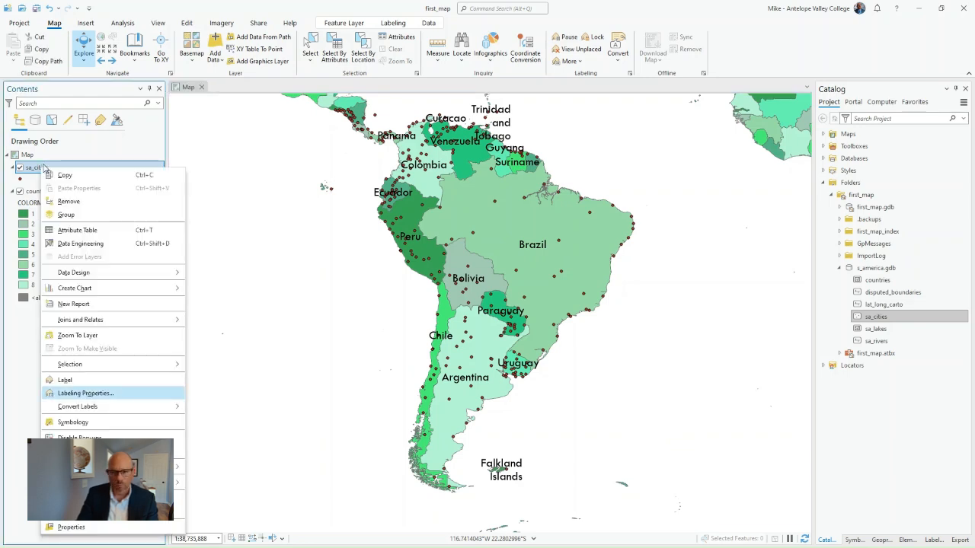
{"action": "left_click", "coordinate": [83, 383]}
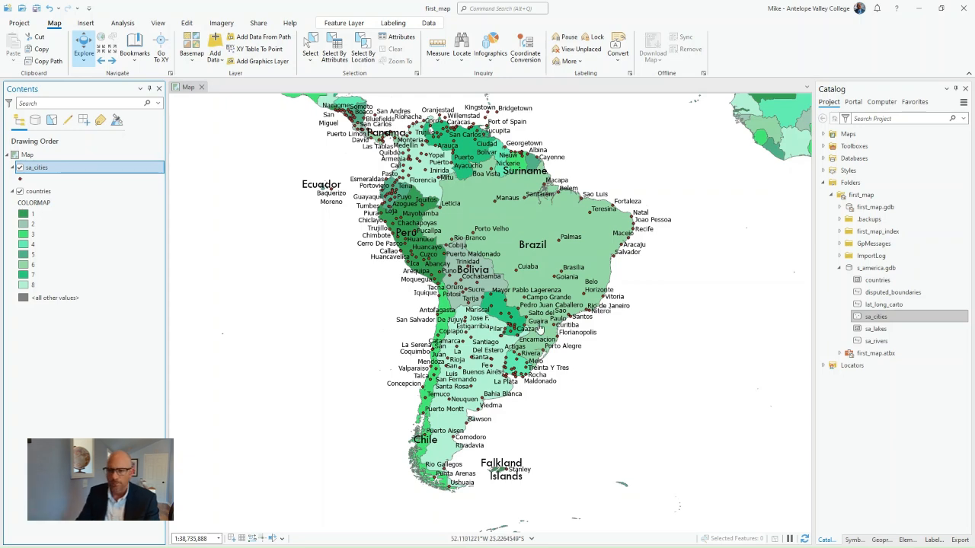
Rename the sa_cities layer to cities in its layer properties and apply the change
{"action": "right_click", "coordinate": [43, 169]}
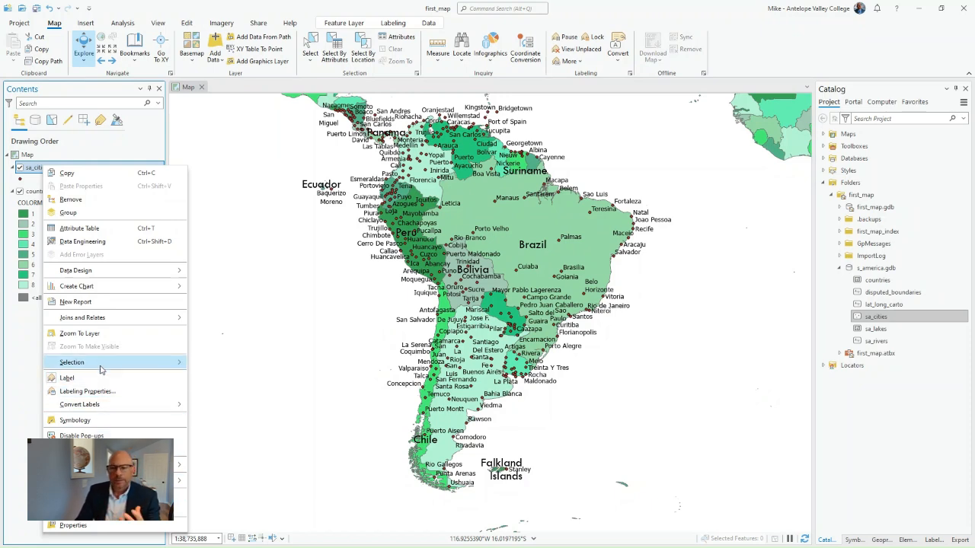
{"action": "mouse_move", "coordinate": [98, 368]}
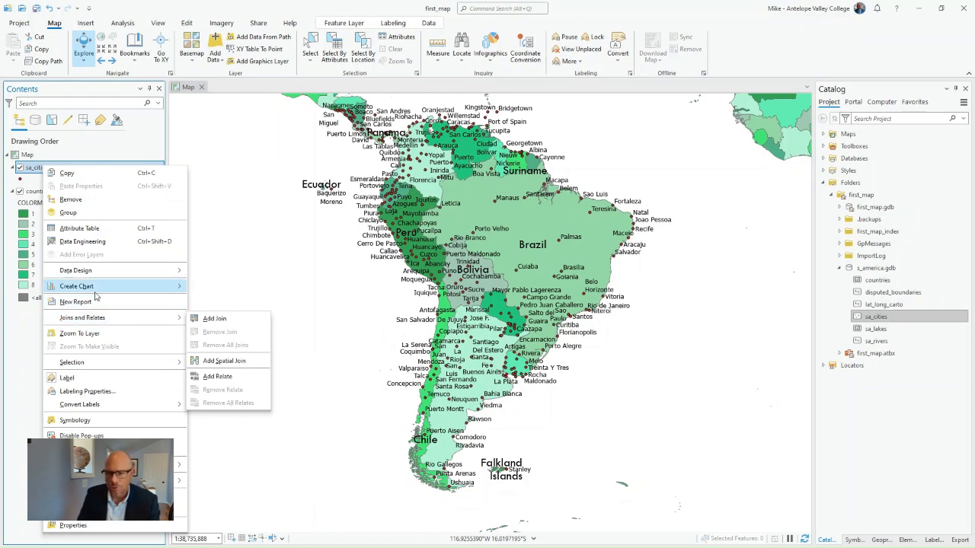
{"action": "mouse_move", "coordinate": [96, 293]}
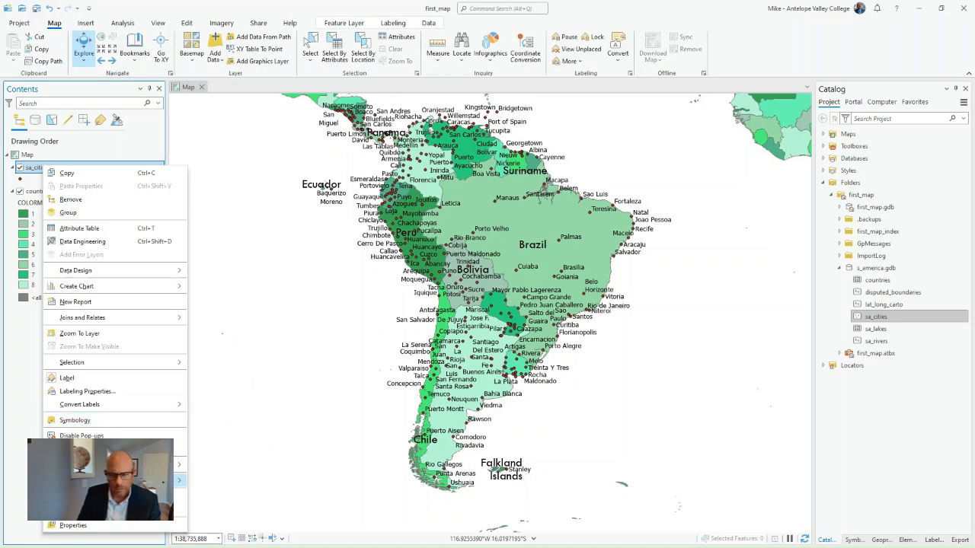
{"action": "left_click", "coordinate": [73, 526]}
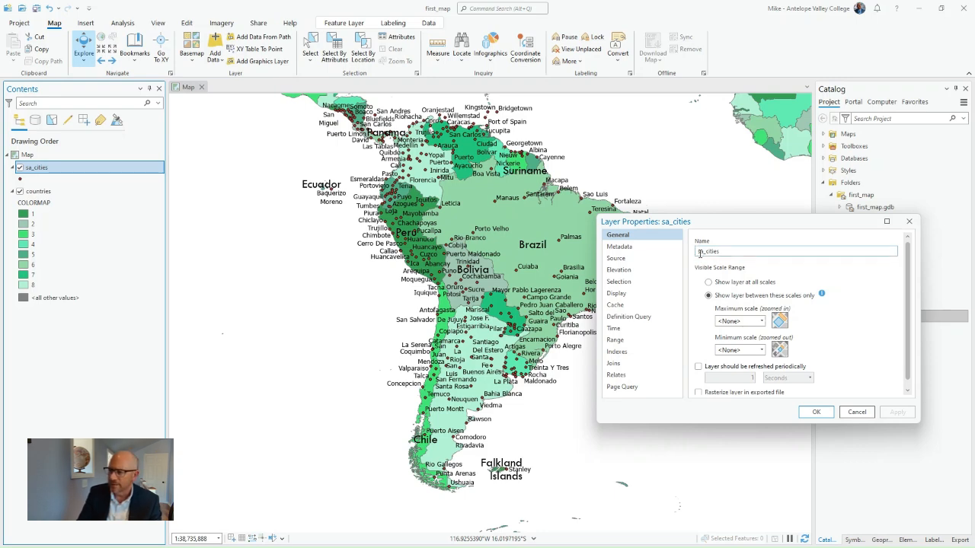
{"action": "left_click", "coordinate": [725, 250]}
{"action": "left_click_drag", "start_coordinate": [726, 250], "coordinate": [695, 251]}
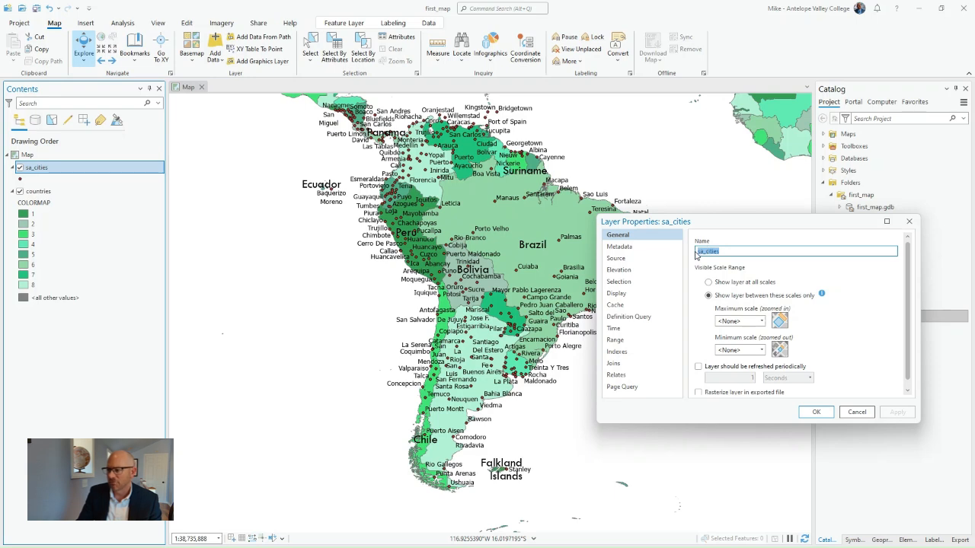
{"action": "type", "text": "citie"}
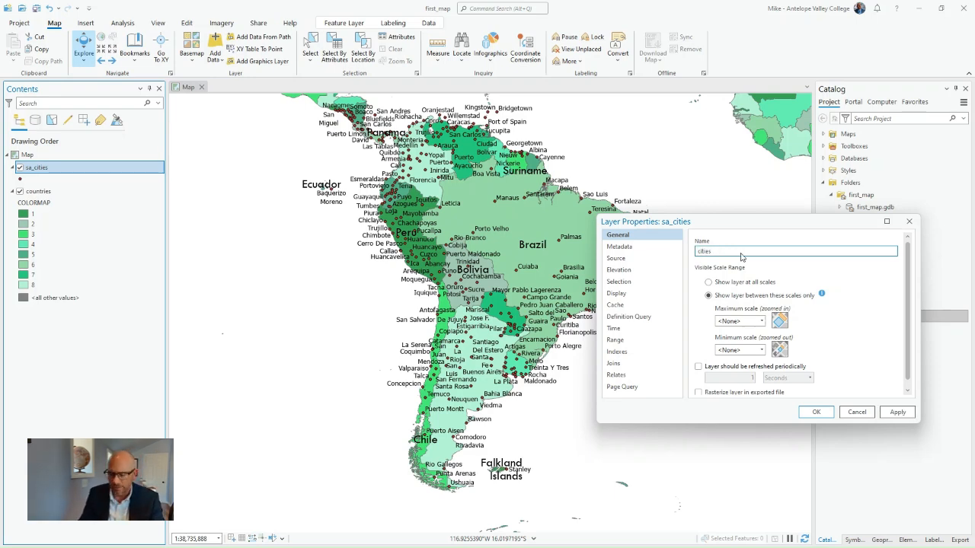
{"action": "left_click", "coordinate": [896, 412]}
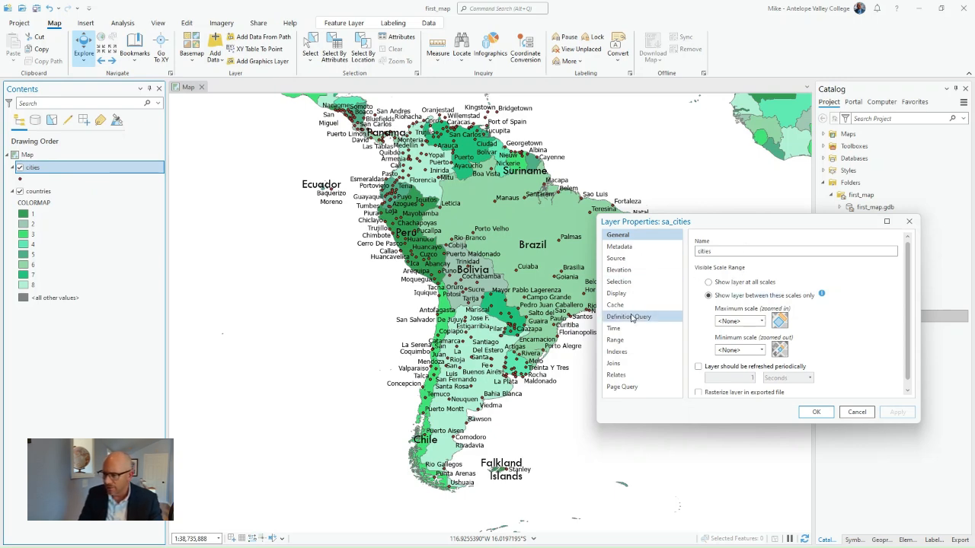
Create and apply a definition query on the cities layer where STATUS is equal to National capital
{"action": "left_click", "coordinate": [632, 319]}
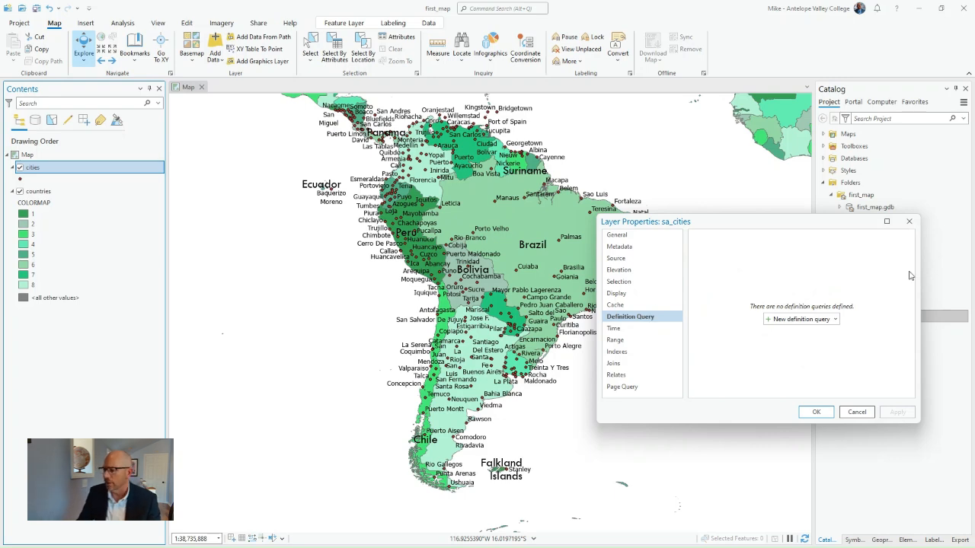
{"action": "left_click", "coordinate": [787, 321]}
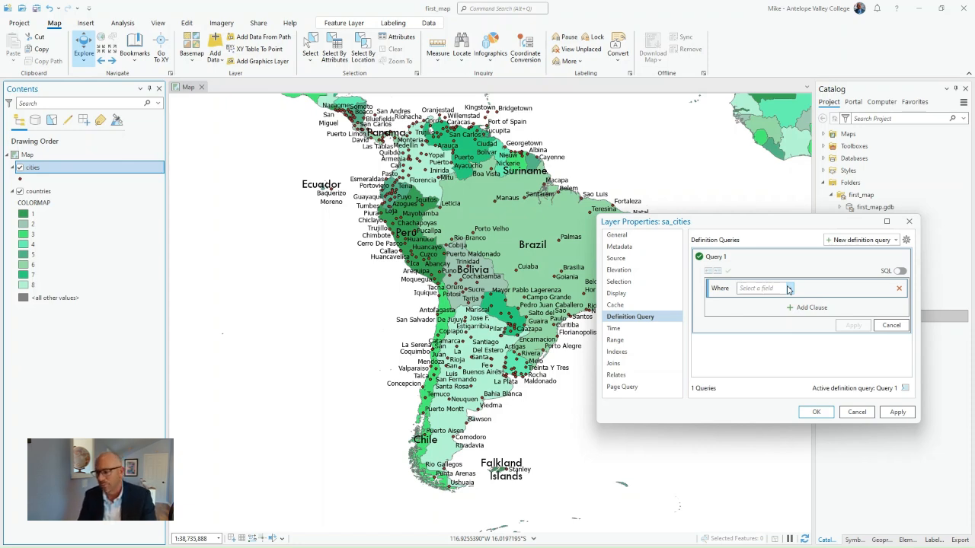
{"action": "left_click", "coordinate": [790, 289]}
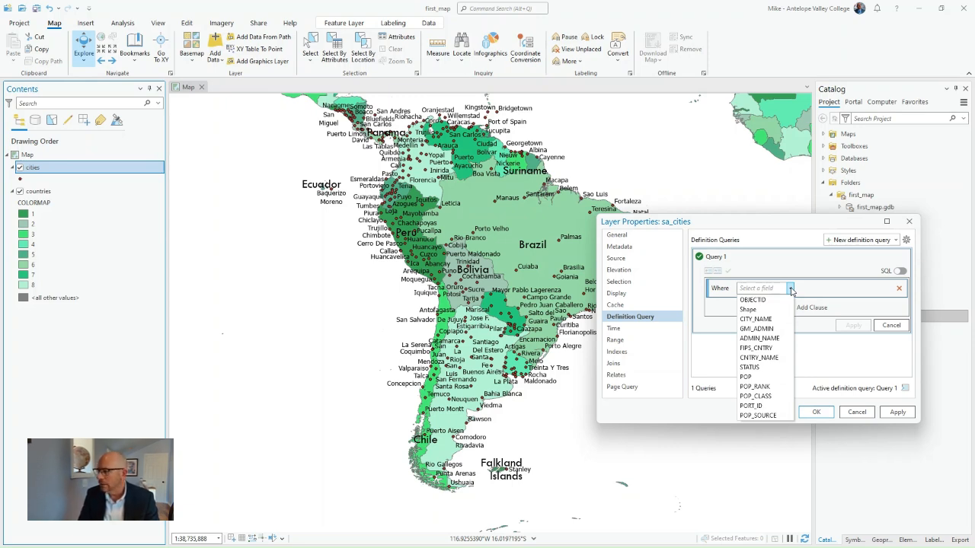
{"action": "left_click", "coordinate": [750, 368]}
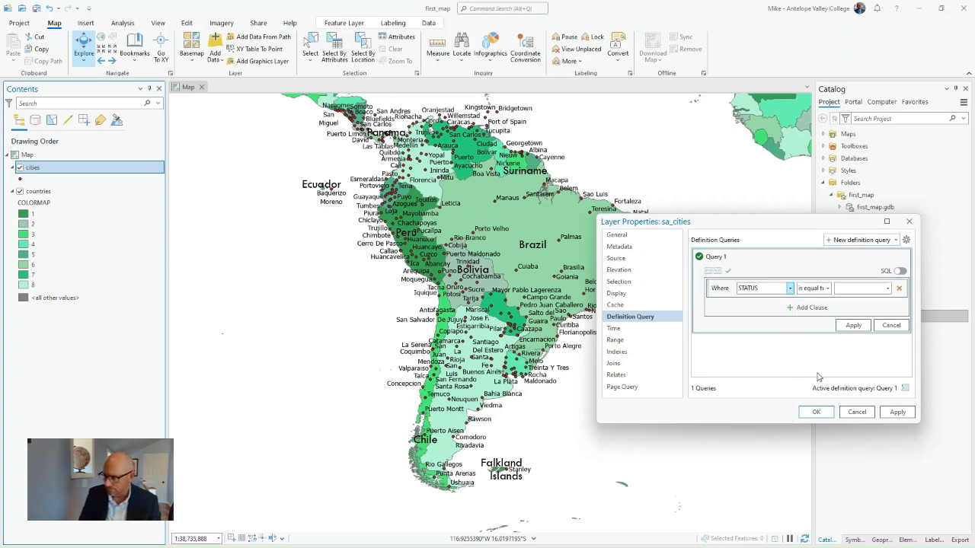
{"action": "left_click", "coordinate": [888, 289]}
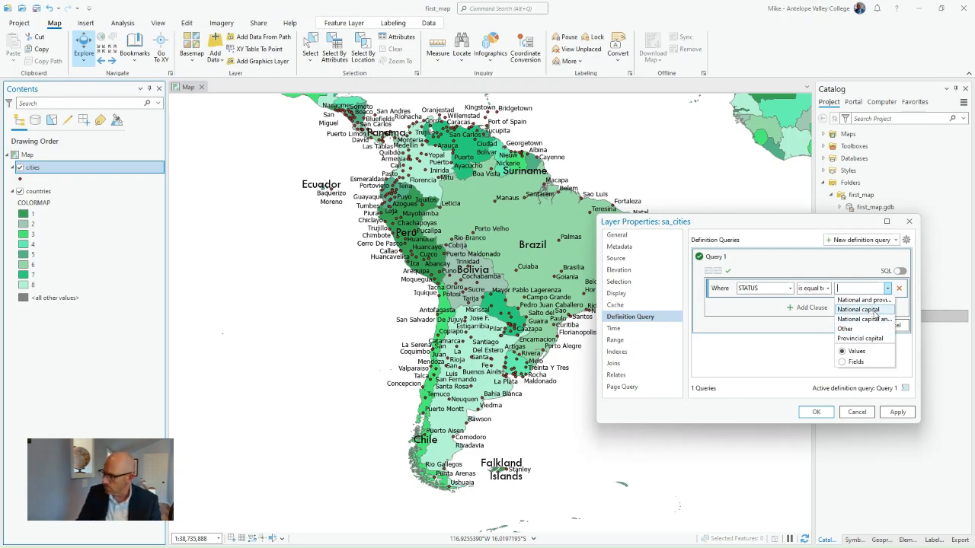
{"action": "left_click", "coordinate": [855, 309]}
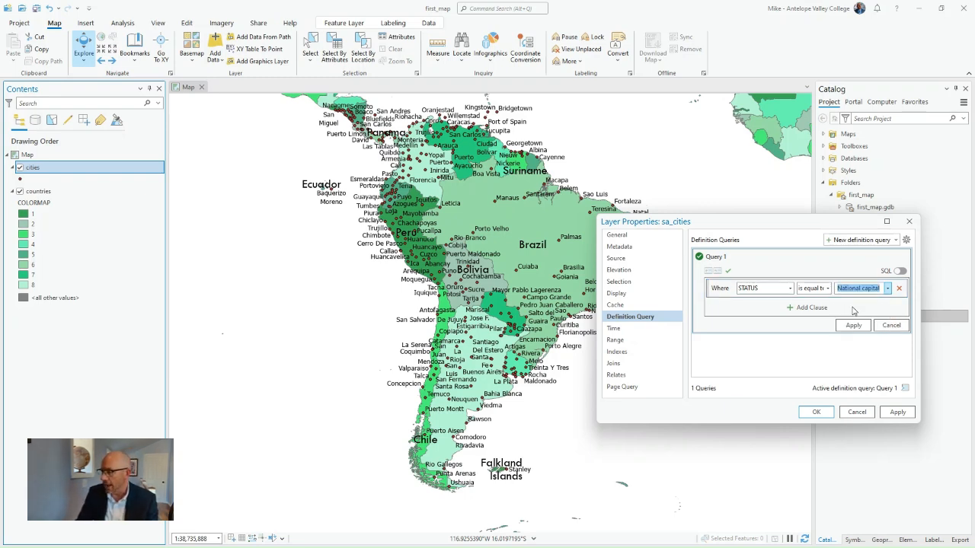
{"action": "left_click", "coordinate": [898, 412]}
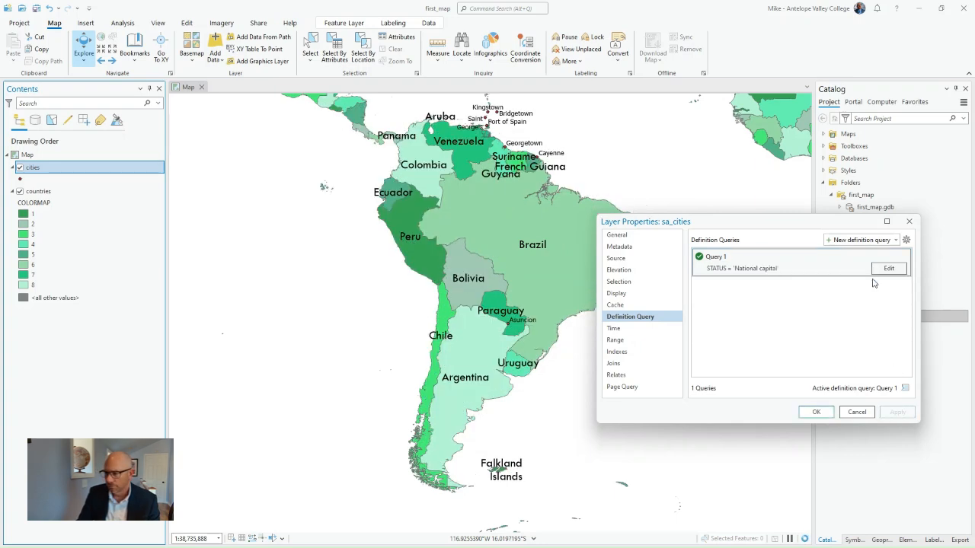
Edit the cities definition query to add an Or clause where STATUS is equal to National and provincial capital
{"action": "left_click_drag", "start_coordinate": [728, 224], "coordinate": [793, 255]}
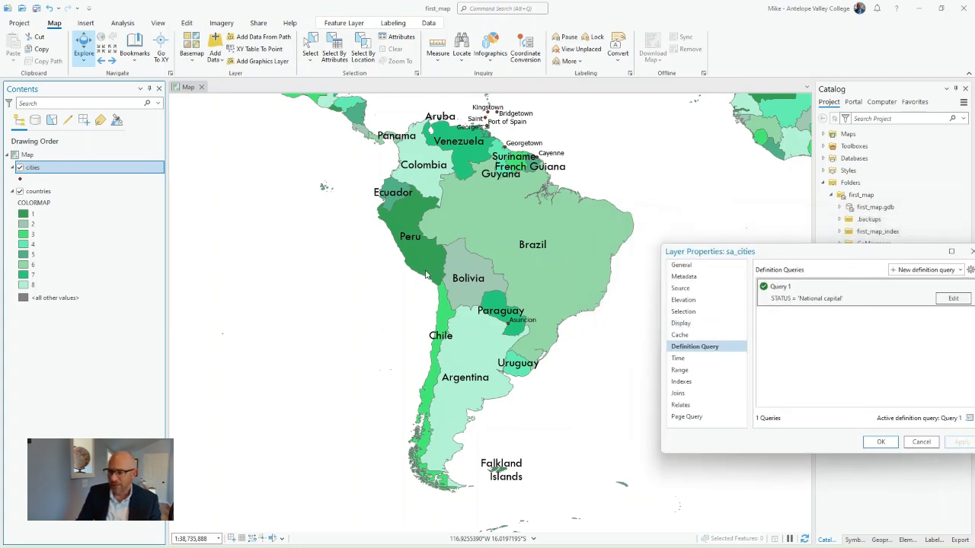
{"action": "left_click_drag", "start_coordinate": [872, 259], "coordinate": [731, 226]}
{"action": "left_click", "coordinate": [813, 262]}
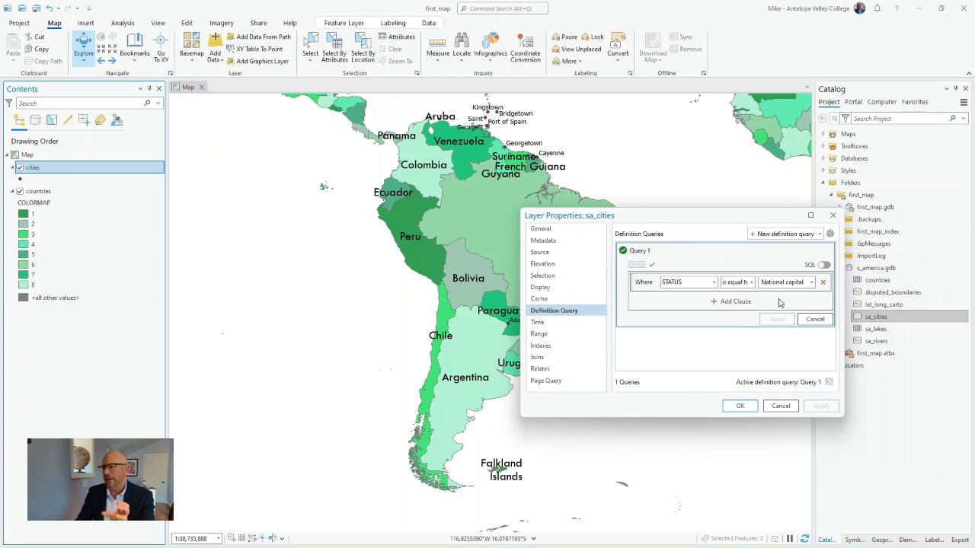
{"action": "left_click", "coordinate": [812, 283]}
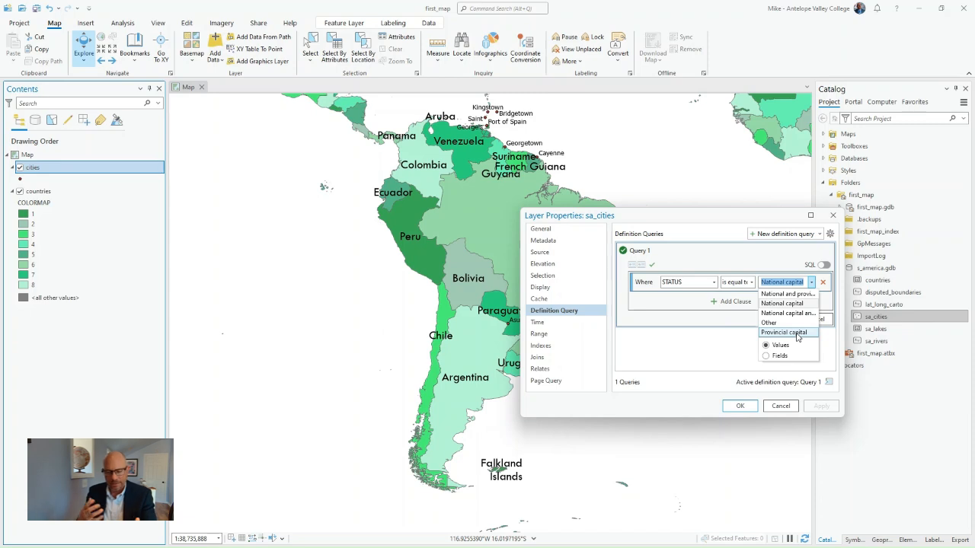
{"action": "left_click", "coordinate": [656, 323]}
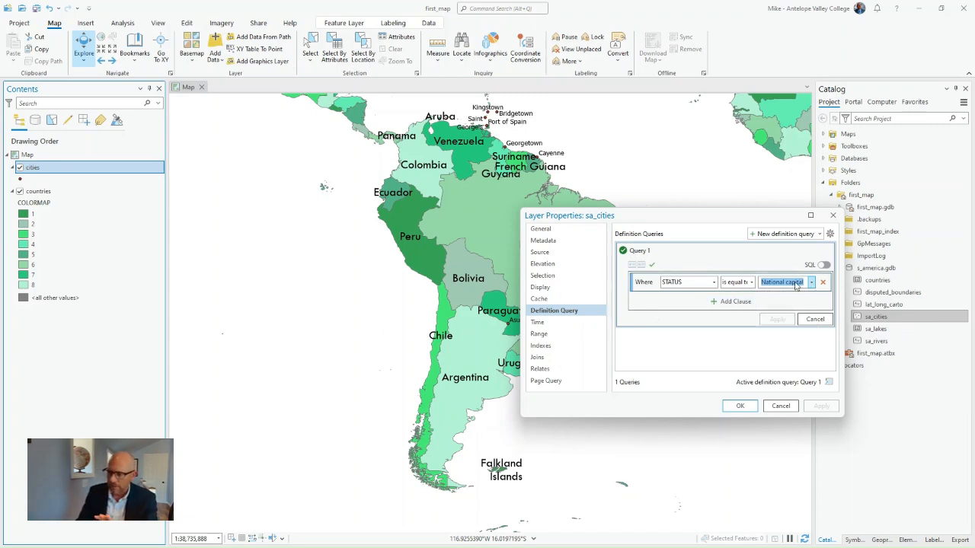
{"action": "left_click", "coordinate": [728, 304]}
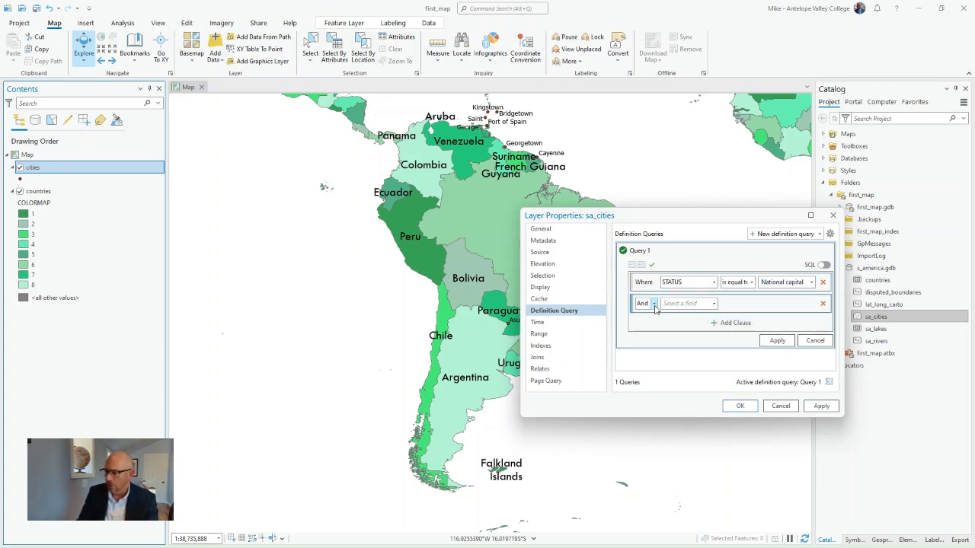
{"action": "left_click", "coordinate": [654, 305]}
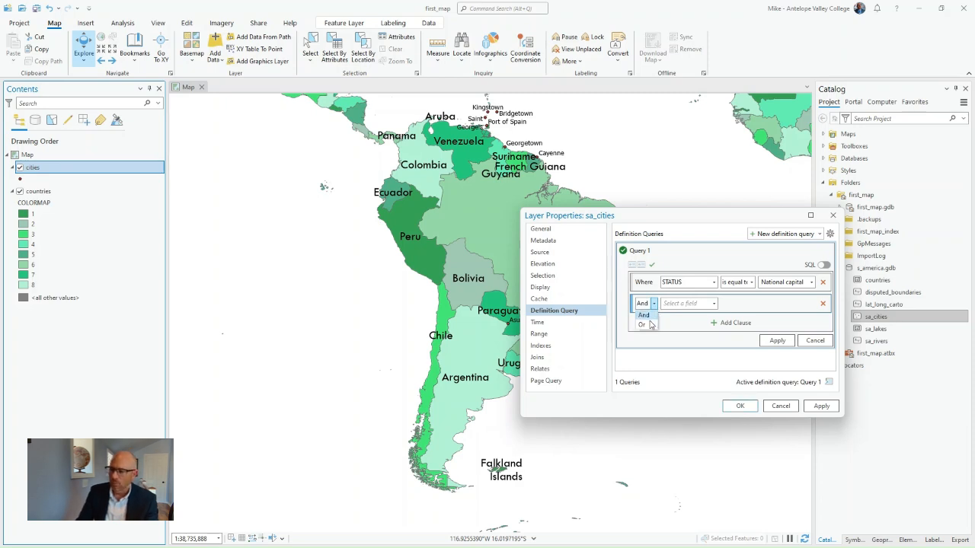
{"action": "left_click", "coordinate": [644, 326]}
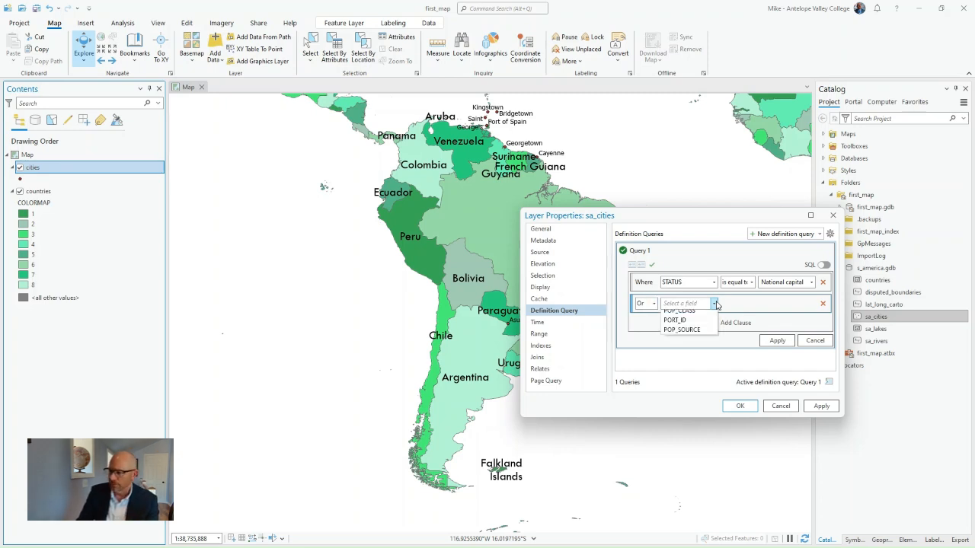
{"action": "left_click", "coordinate": [714, 303]}
{"action": "left_click", "coordinate": [674, 382]}
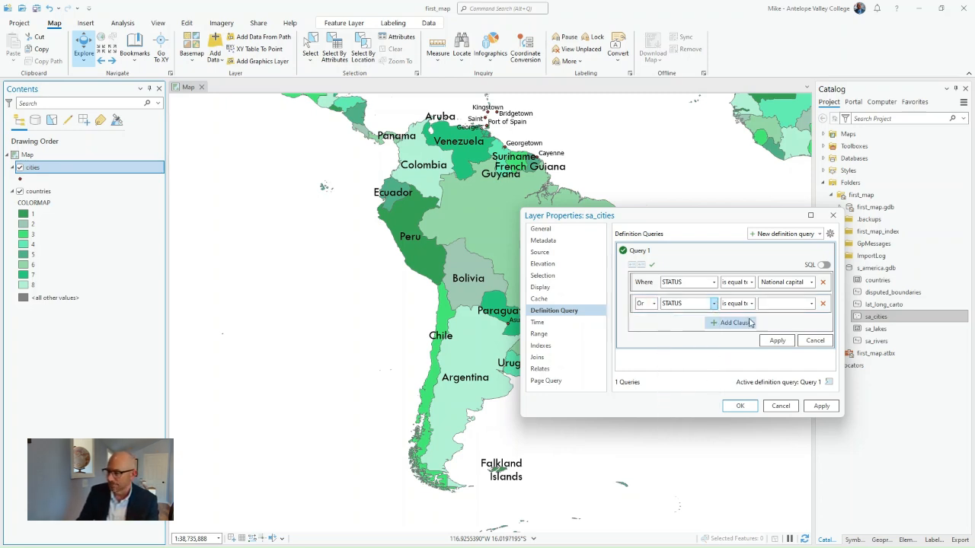
{"action": "left_click", "coordinate": [812, 304]}
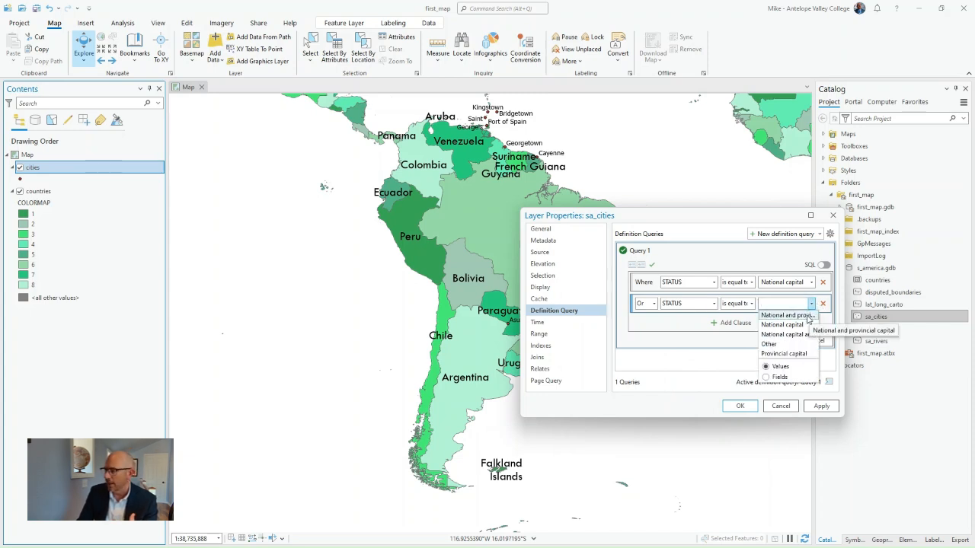
{"action": "left_click", "coordinate": [807, 315]}
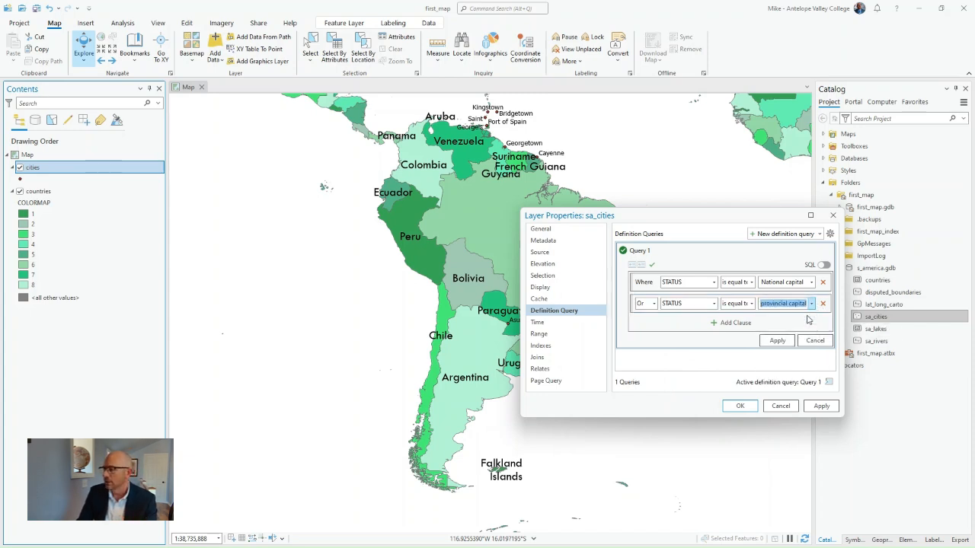
{"action": "left_click", "coordinate": [653, 304]}
{"action": "left_click", "coordinate": [644, 324]}
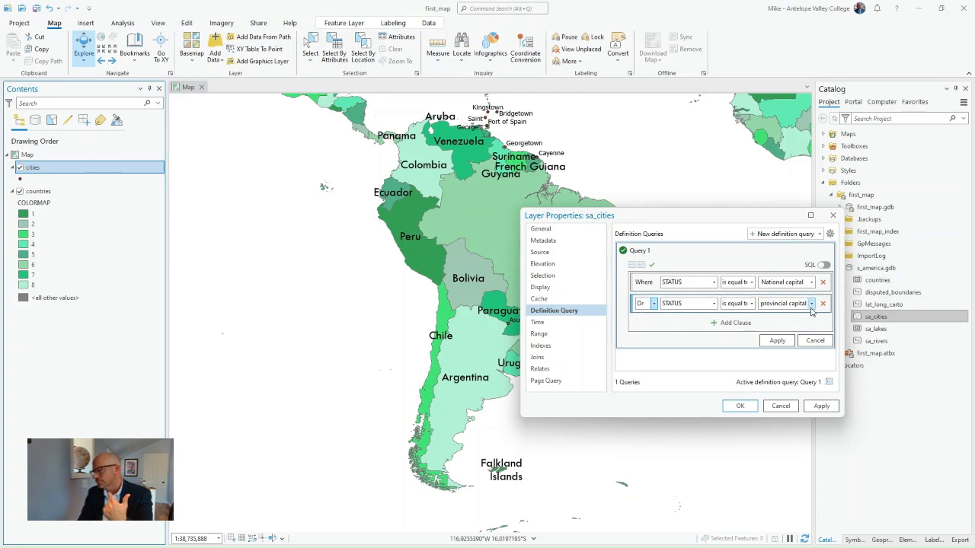
Add a third Or clause where STATUS is equal to National capital and provincial capital enclave, and apply the definition query
{"action": "left_click", "coordinate": [722, 324]}
{"action": "left_click", "coordinate": [648, 325]}
{"action": "left_click", "coordinate": [643, 347]}
{"action": "left_click", "coordinate": [682, 328]}
{"action": "left_click", "coordinate": [681, 402]}
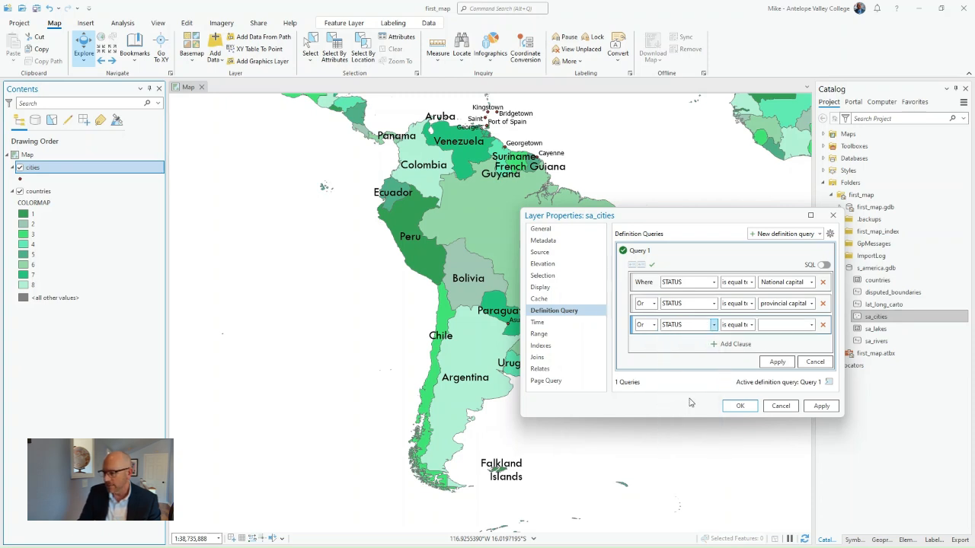
{"action": "left_click", "coordinate": [813, 326]}
{"action": "left_click", "coordinate": [800, 360]}
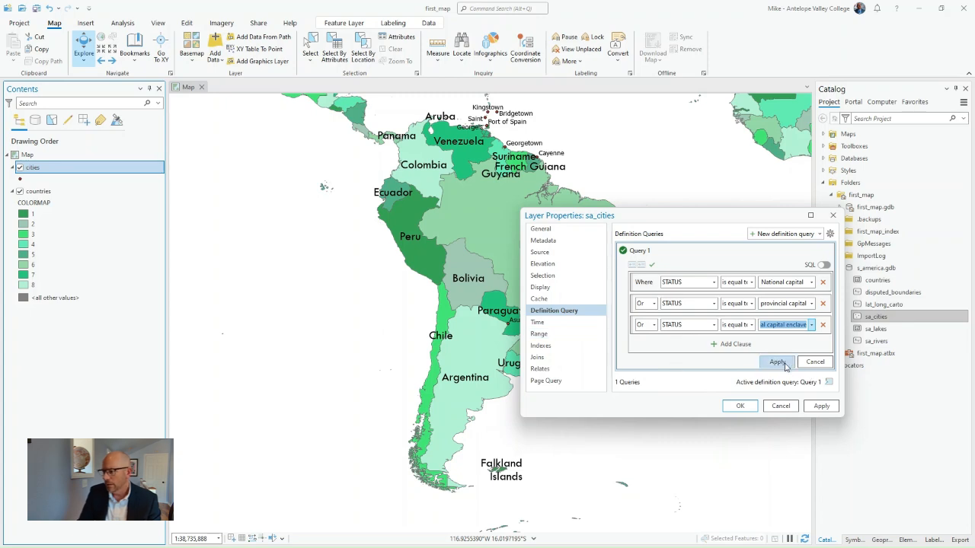
{"action": "left_click", "coordinate": [777, 363]}
{"action": "left_click", "coordinate": [820, 407]}
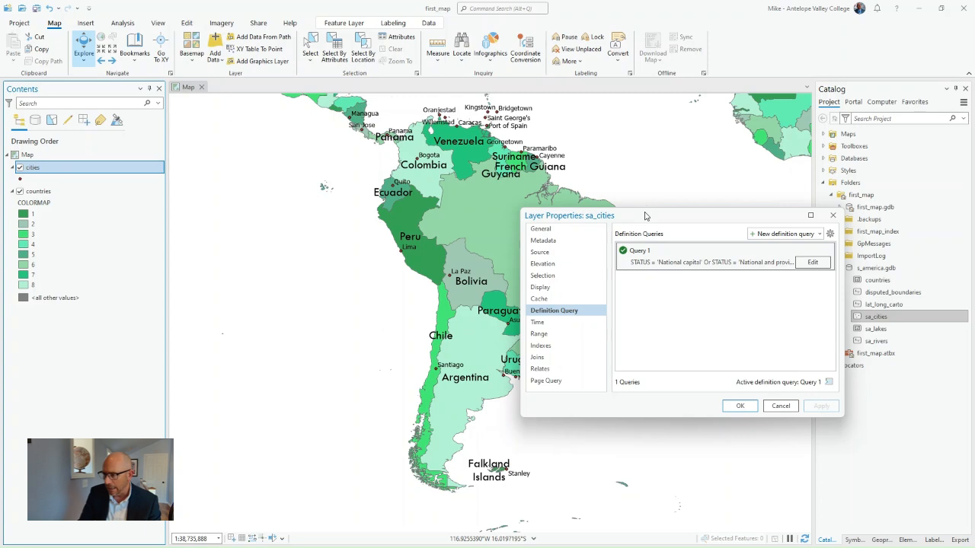
Accept and close the cities layer properties, and save the project
{"action": "left_click_drag", "start_coordinate": [645, 216], "coordinate": [776, 248]}
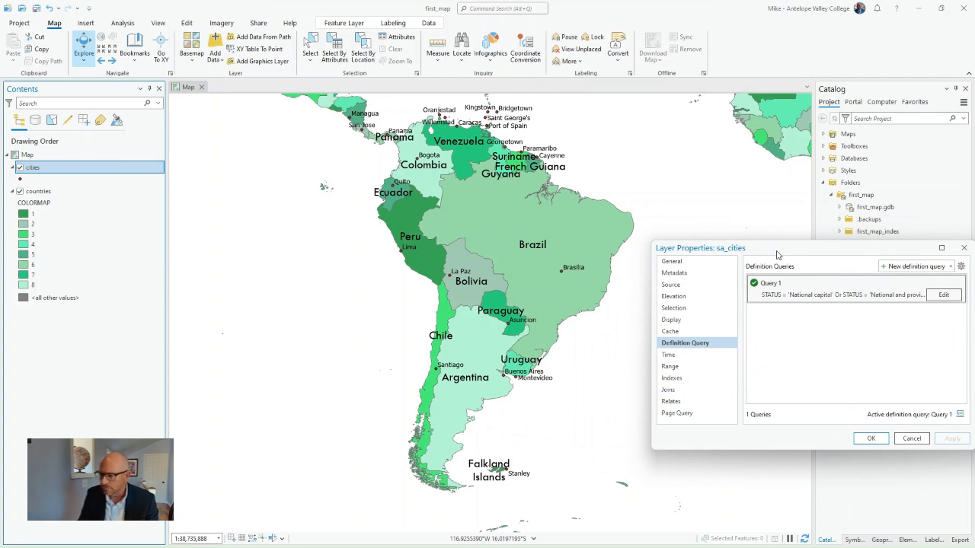
{"action": "left_click_drag", "start_coordinate": [815, 251], "coordinate": [689, 188]}
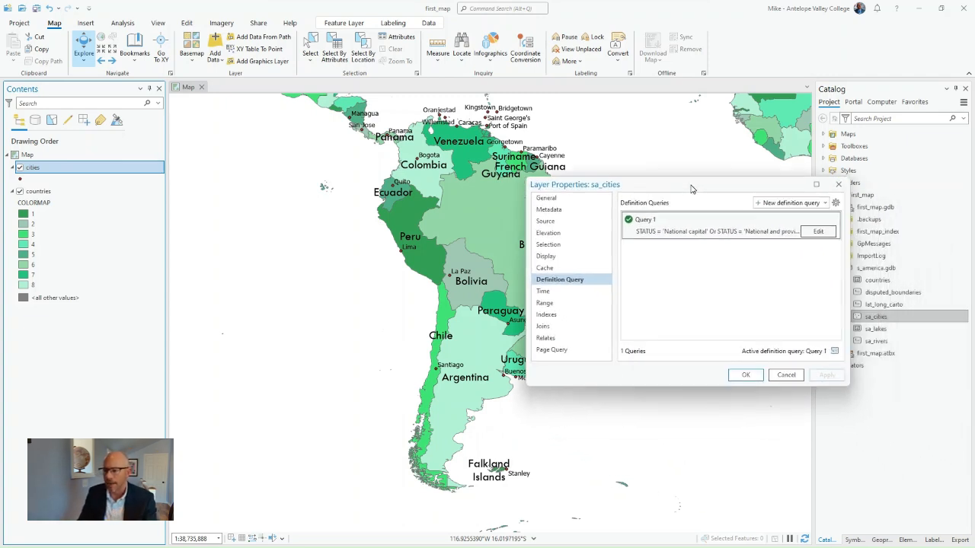
{"action": "left_click", "coordinate": [743, 376]}
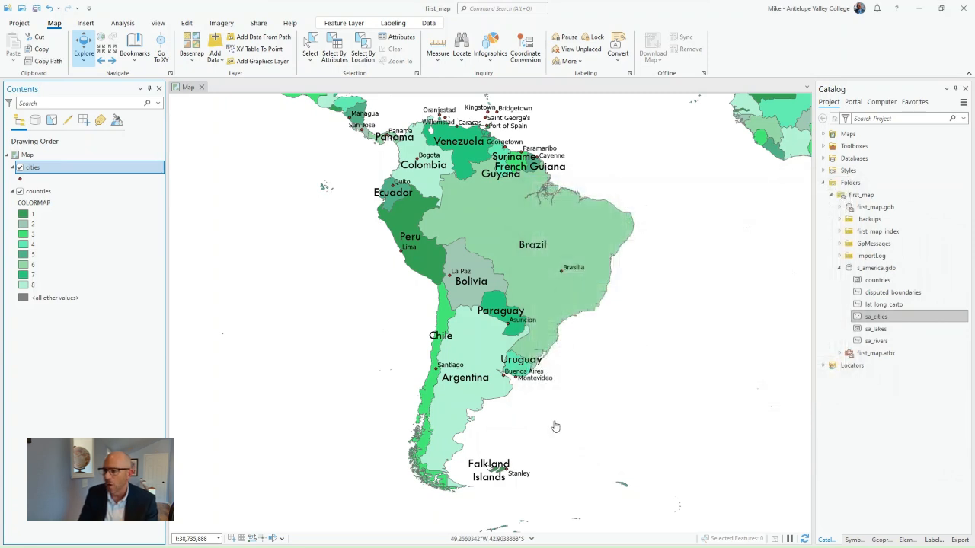
{"action": "left_click", "coordinate": [36, 9]}
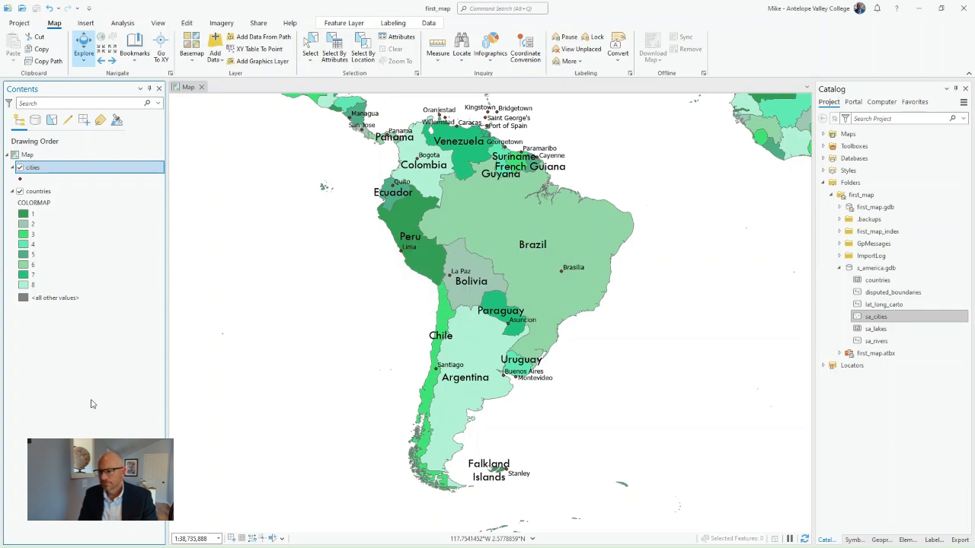
Open the point symbol gallery for the cities layer and browse the ArcGIS 2D shapes
{"action": "left_click", "coordinate": [20, 180]}
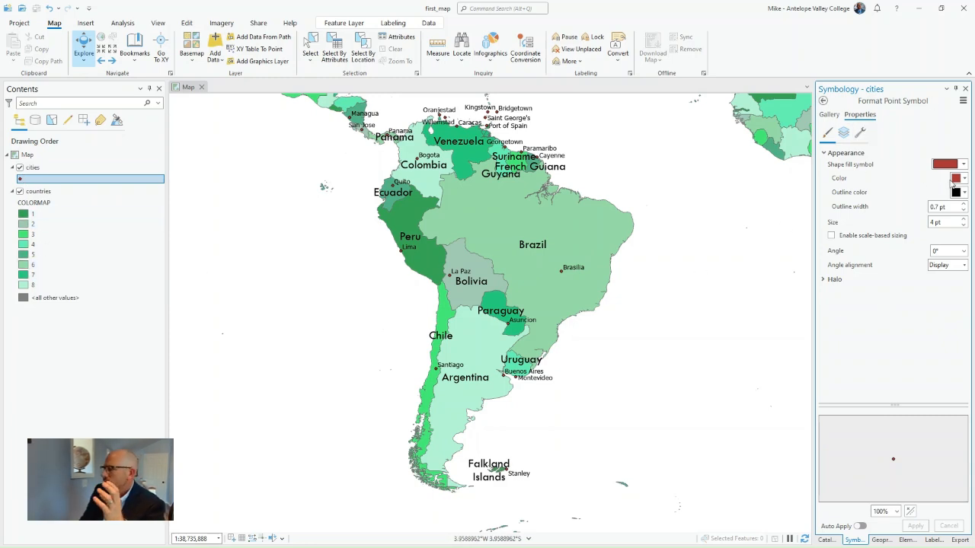
{"action": "left_click", "coordinate": [830, 115]}
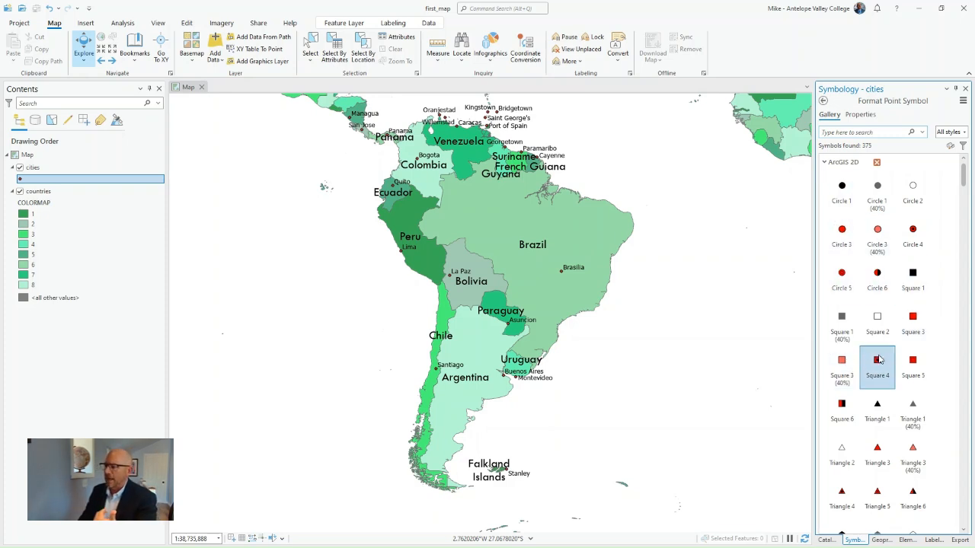
{"action": "scroll", "coordinate": [888, 432], "scroll_direction": "down", "scroll_amount": 3}
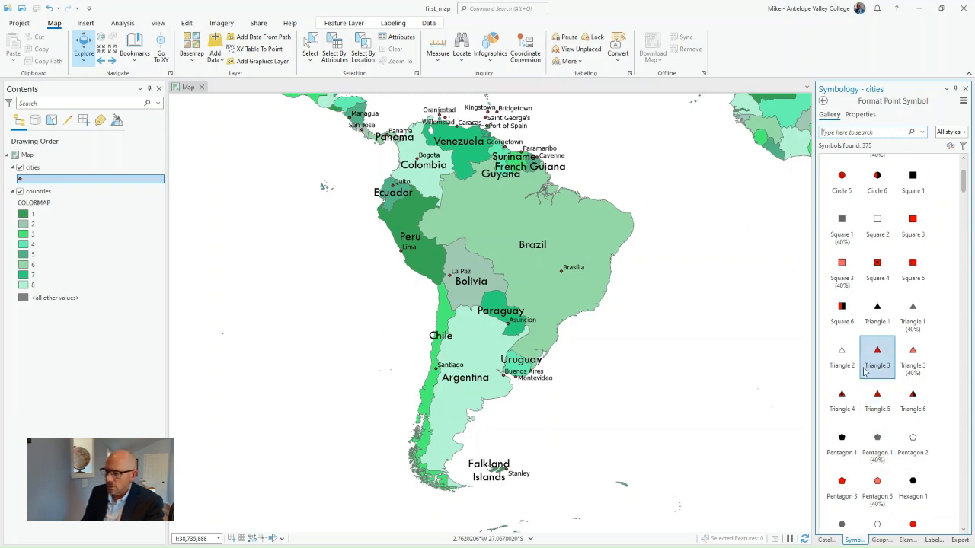
{"action": "scroll", "coordinate": [865, 371], "scroll_direction": "up", "scroll_amount": 2}
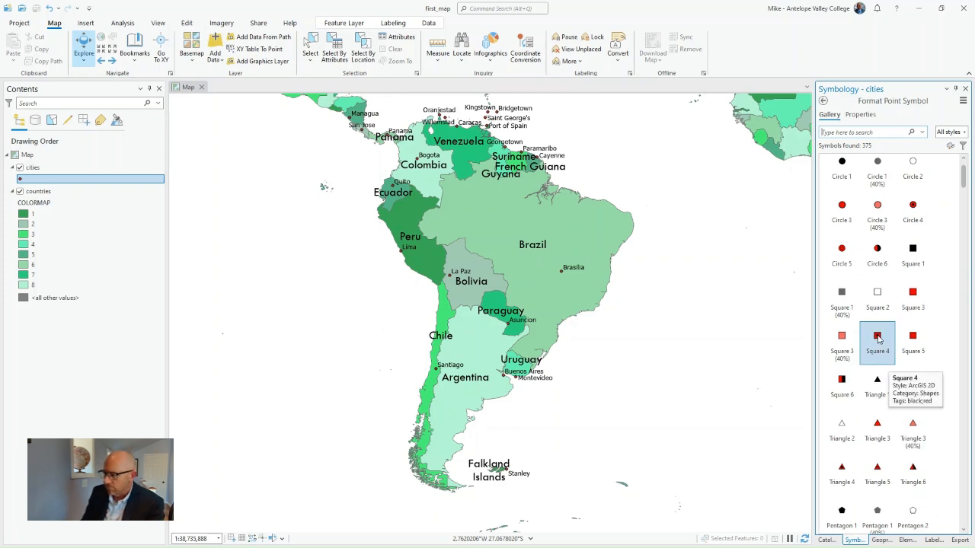
{"action": "scroll", "coordinate": [876, 350], "scroll_direction": "down", "scroll_amount": 6}
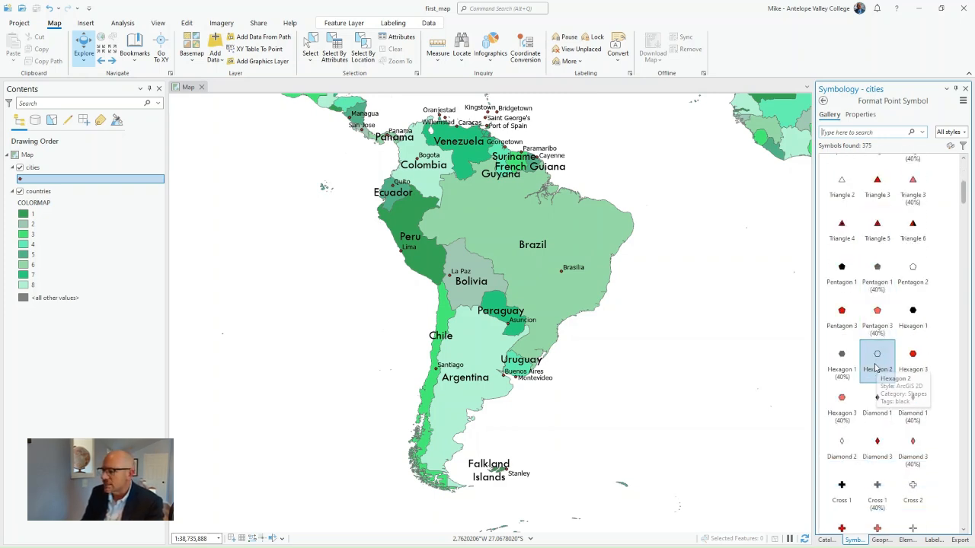
{"action": "scroll", "coordinate": [876, 368], "scroll_direction": "down", "scroll_amount": 1}
{"action": "scroll", "coordinate": [874, 350], "scroll_direction": "up", "scroll_amount": 5}
{"action": "scroll", "coordinate": [874, 343], "scroll_direction": "up", "scroll_amount": 3}
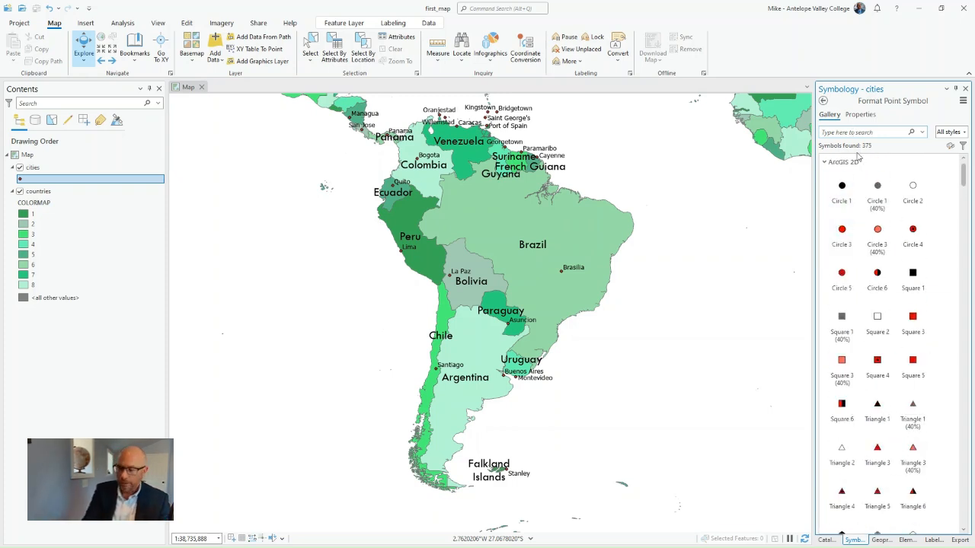
Search the symbol gallery for "capital" and try the largest Bank Account symbol on the cities layer
{"action": "type", "text": "capital"}
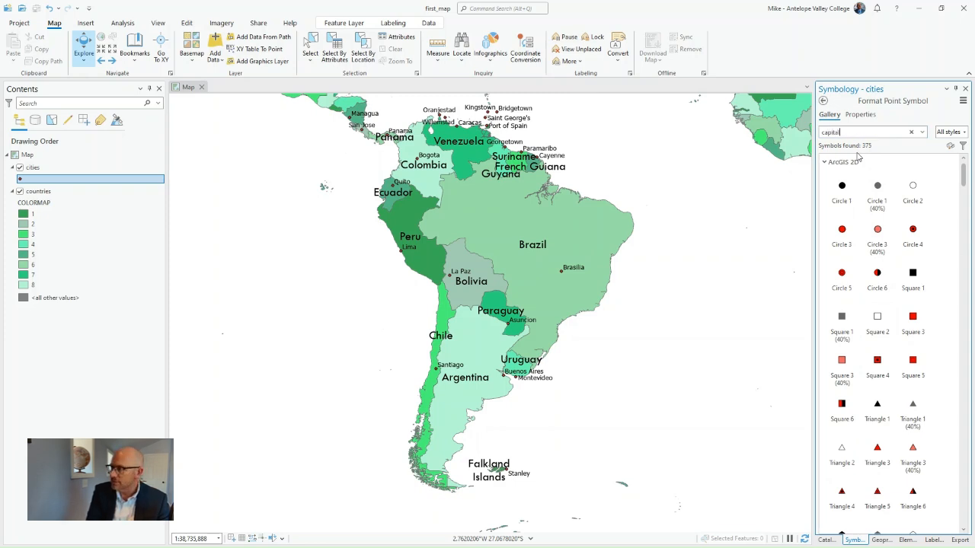
{"action": "key", "text": "Return"}
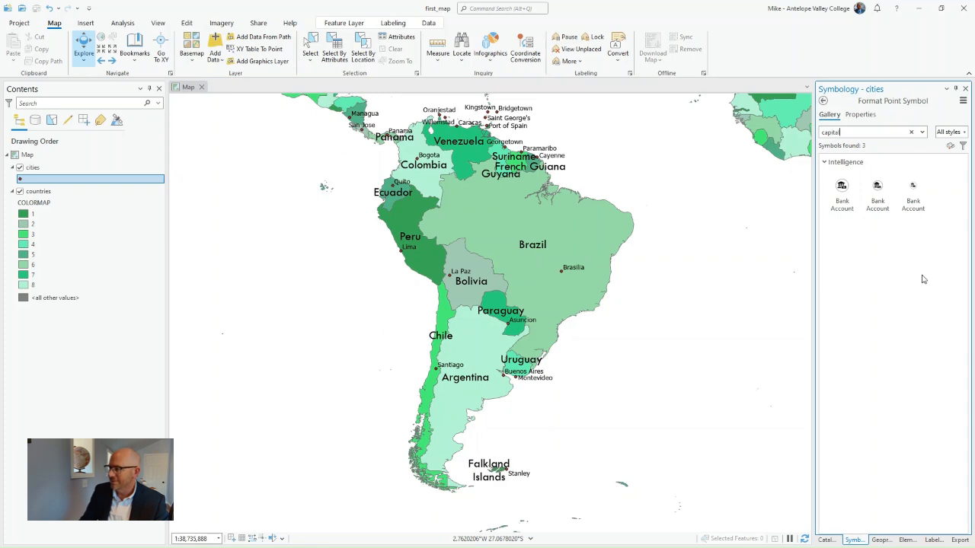
{"action": "left_click", "coordinate": [842, 202]}
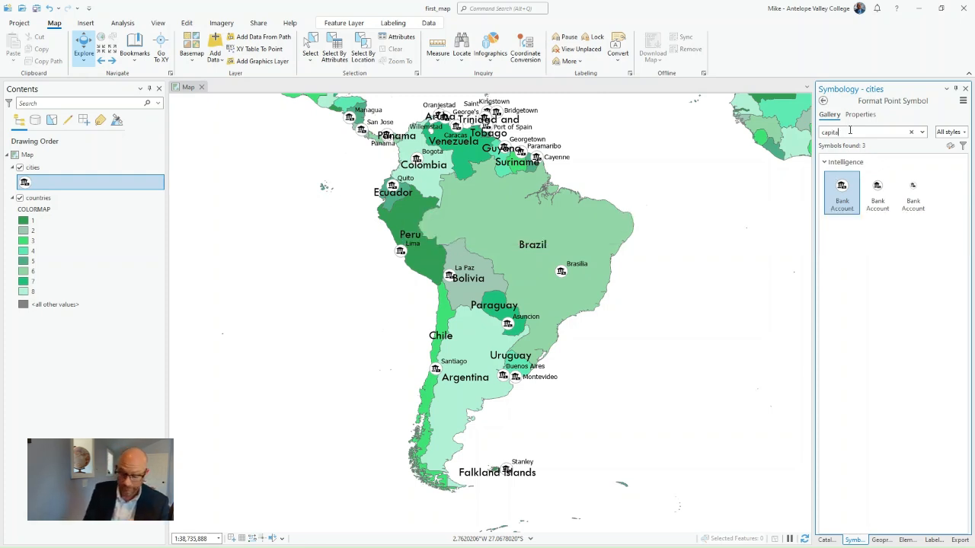
Search the symbol gallery for "capitol" and try the large yellow star, the small star pushpin and the black Primitives star on the cities
{"action": "type", "text": "ol"}
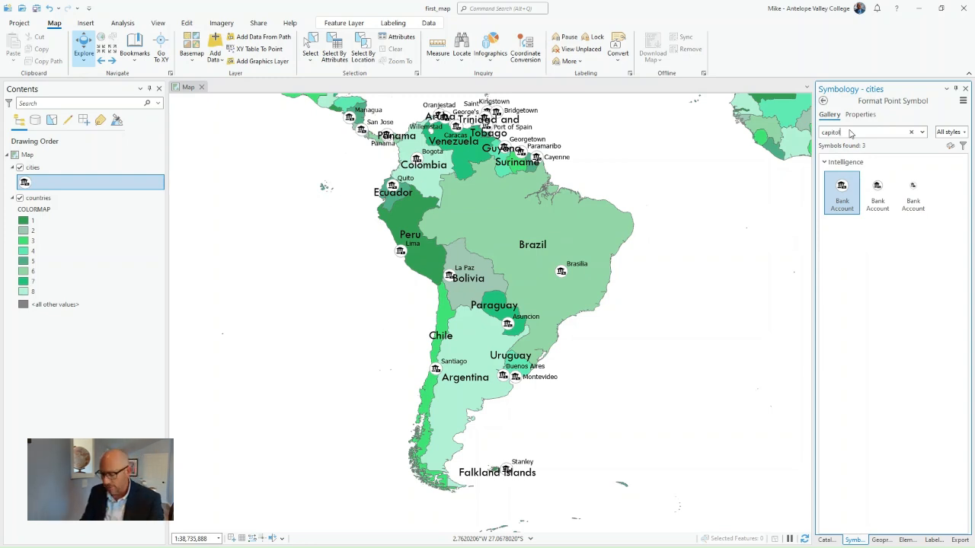
{"action": "key", "text": "Return"}
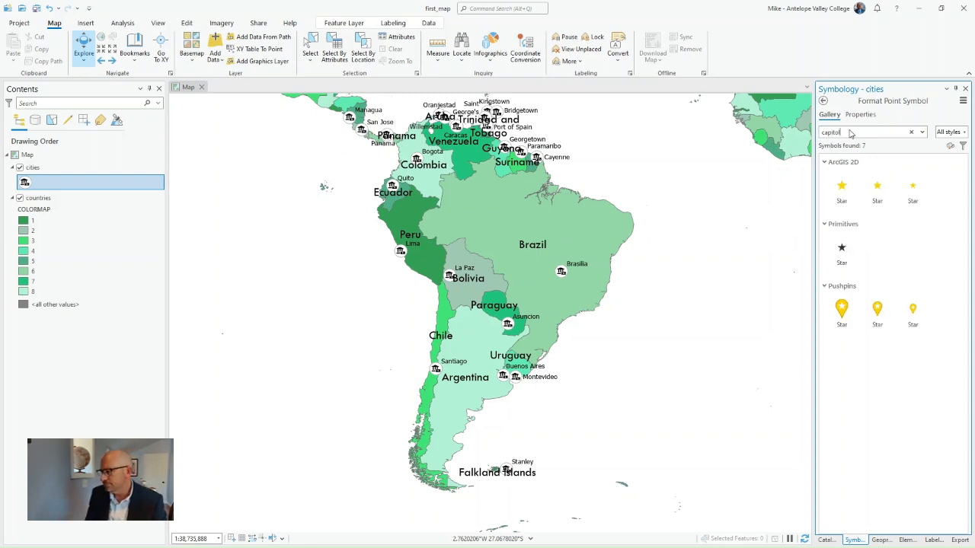
{"action": "left_click", "coordinate": [837, 196]}
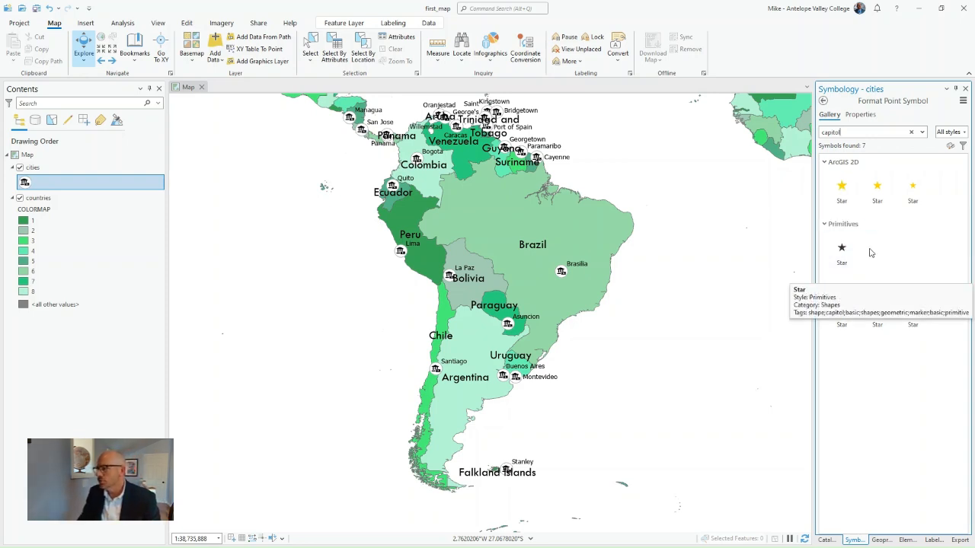
{"action": "left_click", "coordinate": [842, 192]}
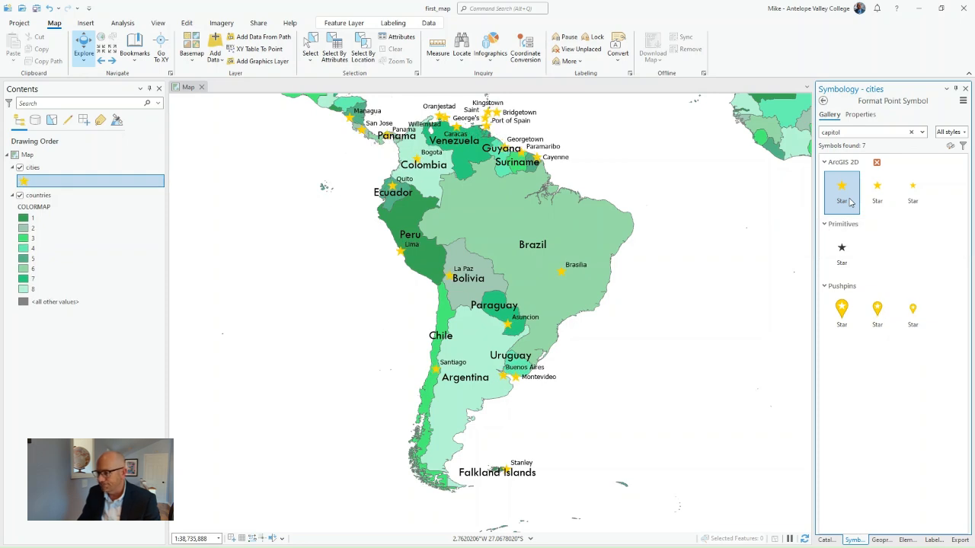
{"action": "left_click", "coordinate": [915, 322]}
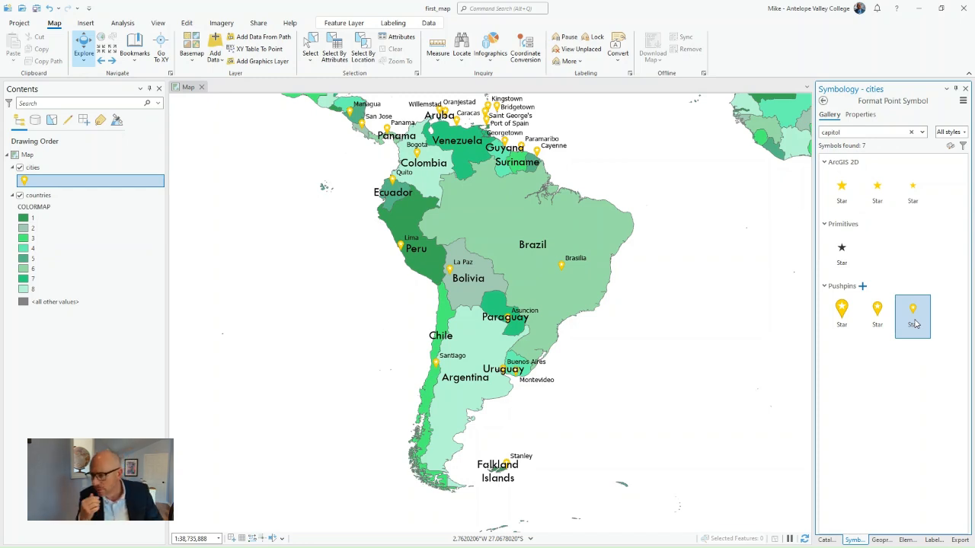
{"action": "left_click", "coordinate": [845, 256]}
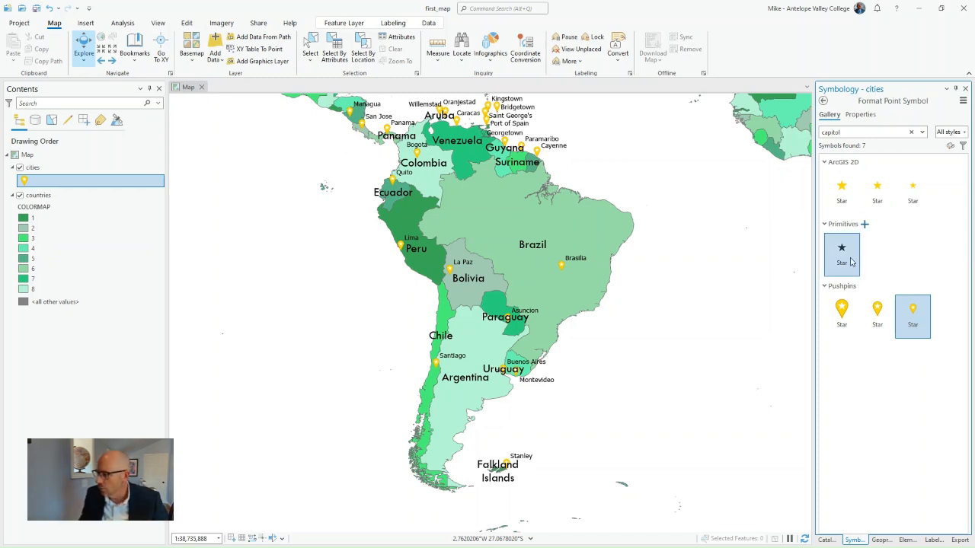
Clear the symbol search and apply the ArcGIS 2D Square 4 symbol to the cities layer
{"action": "left_click", "coordinate": [912, 133]}
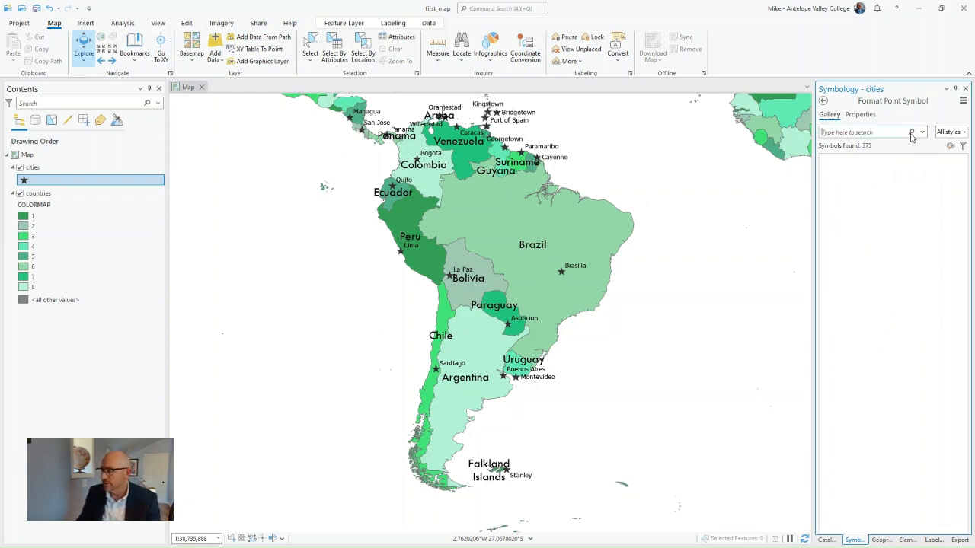
{"action": "left_click", "coordinate": [878, 368]}
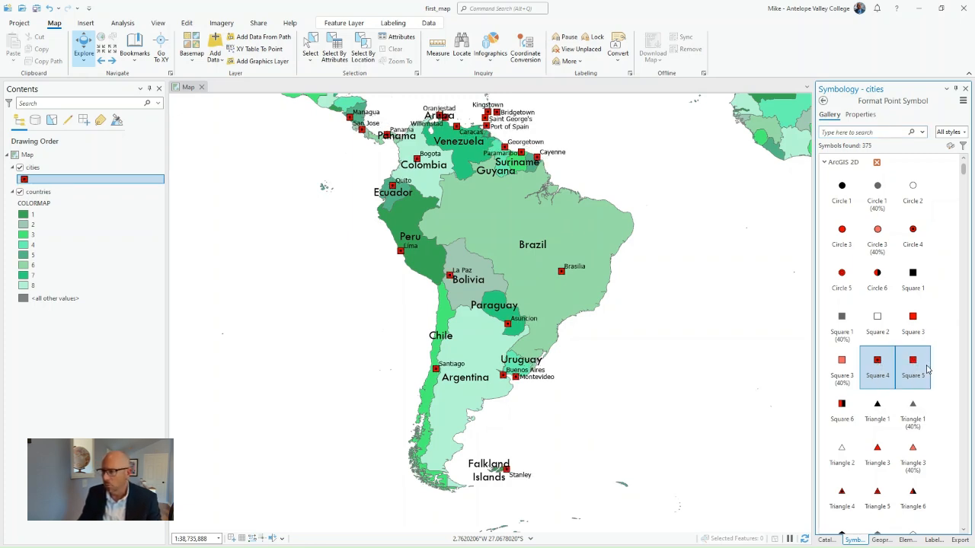
Set the cities point symbol to a size of 8 pt and a pale yellow color, and apply the changes
{"action": "left_click", "coordinate": [861, 114]}
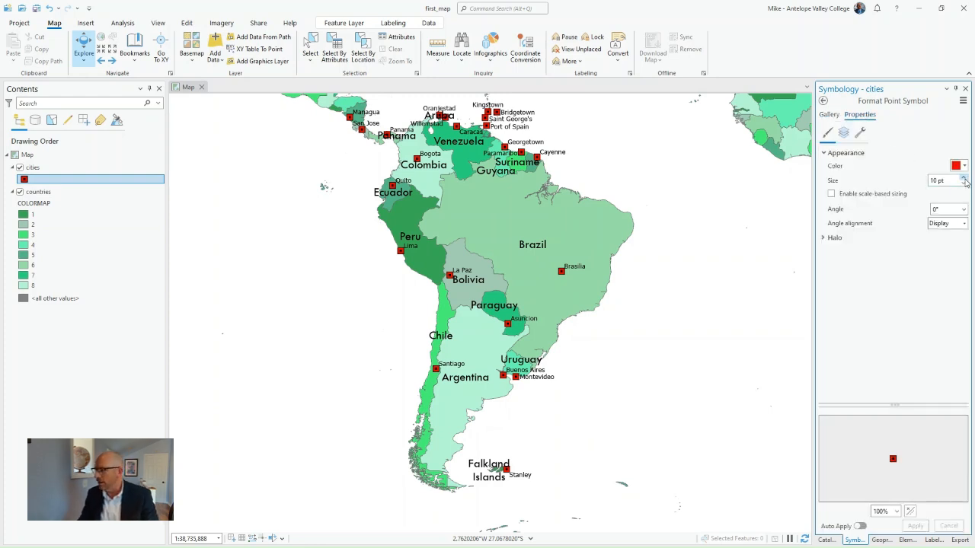
{"action": "left_click", "coordinate": [964, 184]}
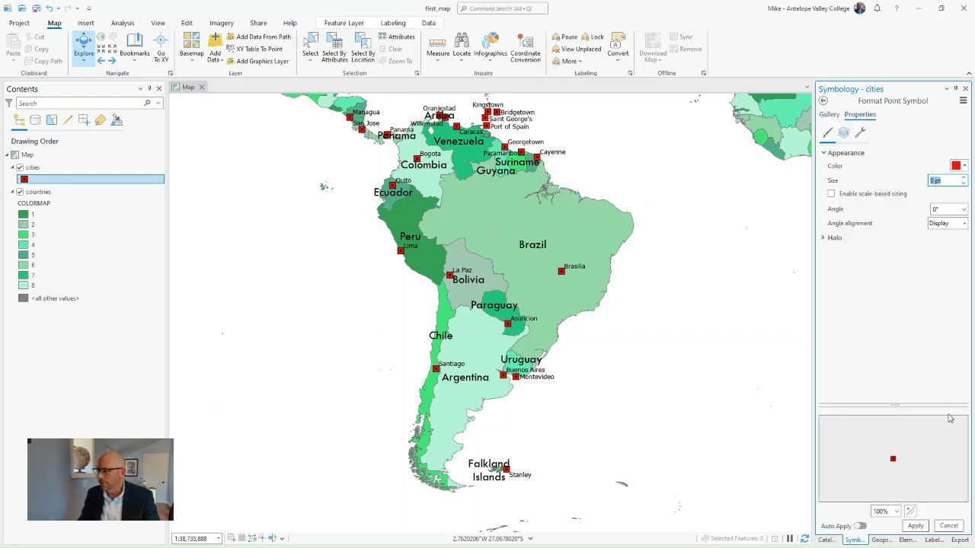
{"action": "left_click", "coordinate": [916, 526]}
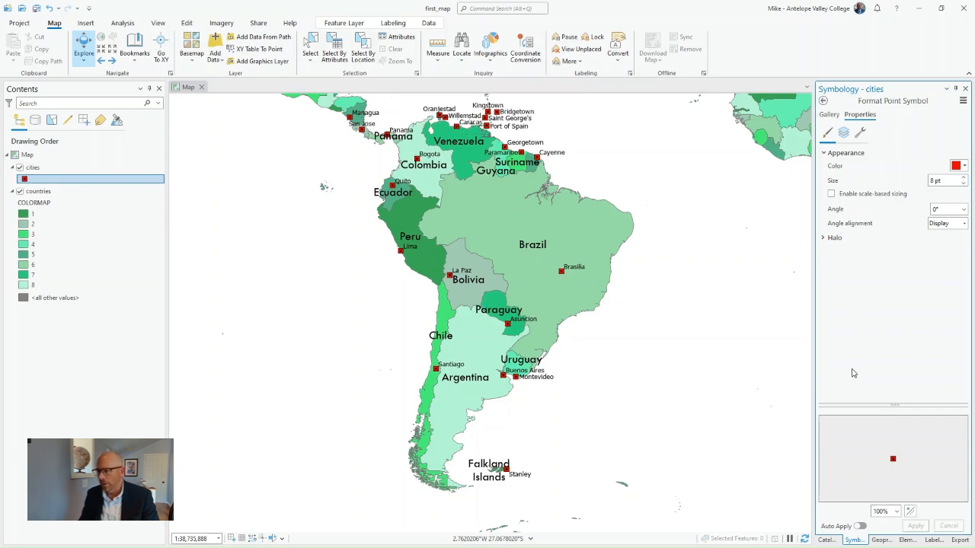
{"action": "left_click", "coordinate": [964, 166]}
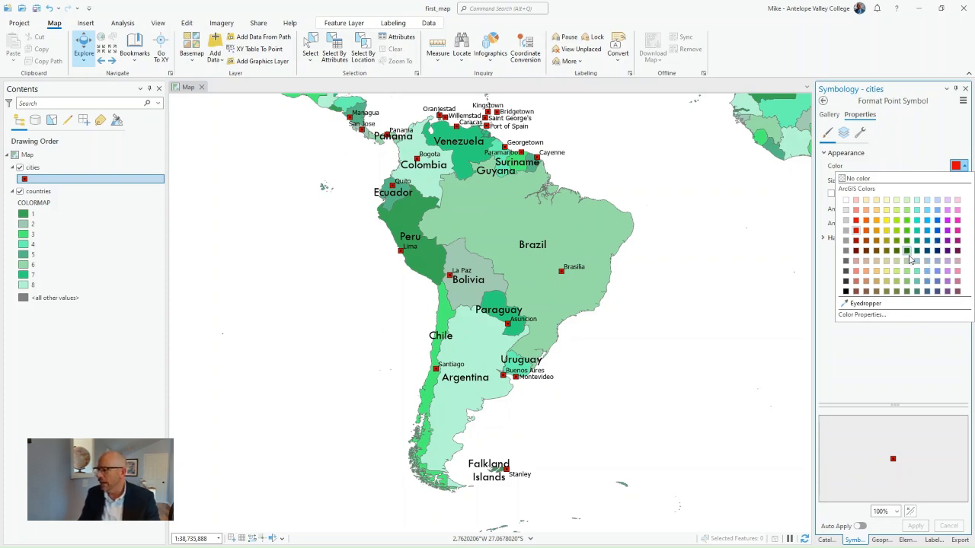
{"action": "left_click", "coordinate": [887, 201]}
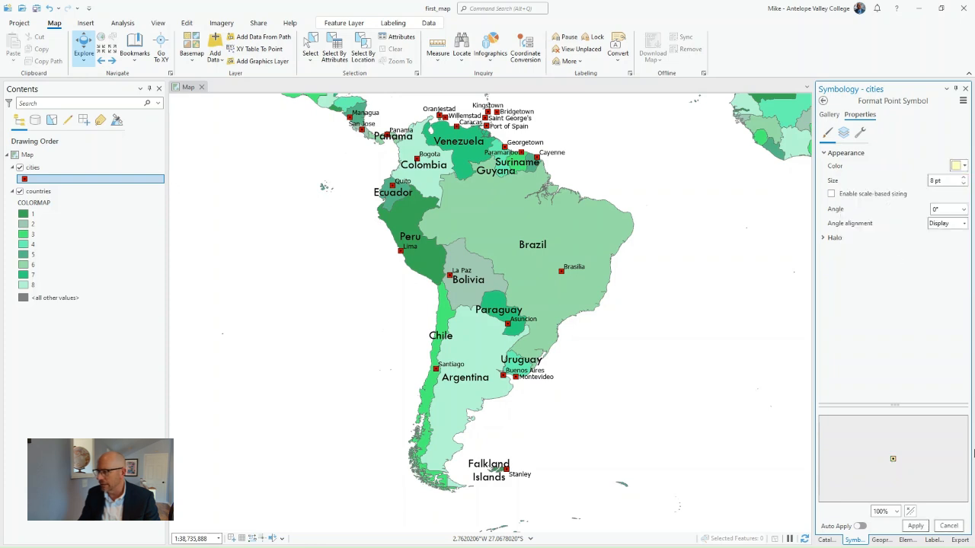
{"action": "left_click", "coordinate": [916, 526]}
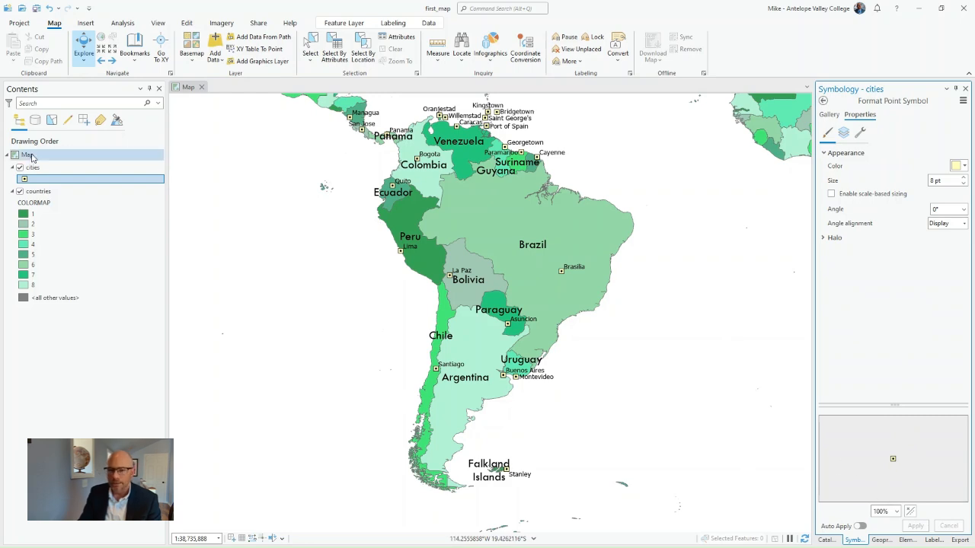
Change the font of the cities labels to Tw Cen MT Condensed and apply it
{"action": "left_click", "coordinate": [933, 540]}
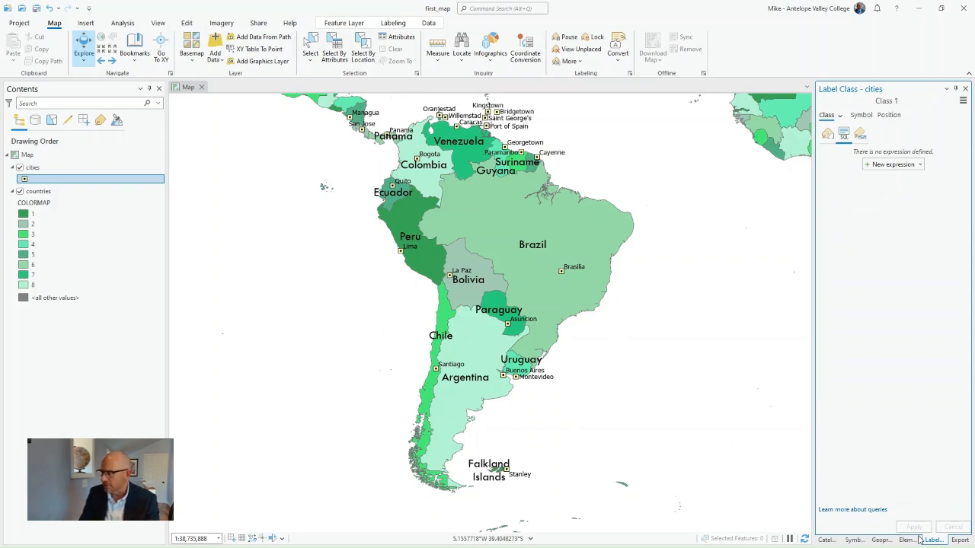
{"action": "left_click", "coordinate": [43, 171]}
{"action": "right_click", "coordinate": [44, 173]}
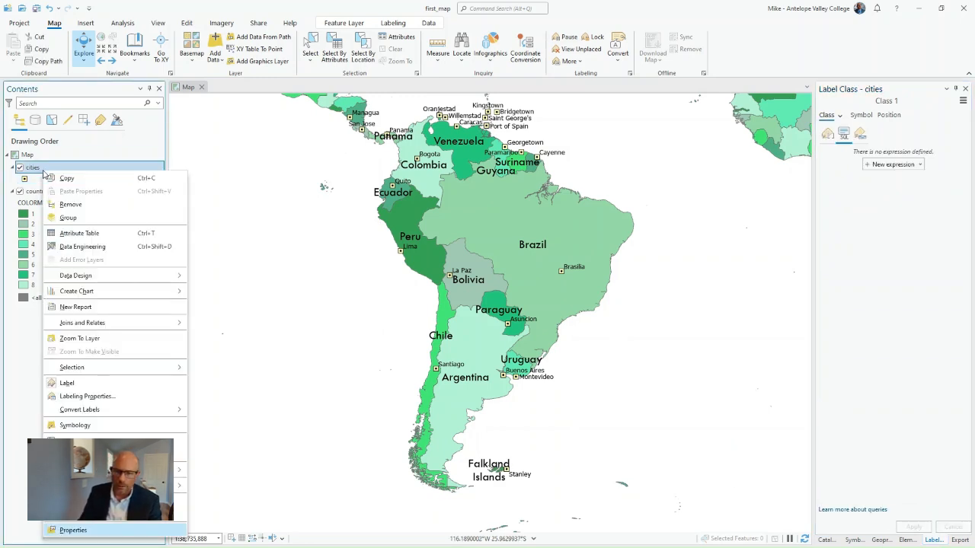
{"action": "left_click", "coordinate": [964, 269]}
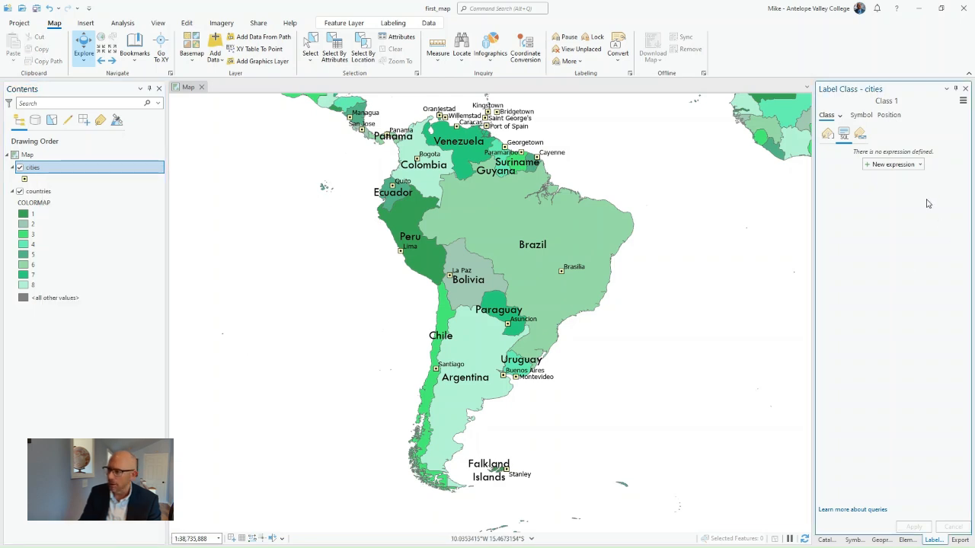
{"action": "left_click", "coordinate": [827, 134]}
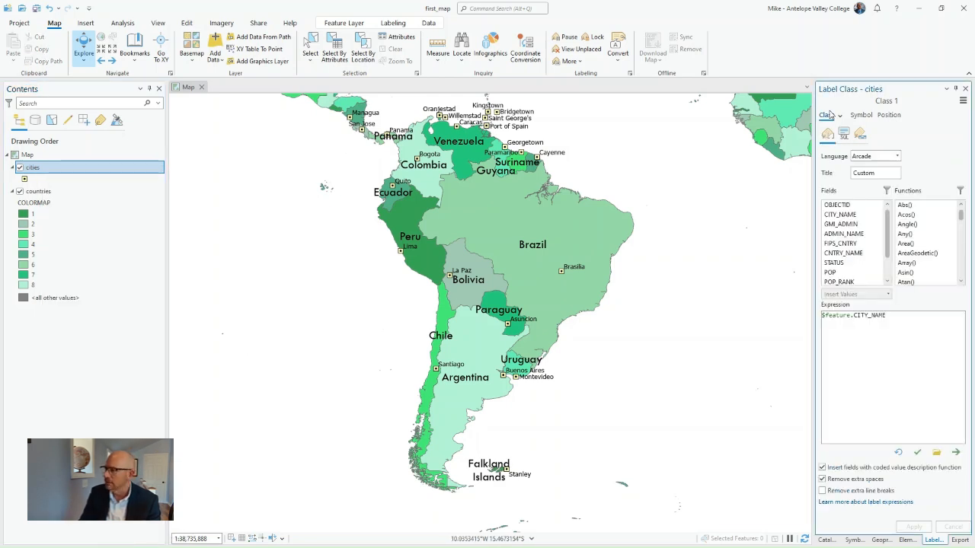
{"action": "left_click", "coordinate": [862, 116]}
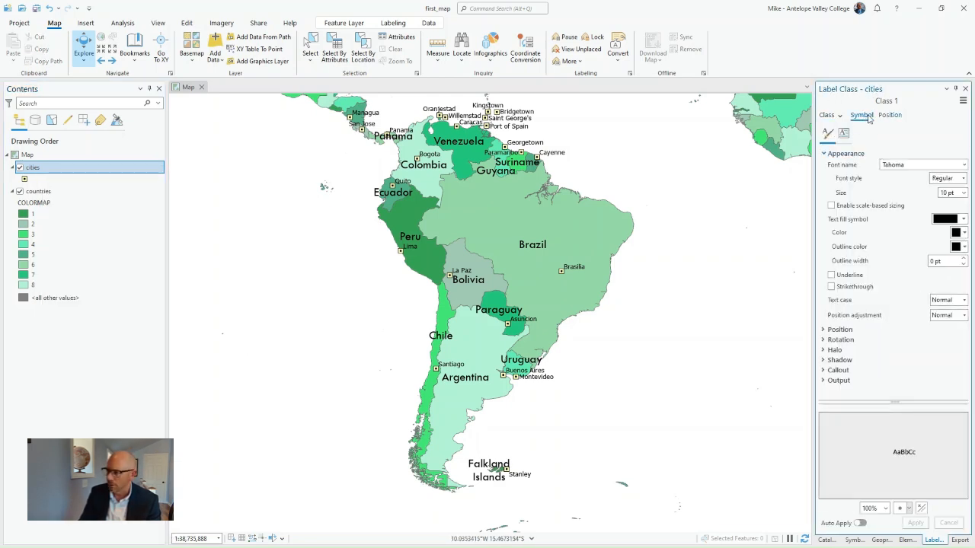
{"action": "left_click", "coordinate": [908, 166]}
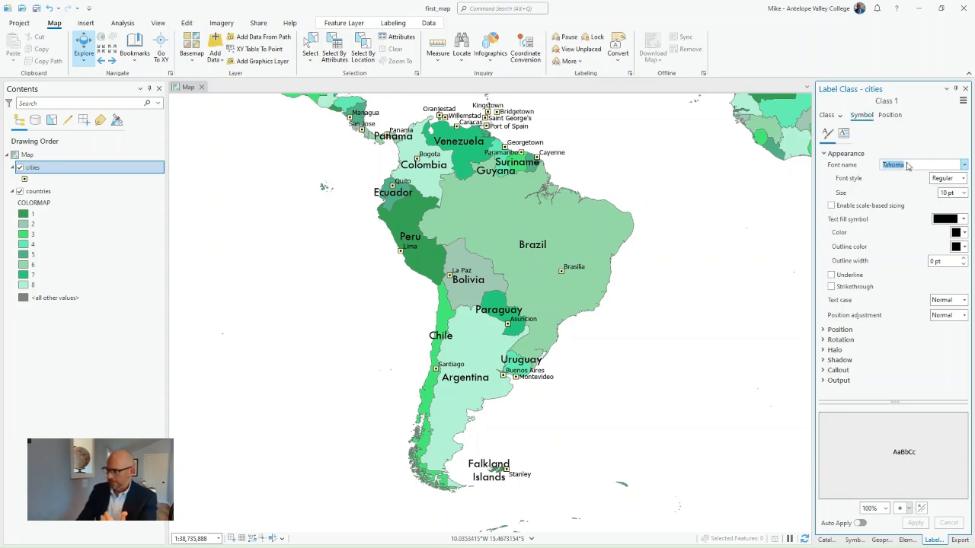
{"action": "left_click", "coordinate": [965, 166]}
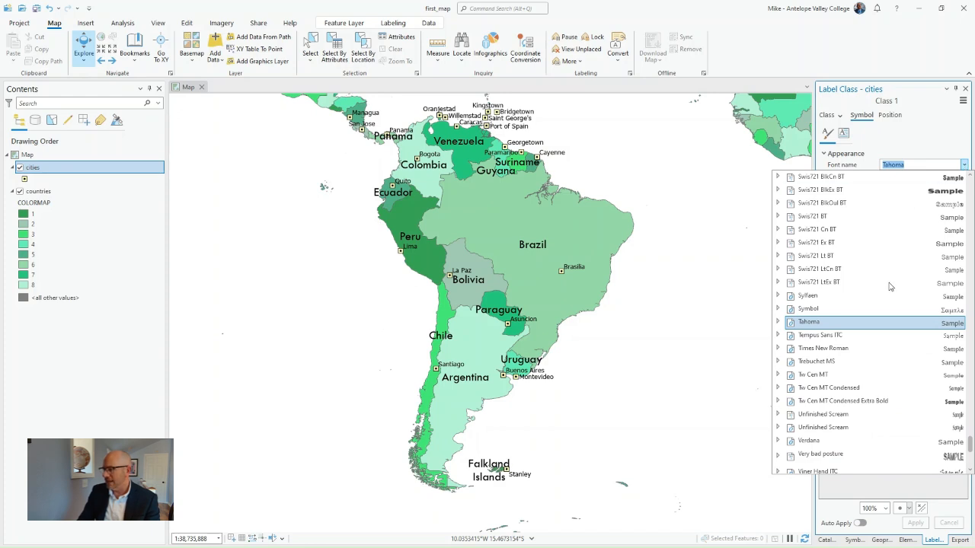
{"action": "left_click", "coordinate": [822, 391]}
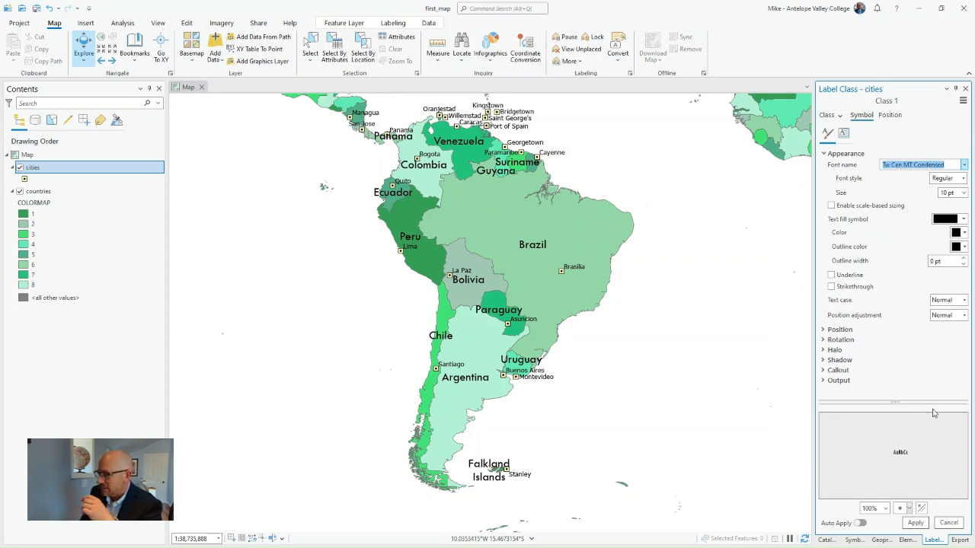
{"action": "left_click", "coordinate": [918, 525]}
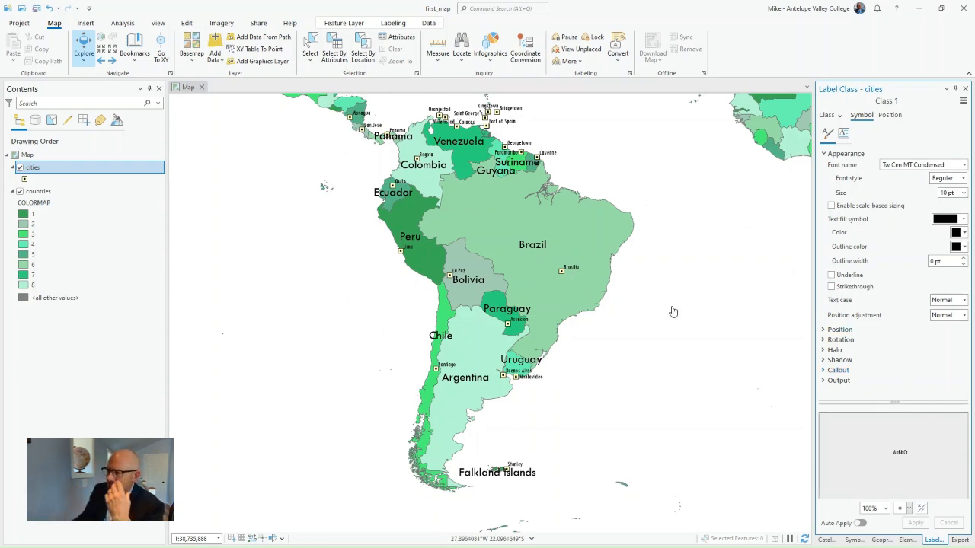
Set the cities label size to 12 pt, apply it and save the project
{"action": "left_click", "coordinate": [963, 195]}
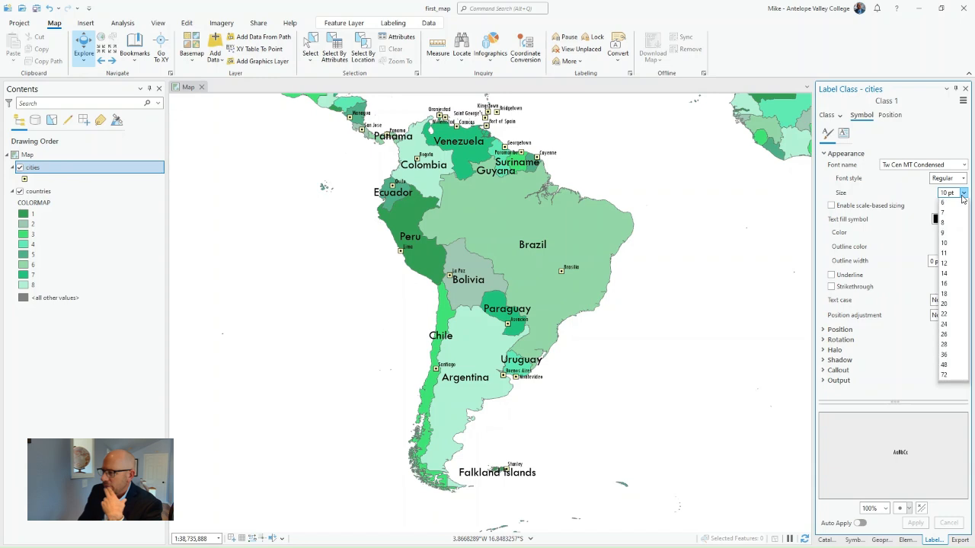
{"action": "left_click", "coordinate": [952, 263]}
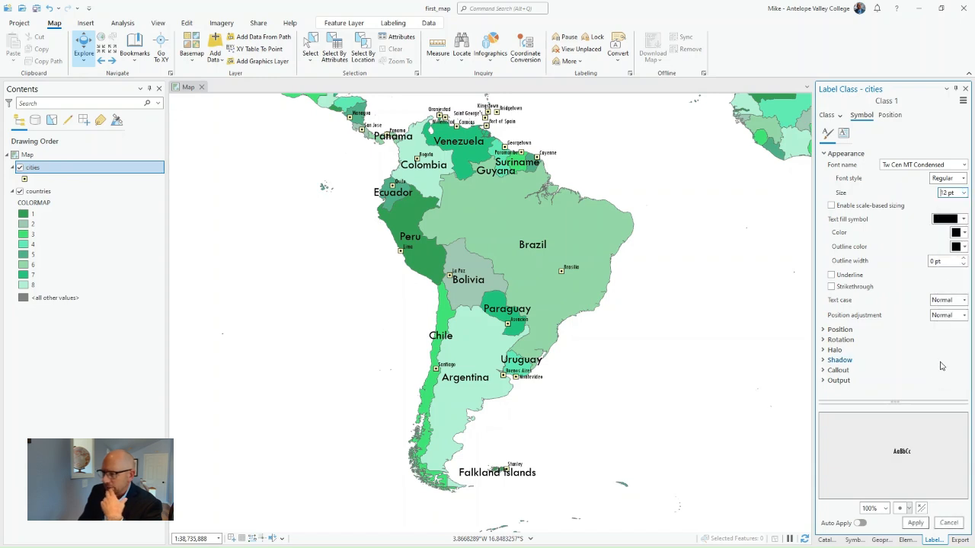
{"action": "left_click", "coordinate": [915, 523]}
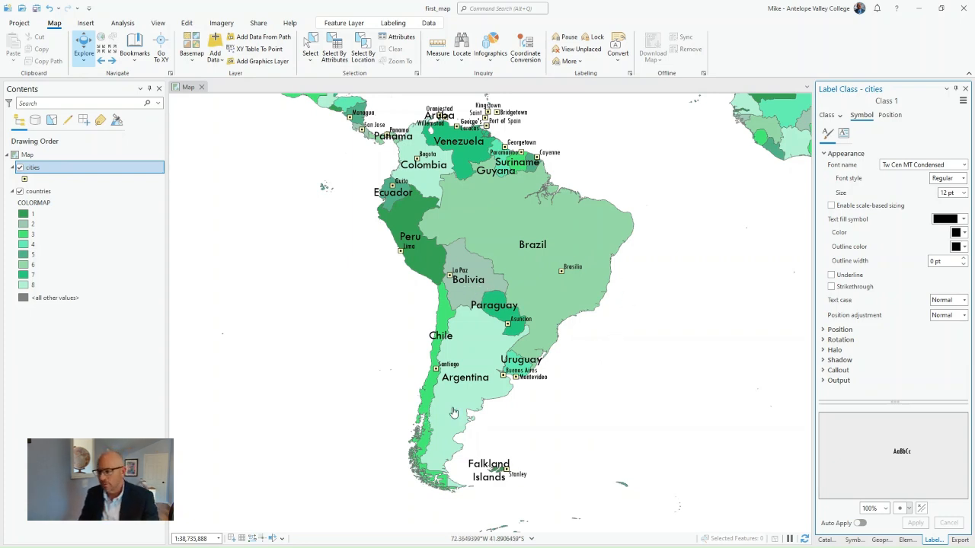
{"action": "left_click", "coordinate": [36, 11]}
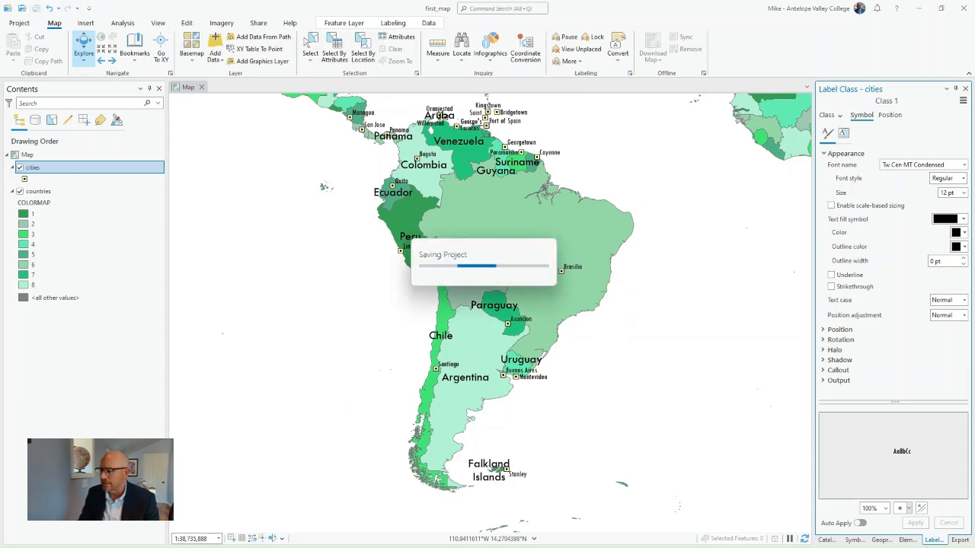
Add the sa_rivers and lat_long_carto feature classes from s_america.gdb to the map
{"action": "left_click", "coordinate": [827, 540]}
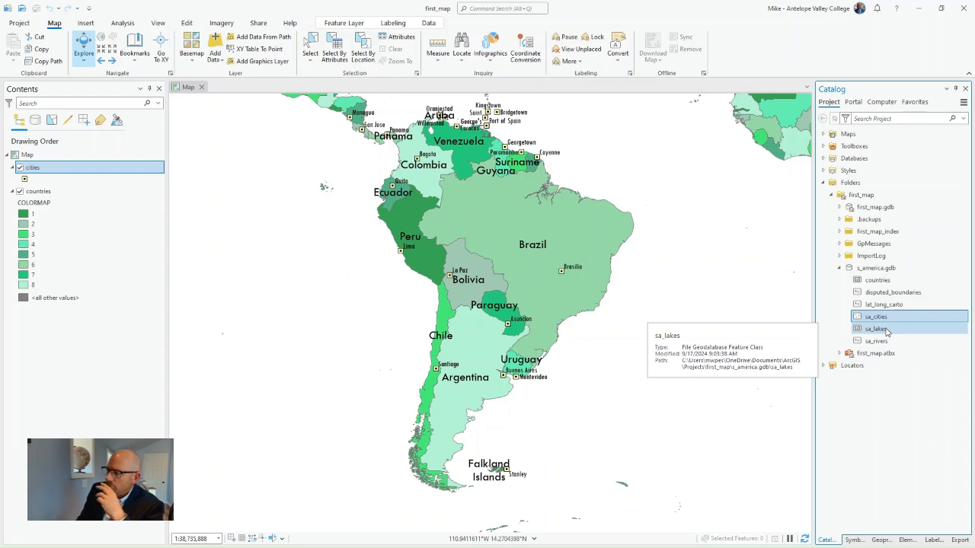
{"action": "left_click_drag", "start_coordinate": [884, 342], "coordinate": [736, 322]}
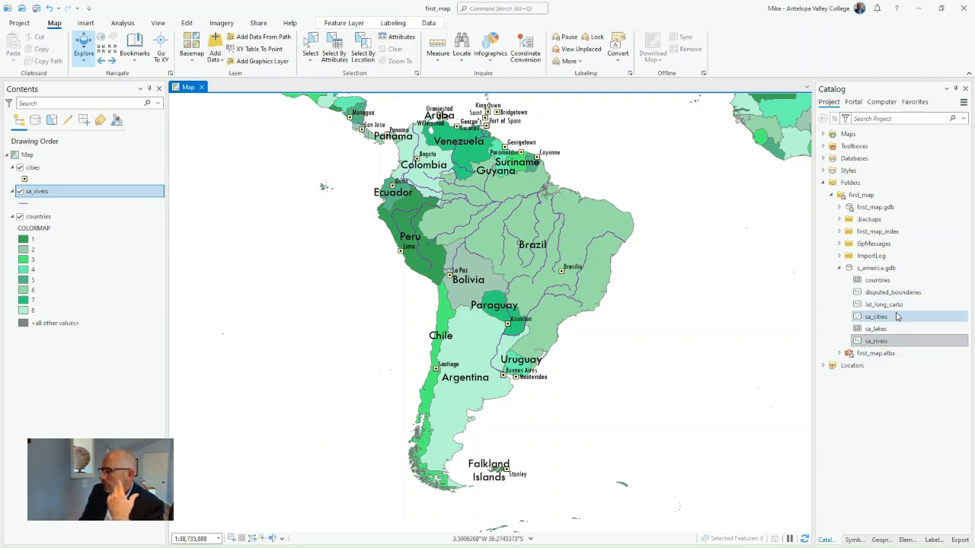
{"action": "left_click_drag", "start_coordinate": [898, 306], "coordinate": [770, 317]}
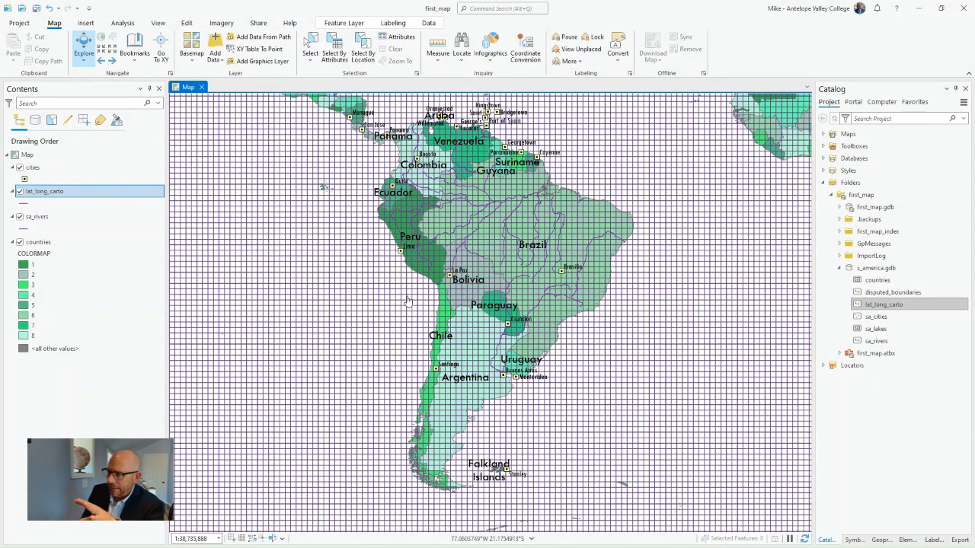
Compare the lat_long_carto layer above and below the countries in the drawing order, leaving it beneath the countries layer
{"action": "left_click_drag", "start_coordinate": [38, 191], "coordinate": [41, 360]}
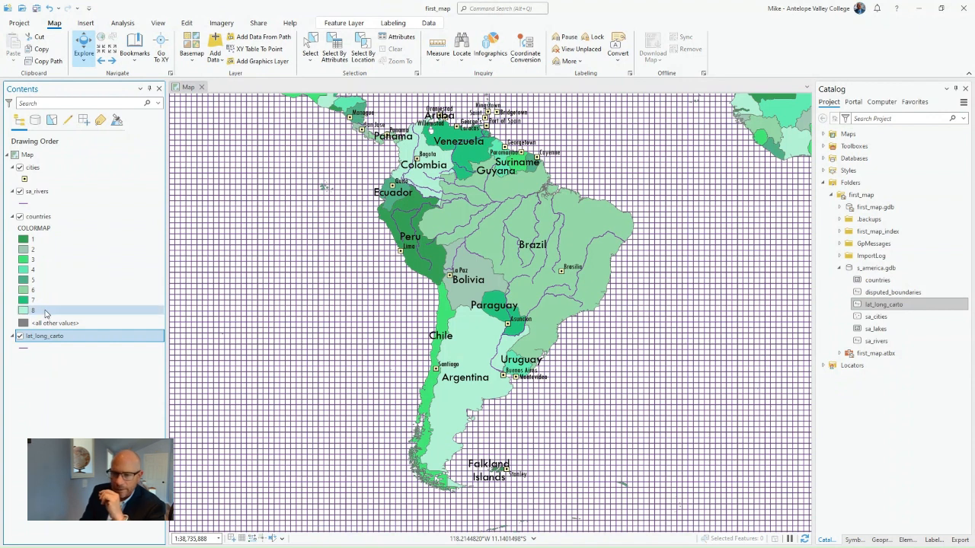
{"action": "left_click_drag", "start_coordinate": [52, 338], "coordinate": [62, 195]}
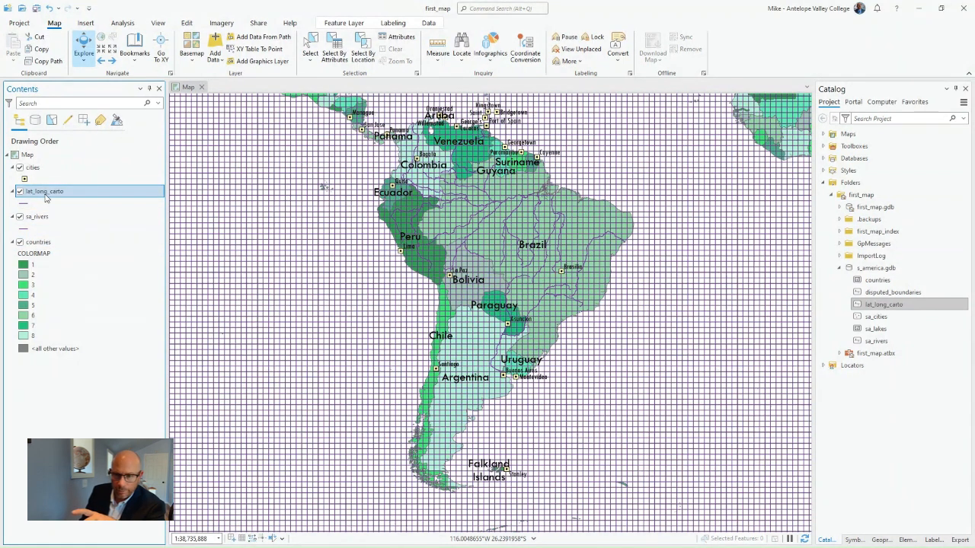
{"action": "mouse_move", "coordinate": [48, 203]}
{"action": "left_mouse_down"}
{"action": "mouse_move", "coordinate": [52, 333]}
{"action": "mouse_move", "coordinate": [42, 243]}
{"action": "mouse_move", "coordinate": [44, 304]}
{"action": "mouse_move", "coordinate": [67, 335]}
{"action": "left_mouse_up"}
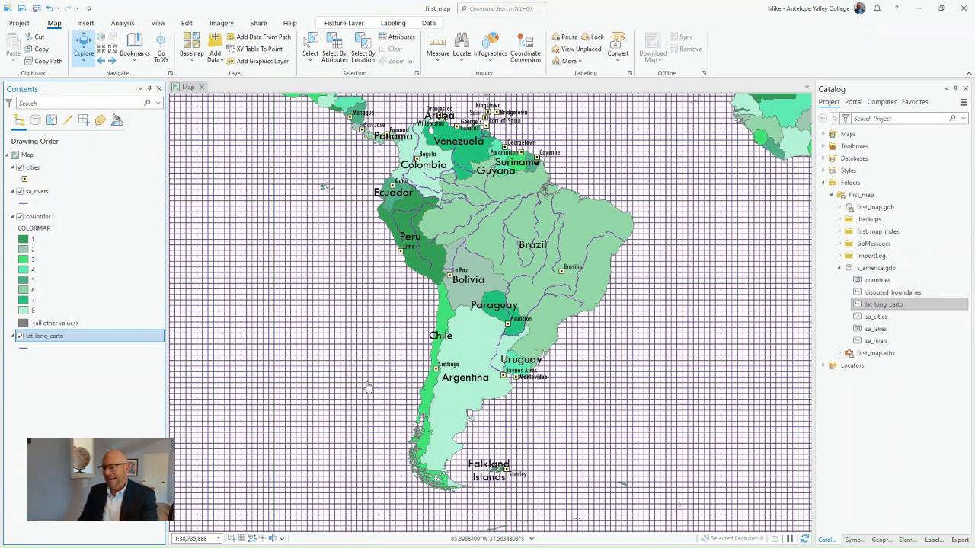
Filter the lat_long_carto layer with a definition query where DEGREE15 is equal to Y
{"action": "right_click", "coordinate": [62, 340]}
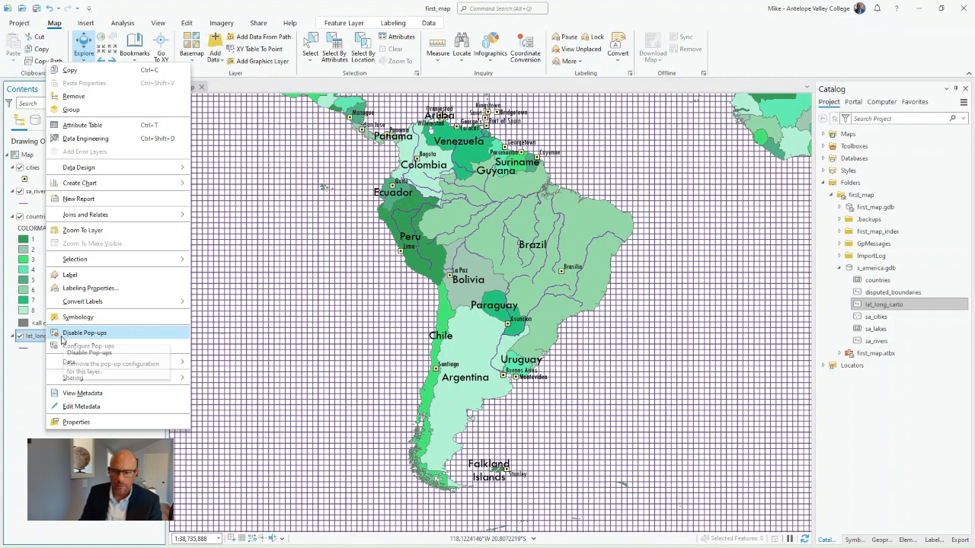
{"action": "left_click", "coordinate": [95, 424]}
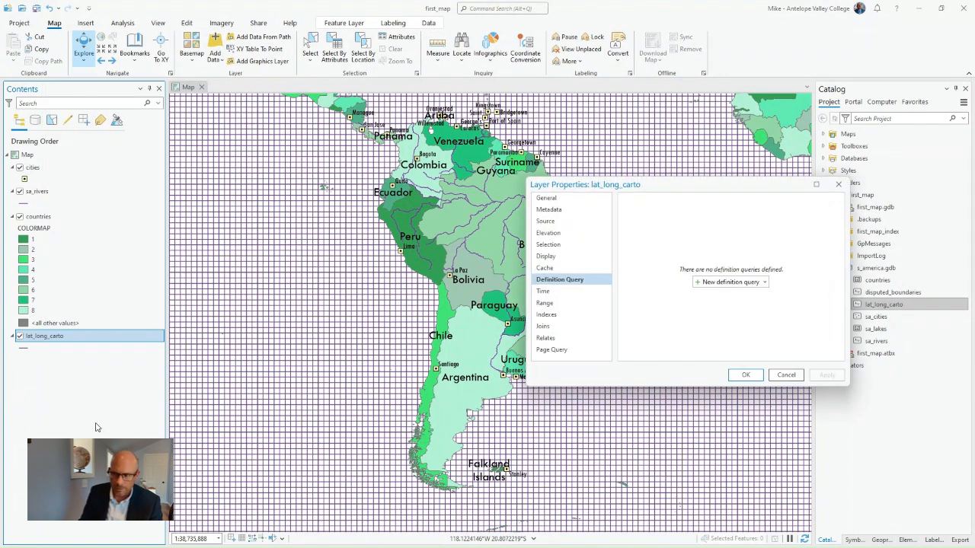
{"action": "left_click", "coordinate": [729, 282]}
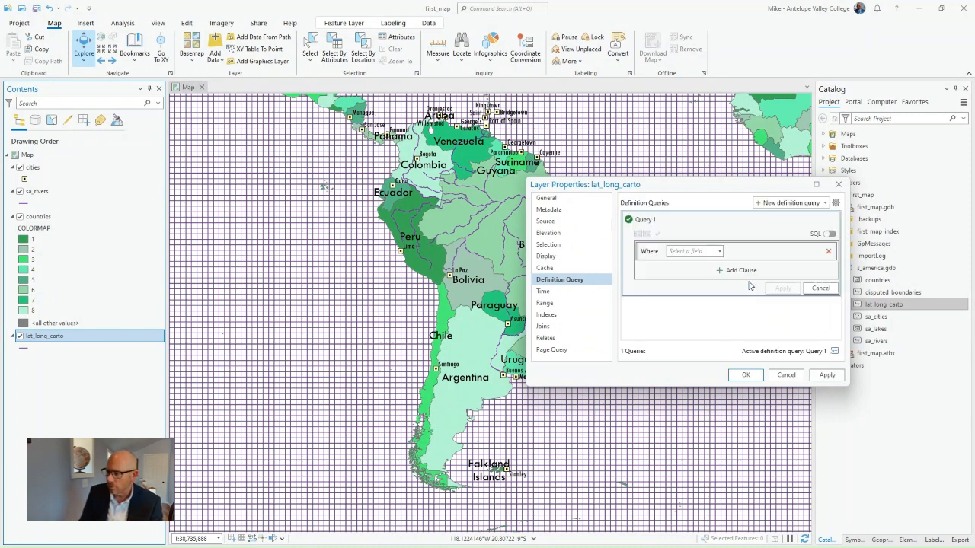
{"action": "left_click", "coordinate": [721, 253]}
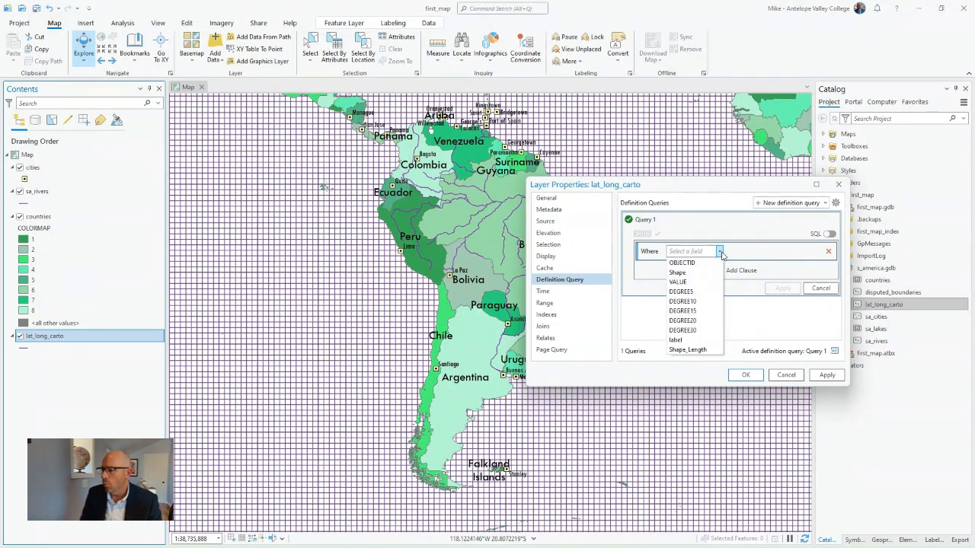
{"action": "left_click", "coordinate": [694, 311]}
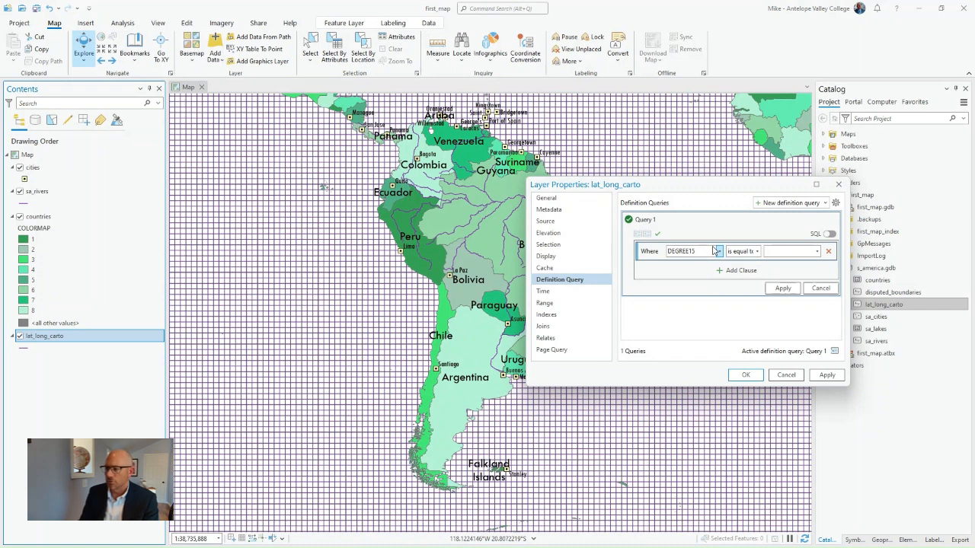
{"action": "left_click", "coordinate": [817, 251]}
{"action": "left_click", "coordinate": [783, 278]}
{"action": "left_click", "coordinate": [827, 375]}
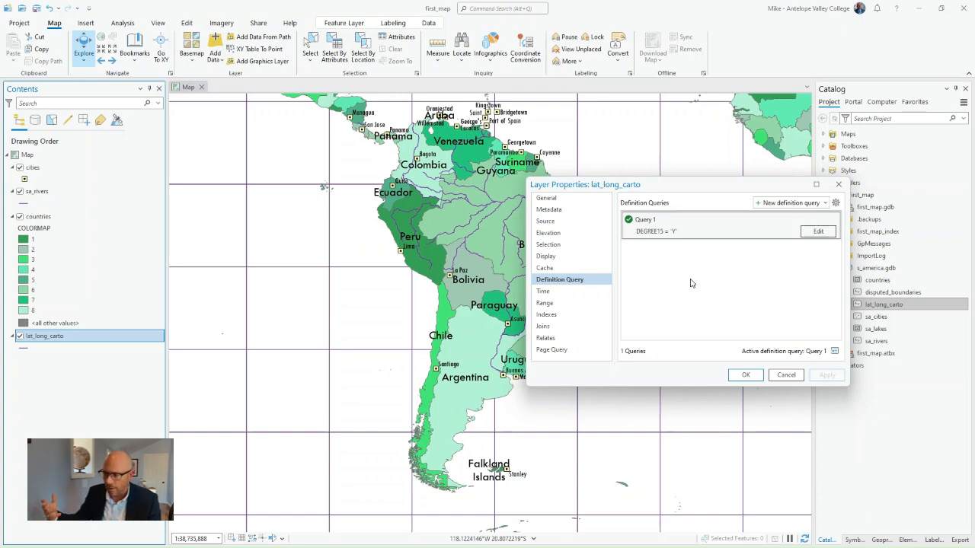
{"action": "left_click", "coordinate": [747, 376]}
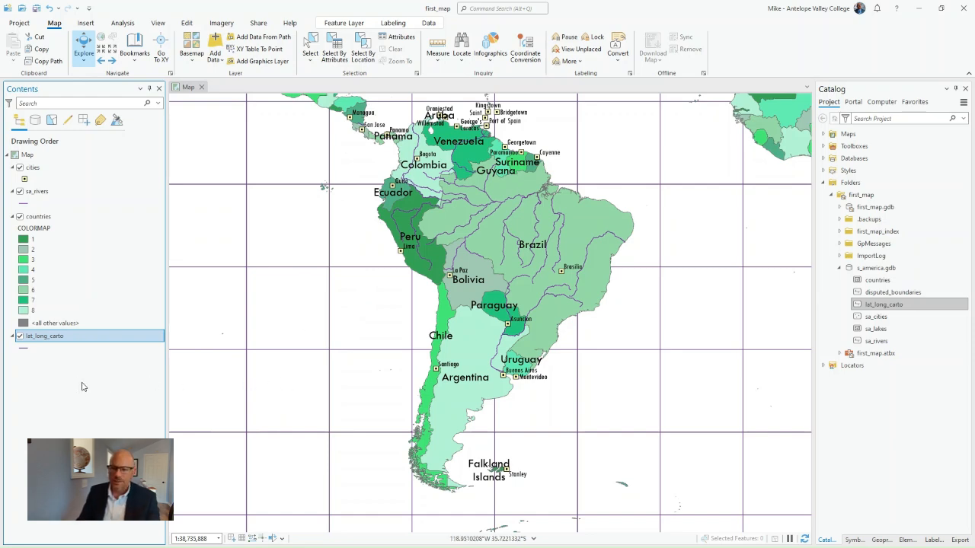
{"action": "right_click", "coordinate": [25, 154]}
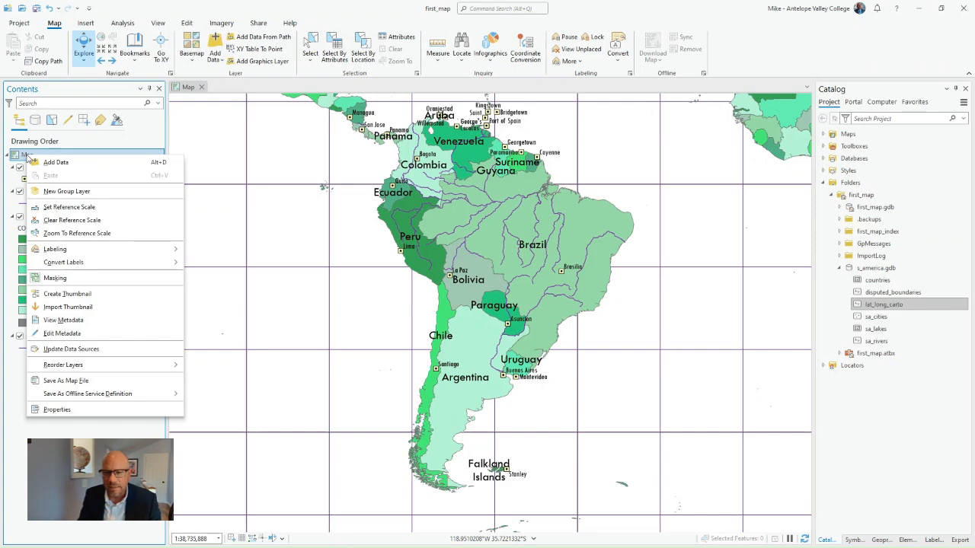
{"action": "left_click", "coordinate": [58, 409]}
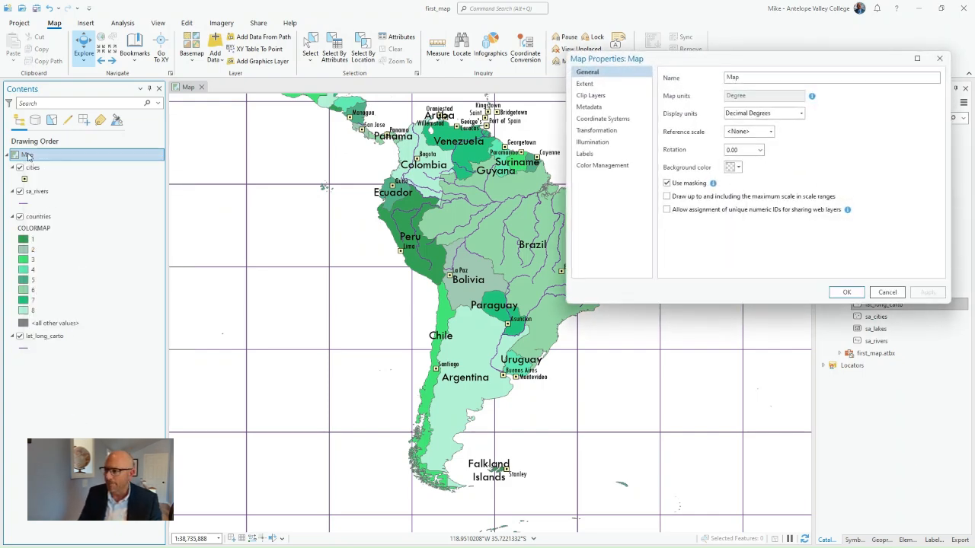
{"action": "left_click", "coordinate": [888, 293]}
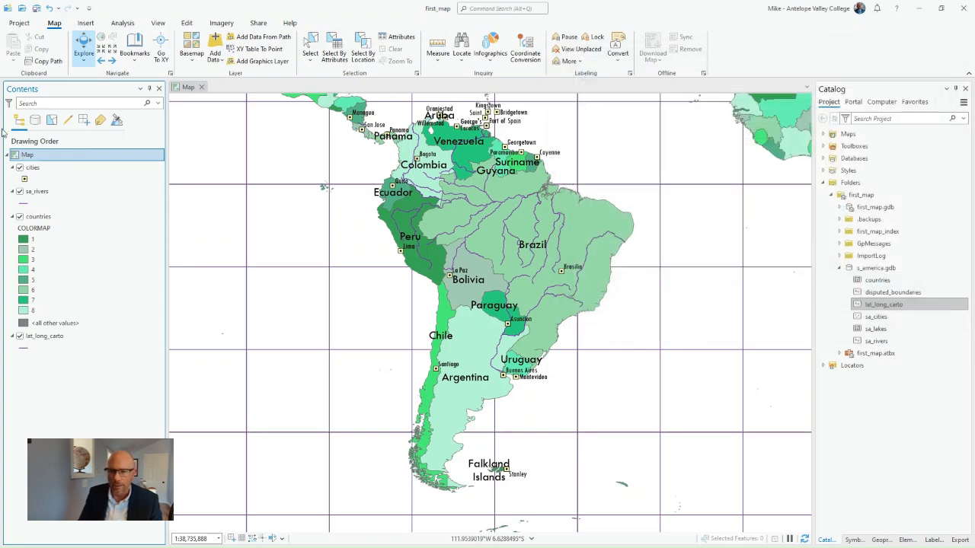
Rename the map as South America and set its background color to a muted light blue in the map properties
{"action": "right_click", "coordinate": [29, 157]}
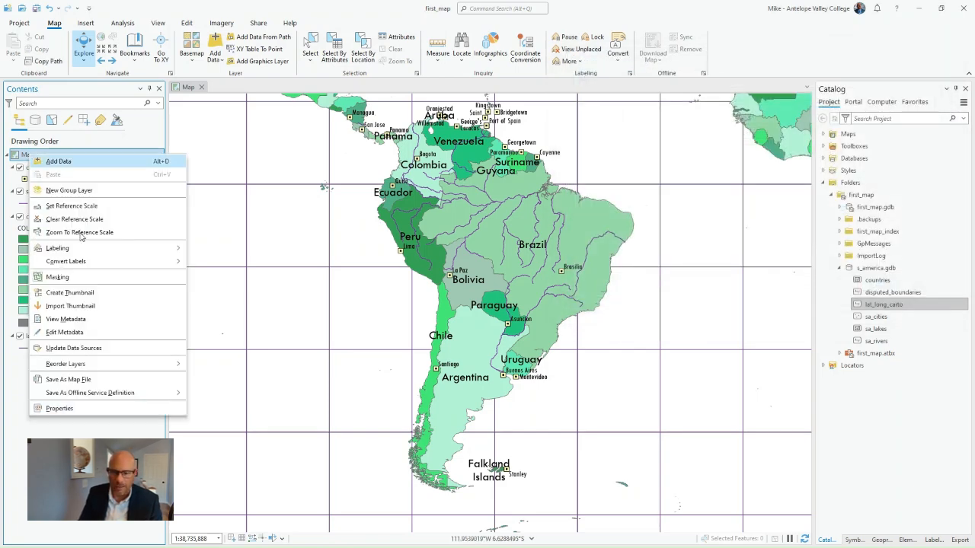
{"action": "left_click", "coordinate": [45, 409]}
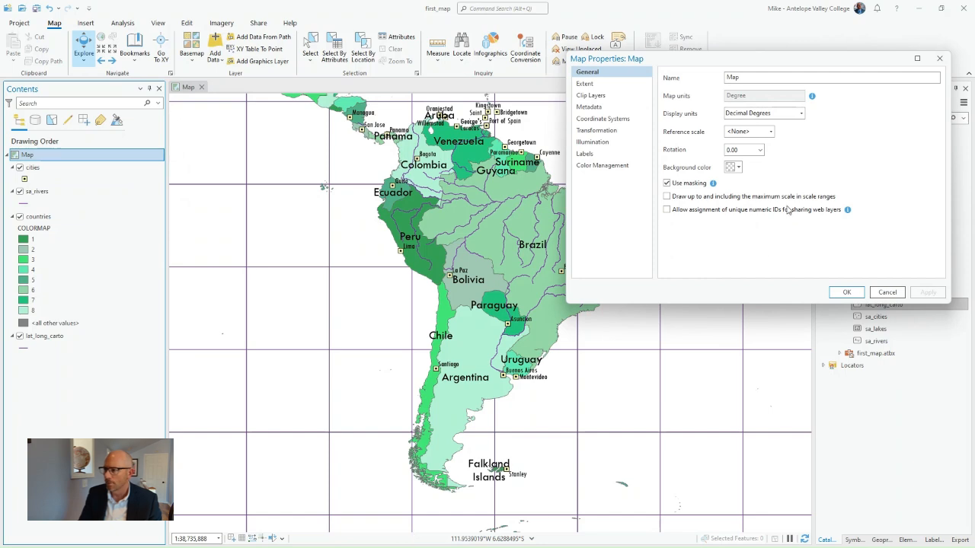
{"action": "left_click_drag", "start_coordinate": [748, 77], "coordinate": [730, 78]}
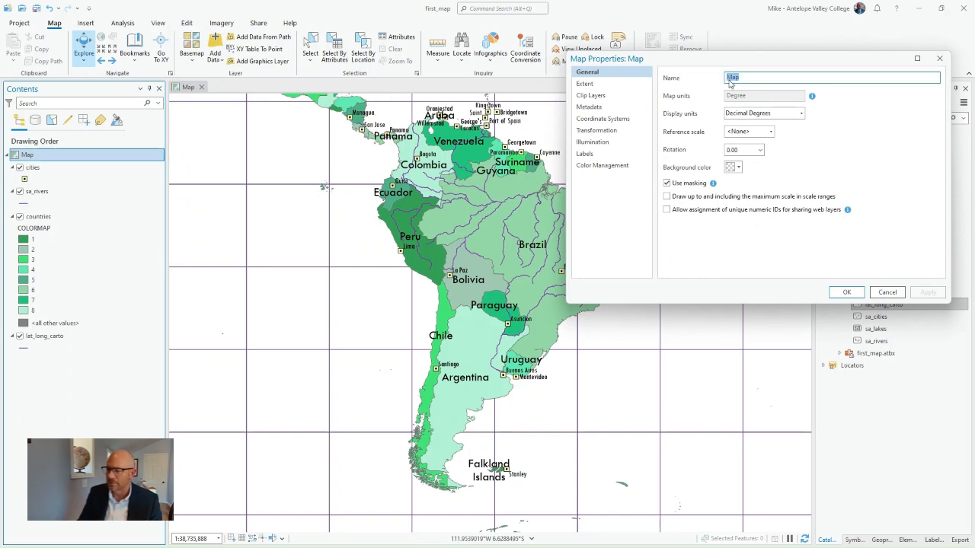
{"action": "type", "text": "South America"}
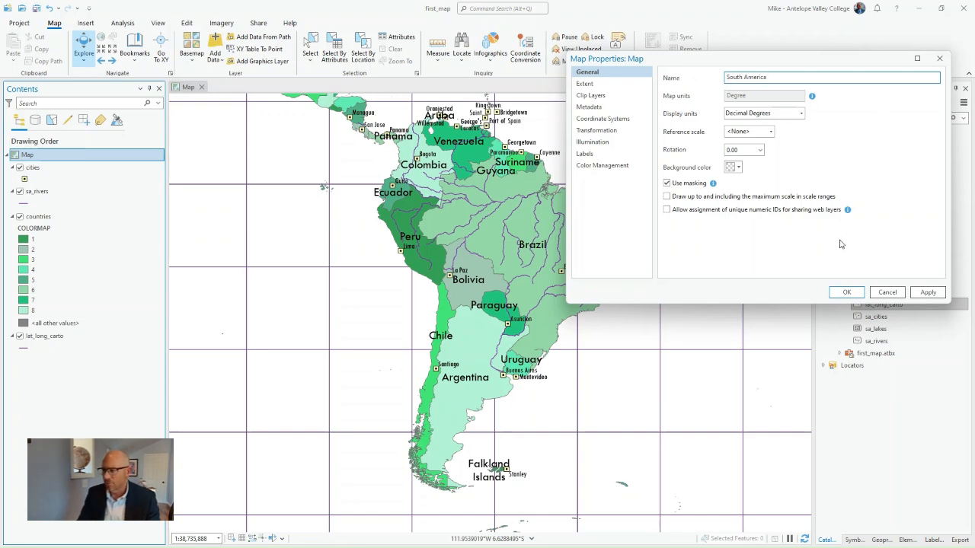
{"action": "left_click", "coordinate": [738, 167]}
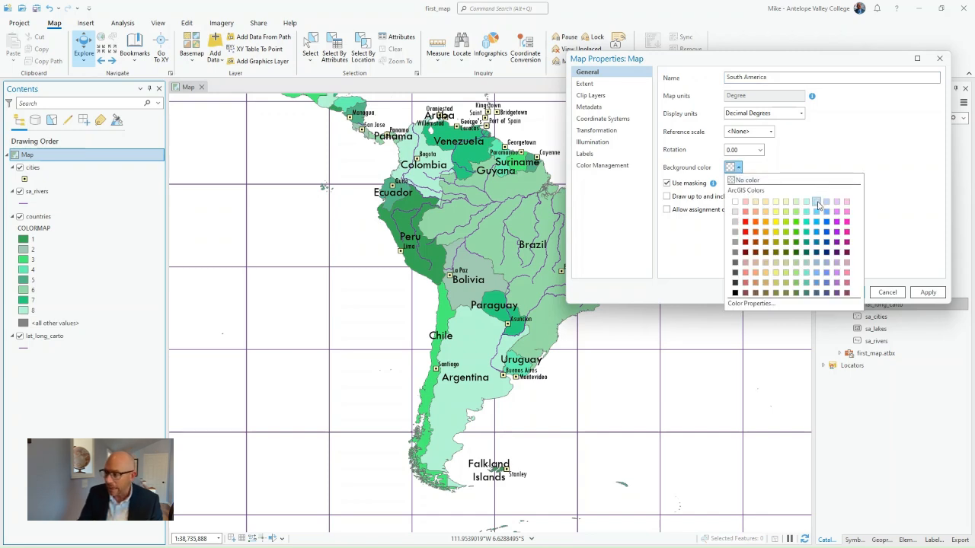
{"action": "left_click", "coordinate": [817, 266]}
{"action": "left_click", "coordinate": [928, 292]}
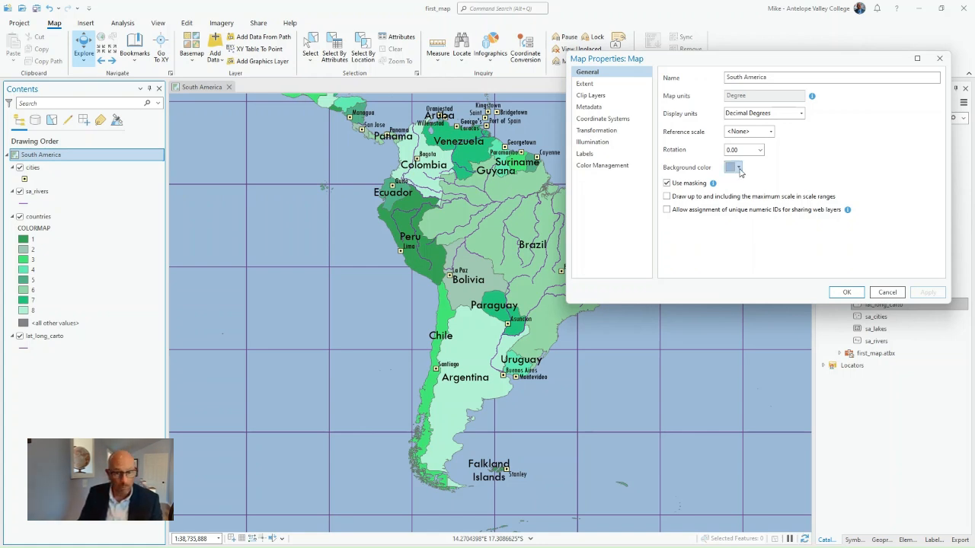
{"action": "left_click", "coordinate": [847, 293]}
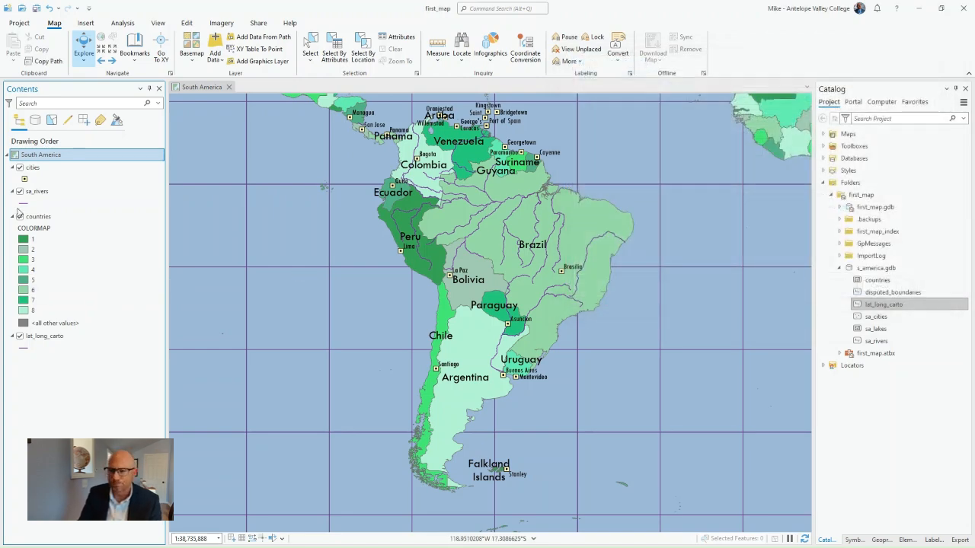
Recolor the lat_long_carto grid lines, trying white and settling on a medium blue, and save the project
{"action": "left_click", "coordinate": [22, 348]}
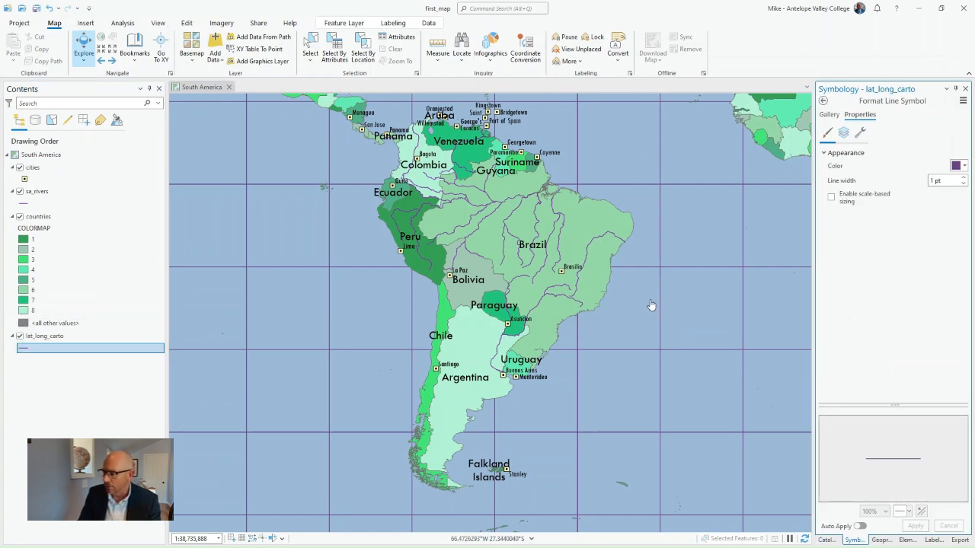
{"action": "left_click", "coordinate": [963, 166]}
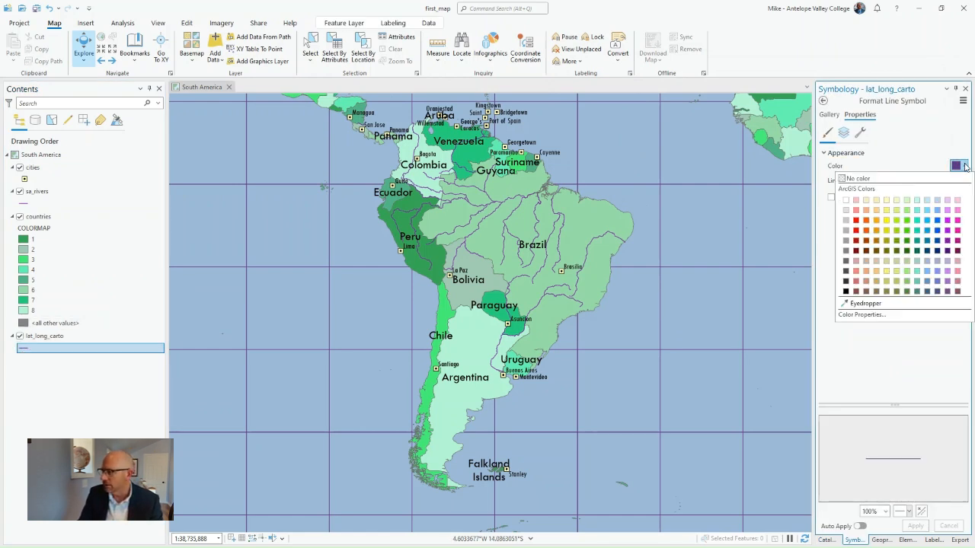
{"action": "left_click", "coordinate": [847, 203]}
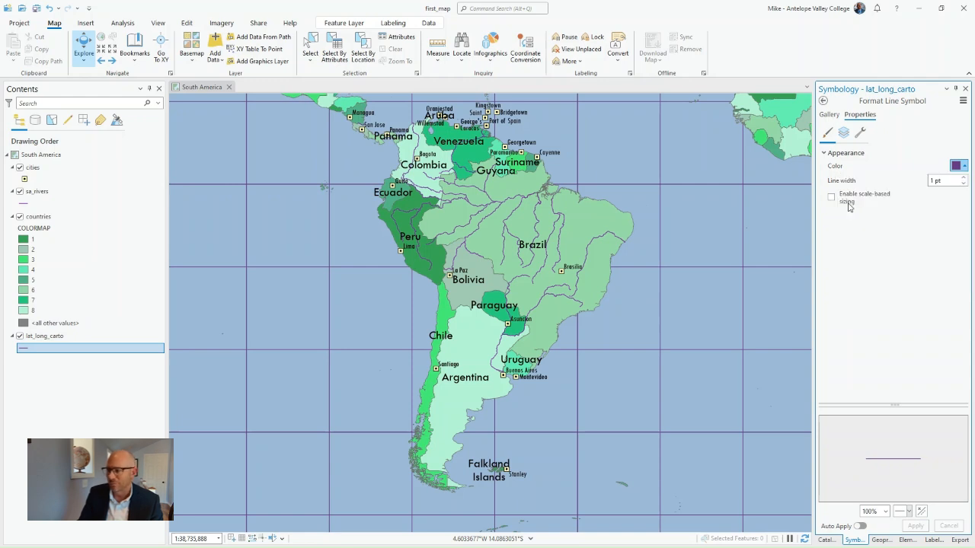
{"action": "left_click", "coordinate": [916, 525]}
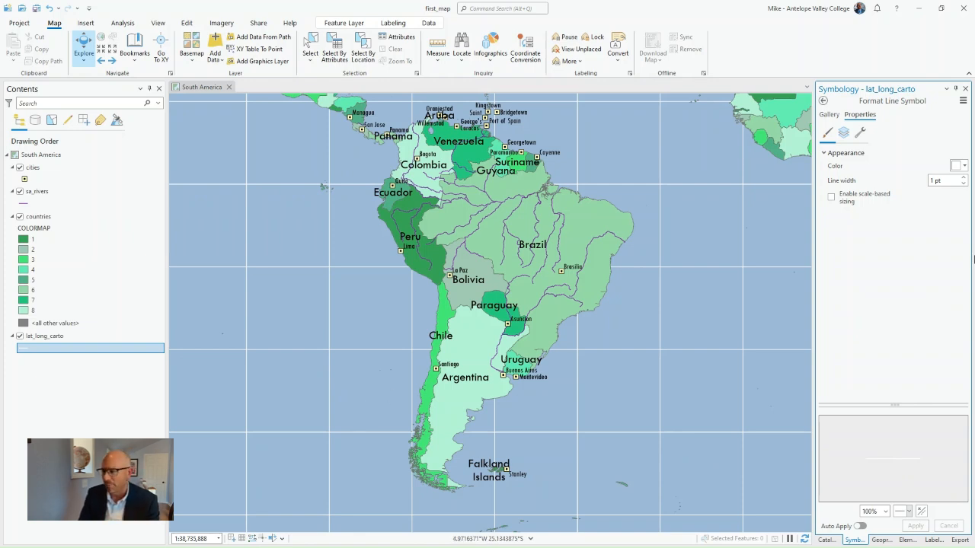
{"action": "left_click", "coordinate": [965, 166]}
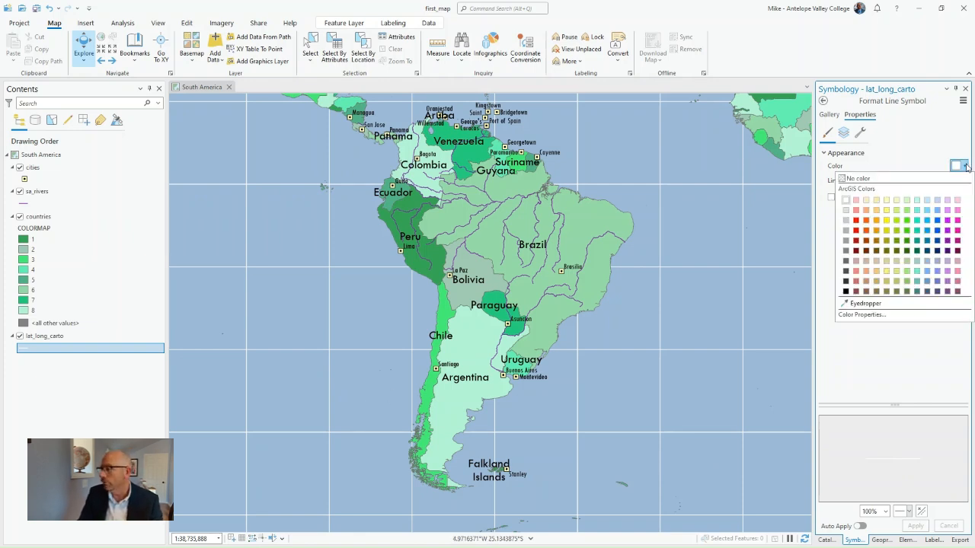
{"action": "left_click", "coordinate": [940, 286]}
{"action": "left_click", "coordinate": [916, 526]}
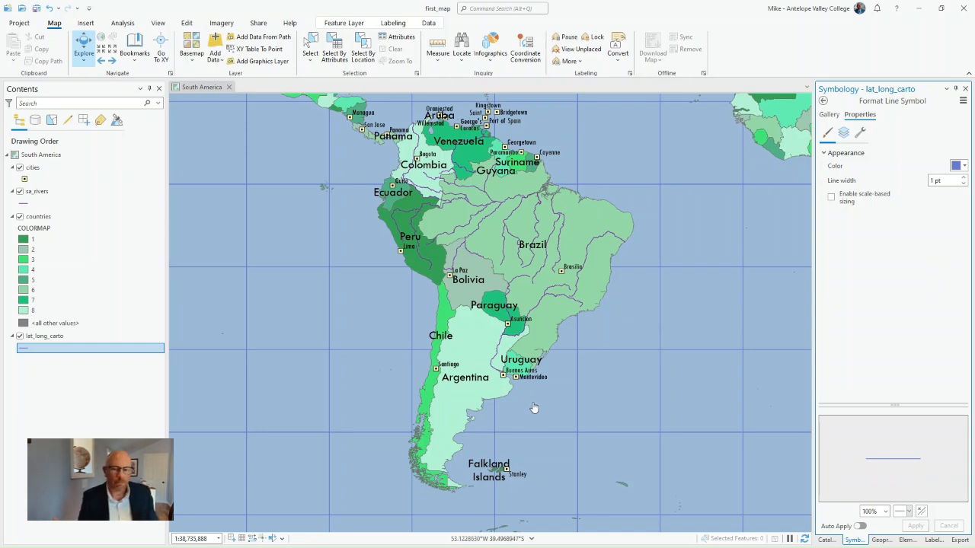
{"action": "left_click", "coordinate": [35, 7]}
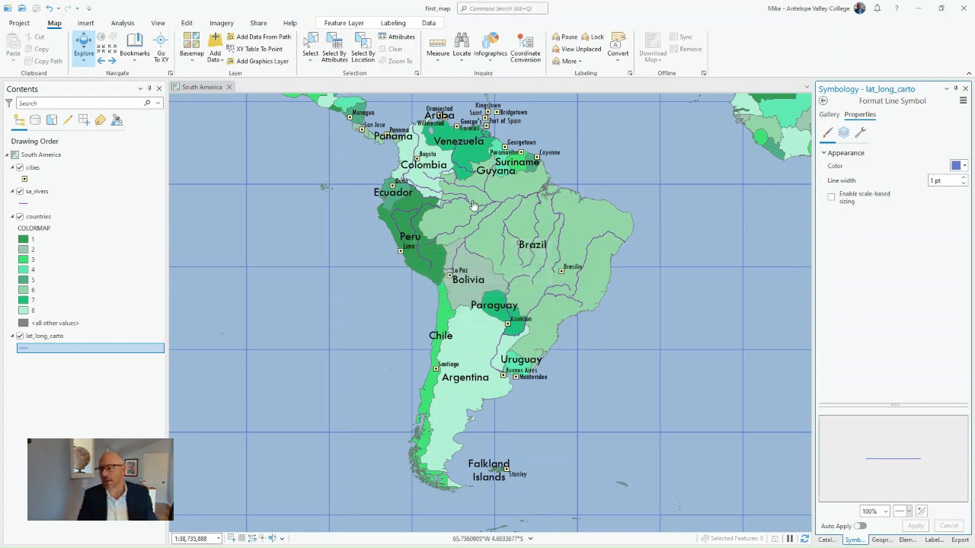
Recolor the sa_rivers lines with a muted light blue matching the ocean background and save the project
{"action": "left_click", "coordinate": [27, 203]}
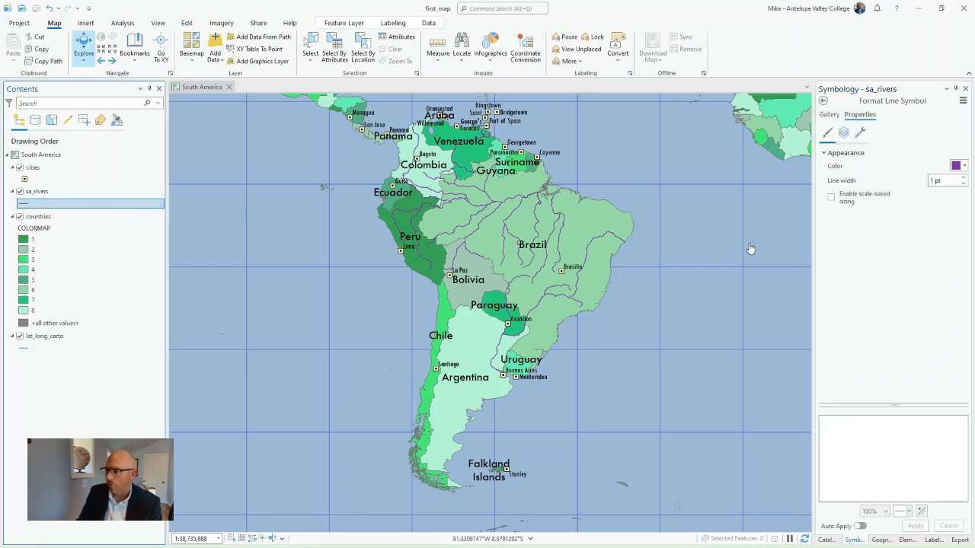
{"action": "left_click", "coordinate": [964, 167]}
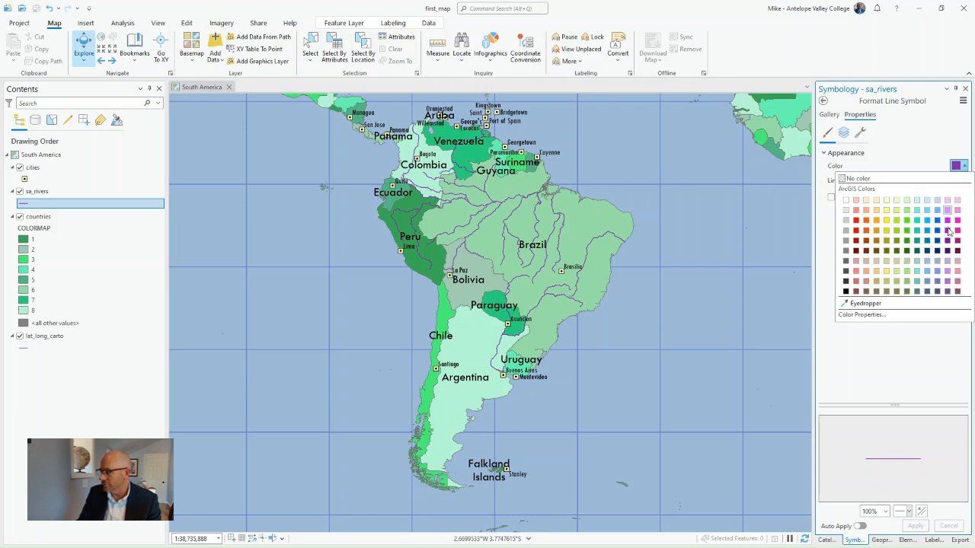
{"action": "left_click", "coordinate": [929, 262]}
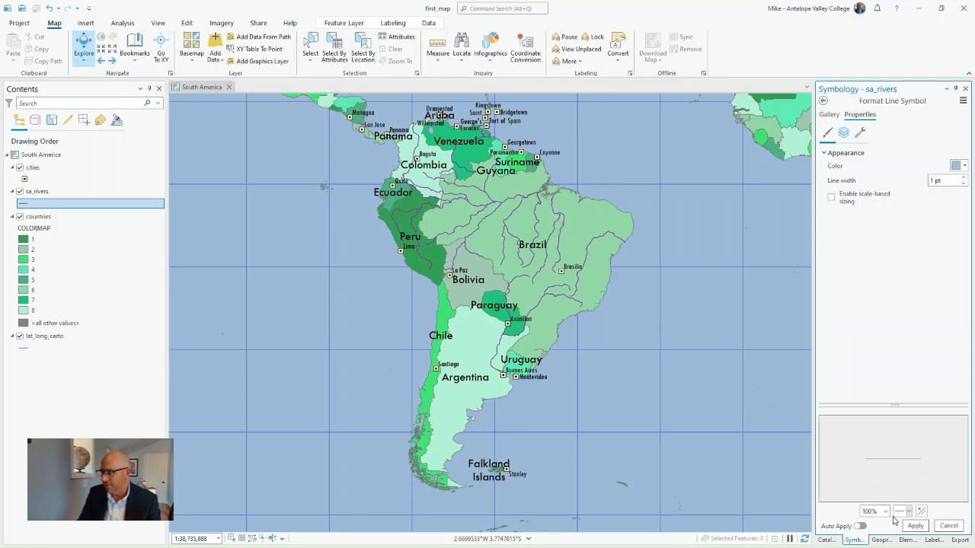
{"action": "left_click", "coordinate": [915, 526]}
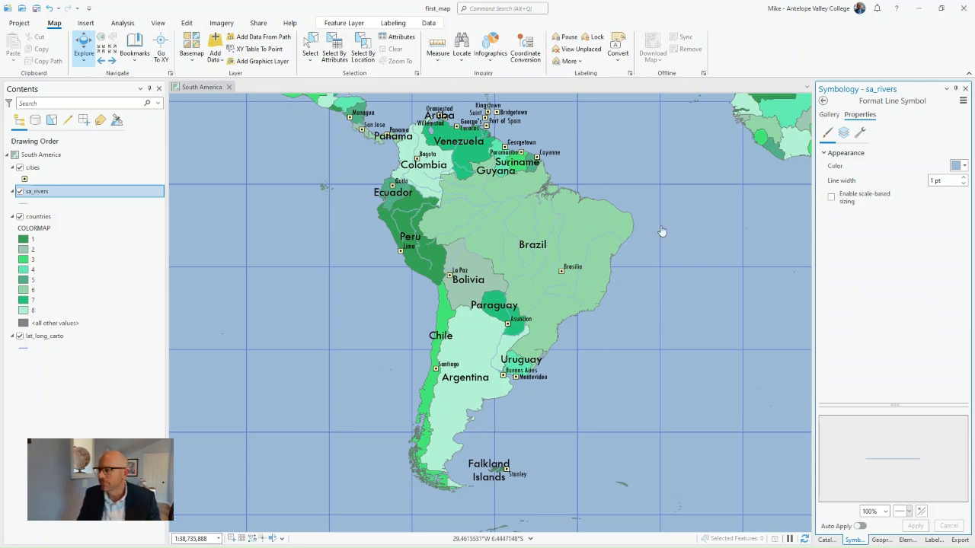
{"action": "left_click", "coordinate": [36, 8]}
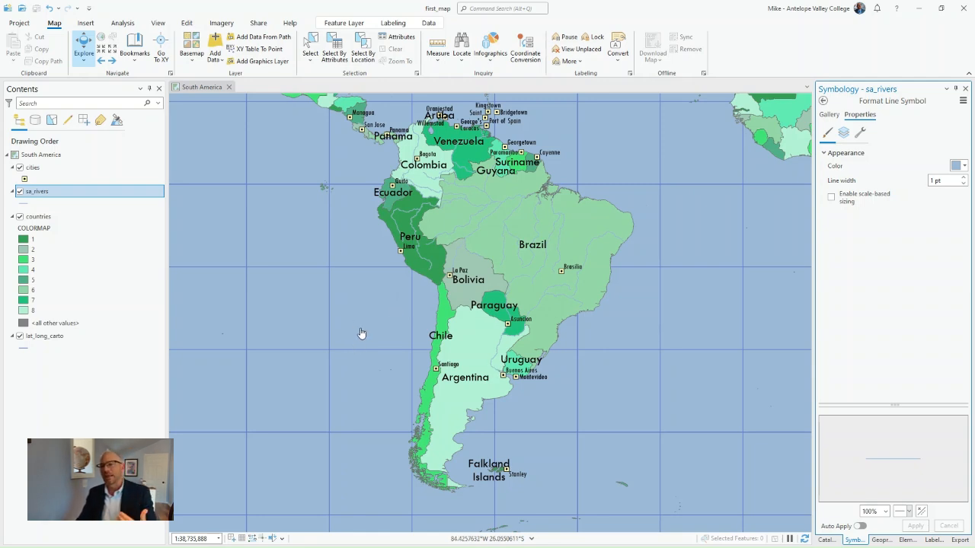
Create a new ANSI portrait layout in Letter size, 8.5" x 11"
{"action": "left_click", "coordinate": [80, 23]}
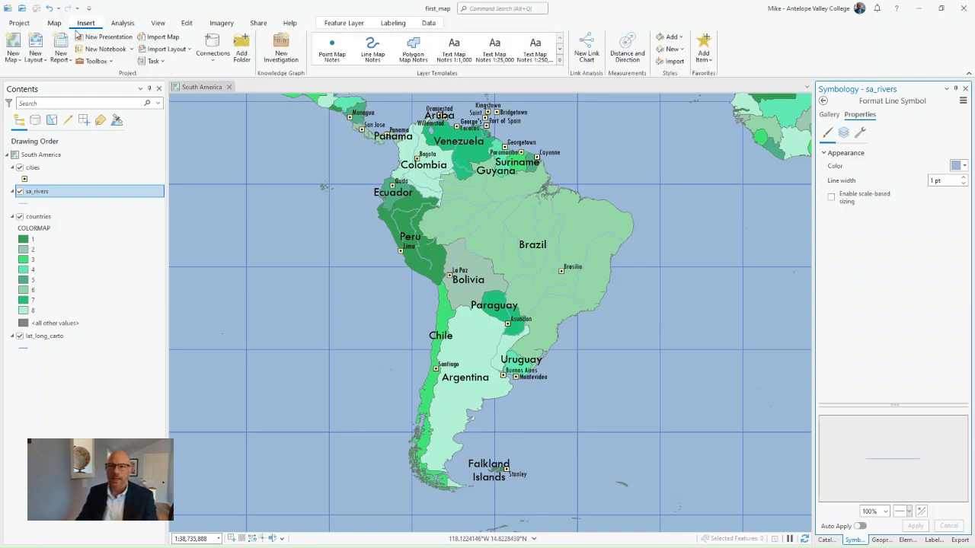
{"action": "left_click", "coordinate": [34, 47]}
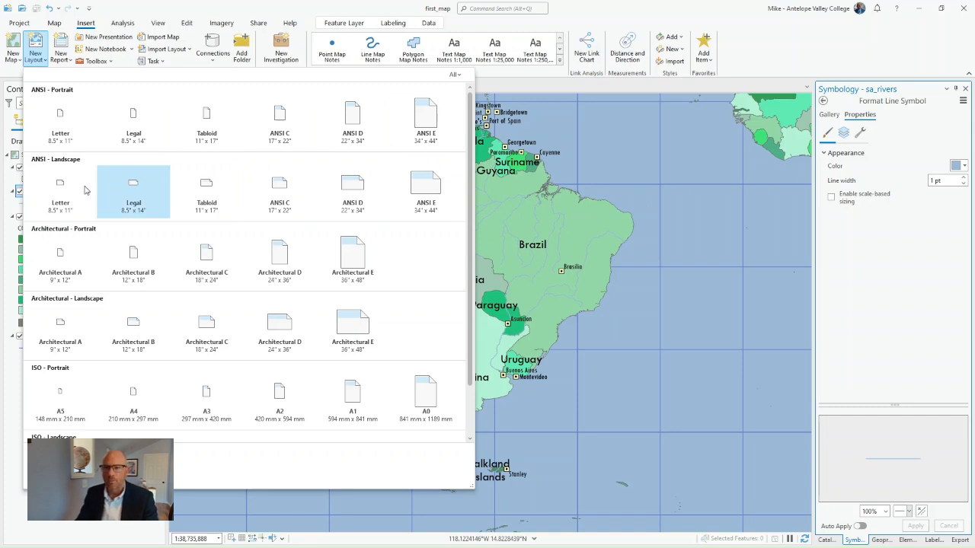
{"action": "left_click", "coordinate": [65, 128]}
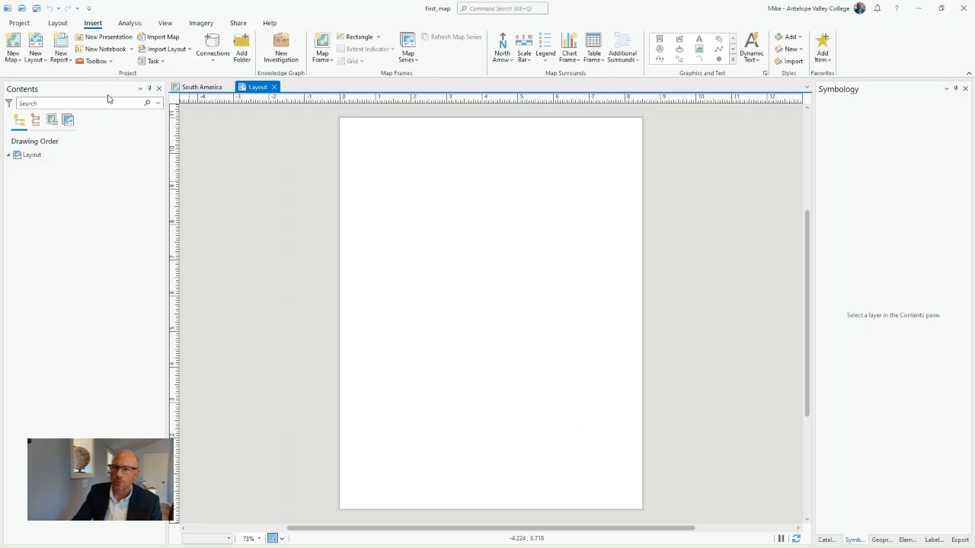
Add a map frame of the South America map at its current extent, filling the page with a thin, even margin
{"action": "left_click", "coordinate": [322, 53]}
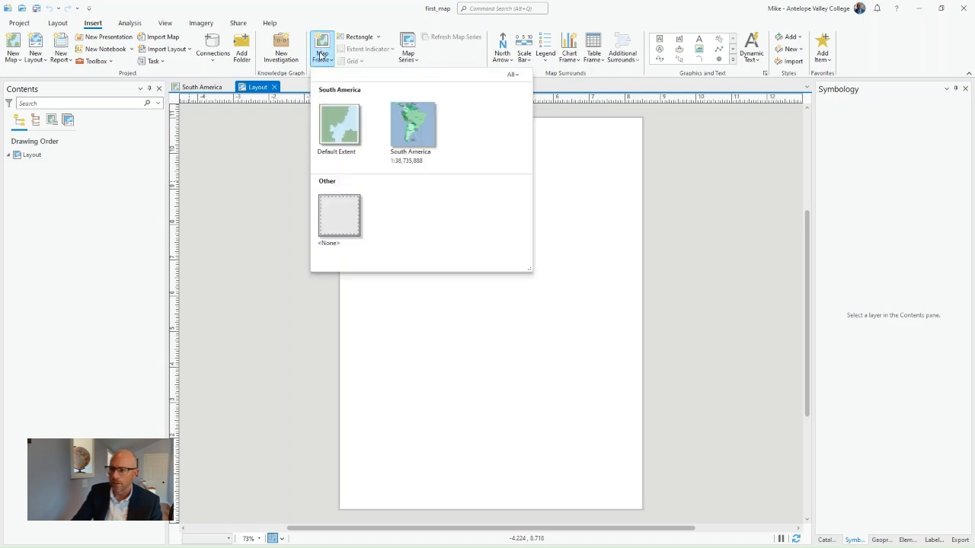
{"action": "left_click", "coordinate": [410, 125]}
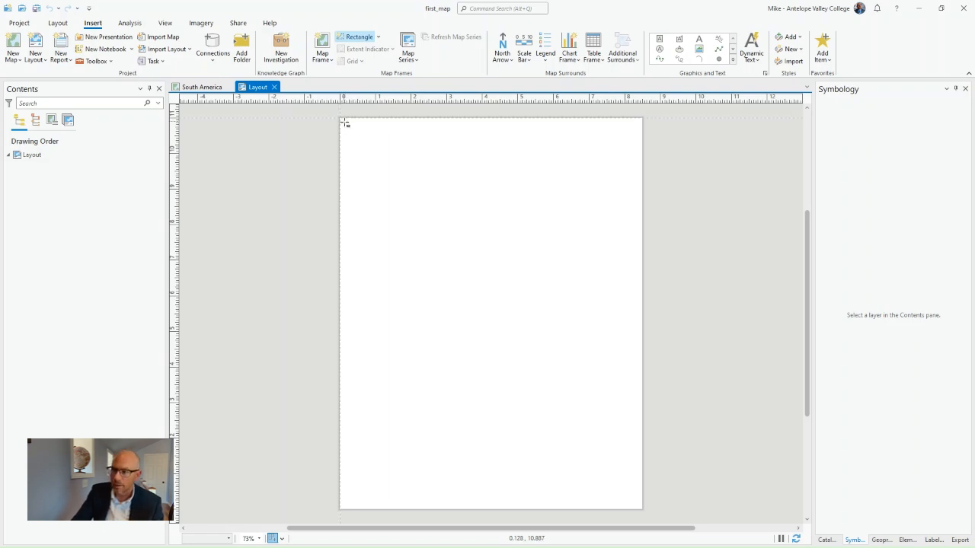
{"action": "mouse_move", "coordinate": [345, 122]}
{"action": "left_mouse_down"}
{"action": "mouse_move", "coordinate": [577, 454]}
{"action": "mouse_move", "coordinate": [609, 494]}
{"action": "mouse_move", "coordinate": [640, 507]}
{"action": "left_mouse_up"}
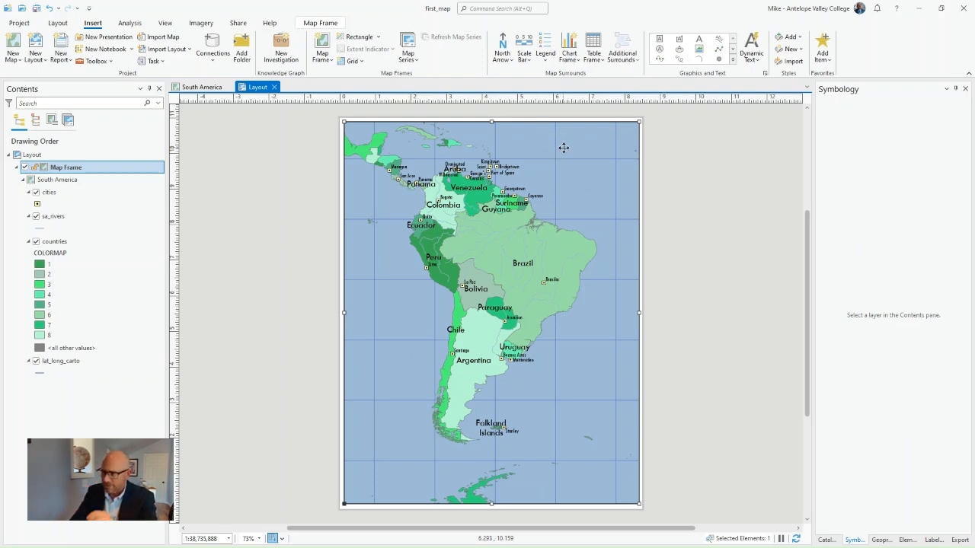
{"action": "mouse_move", "coordinate": [563, 148]}
{"action": "left_mouse_down"}
{"action": "mouse_move", "coordinate": [570, 167]}
{"action": "mouse_move", "coordinate": [541, 157]}
{"action": "mouse_move", "coordinate": [563, 147]}
{"action": "left_mouse_up"}
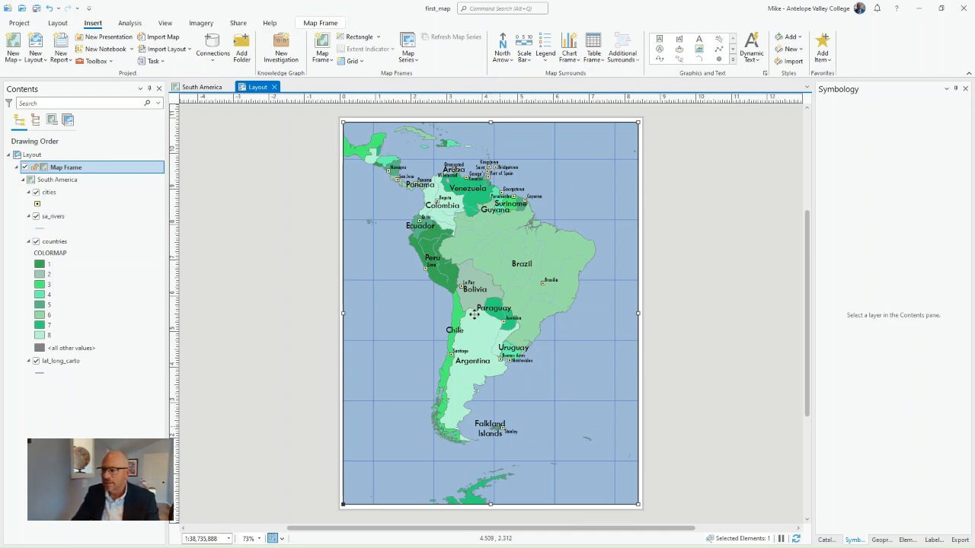
Activate the map frame, zoom its map in so South America fills the frame, close the activation and save the project
{"action": "right_click", "coordinate": [542, 171]}
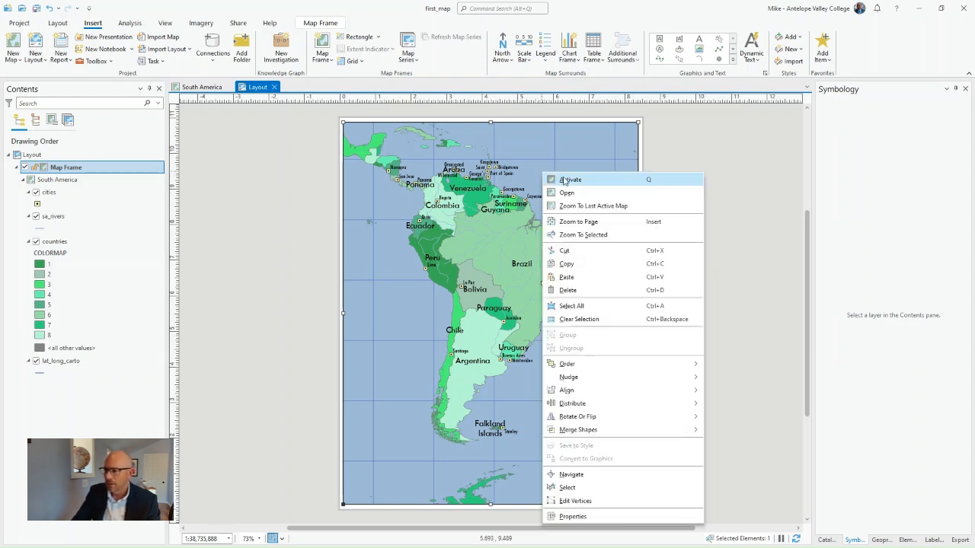
{"action": "left_click", "coordinate": [564, 180]}
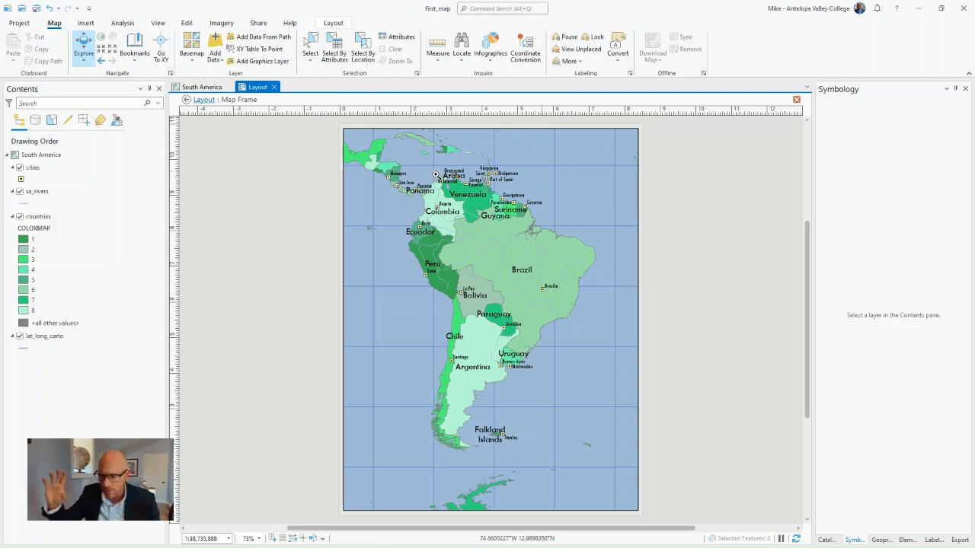
{"action": "left_click_drag", "start_coordinate": [407, 169], "coordinate": [604, 468]}
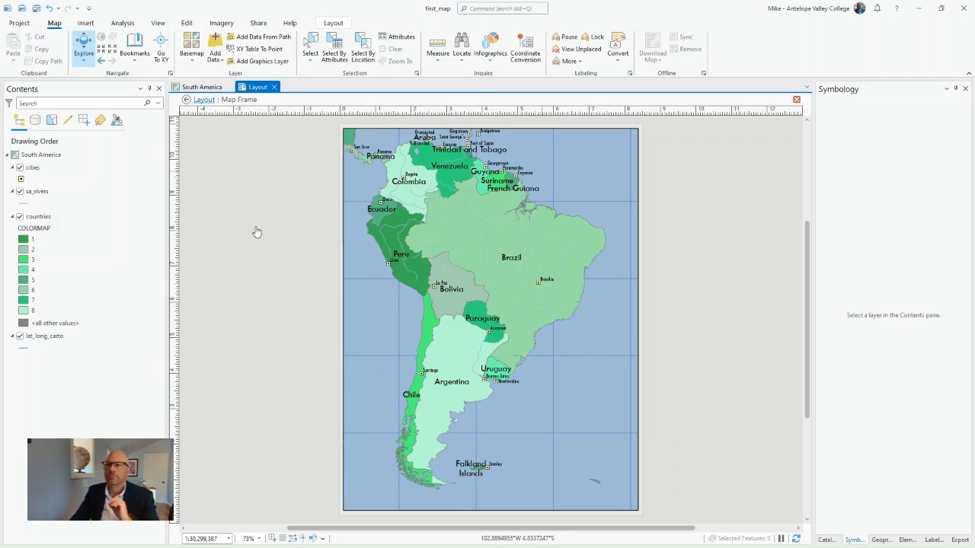
{"action": "right_click", "coordinate": [375, 191]}
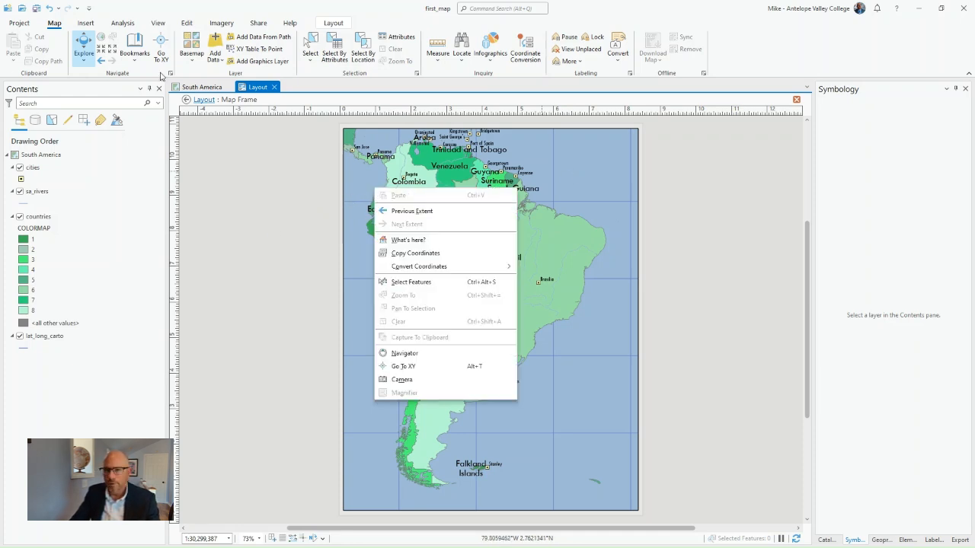
{"action": "left_click", "coordinate": [325, 23]}
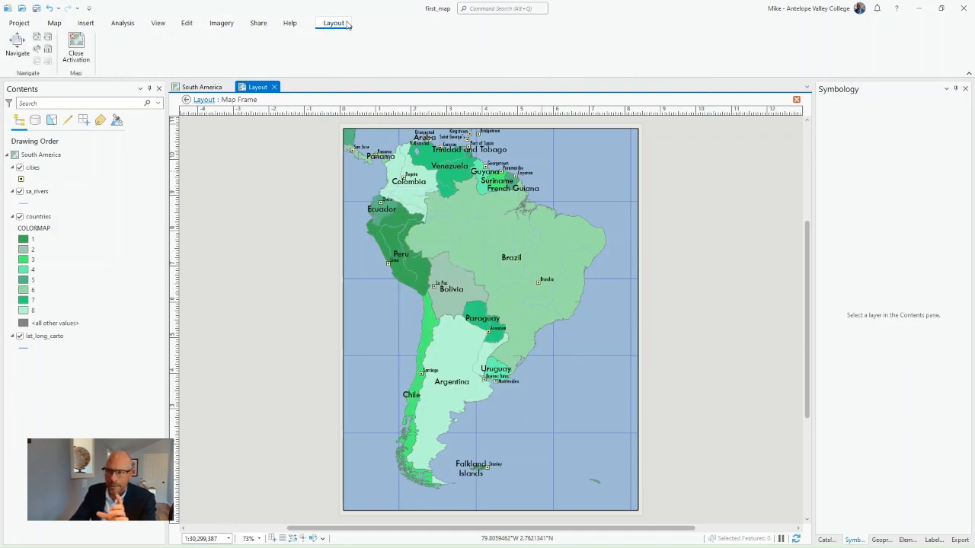
{"action": "left_click", "coordinate": [78, 47]}
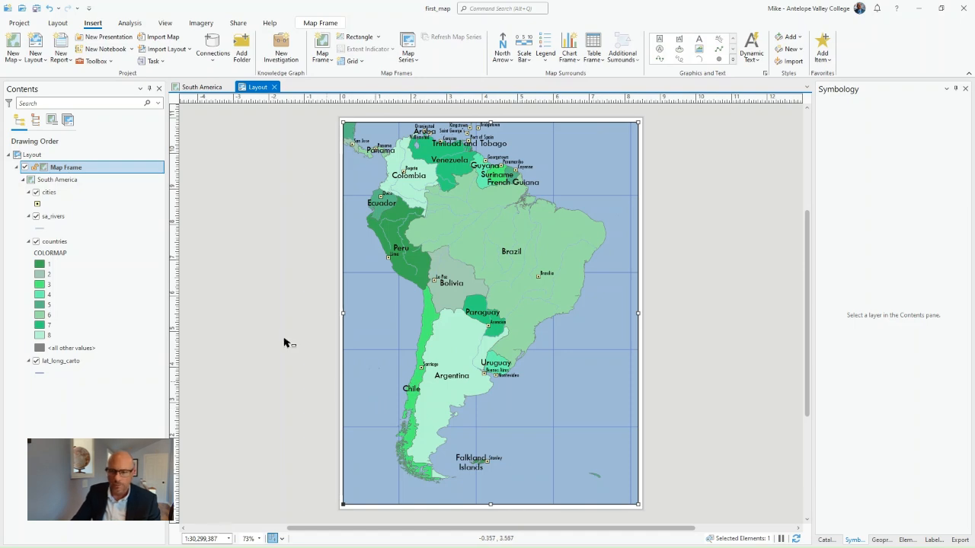
{"action": "left_click", "coordinate": [37, 9]}
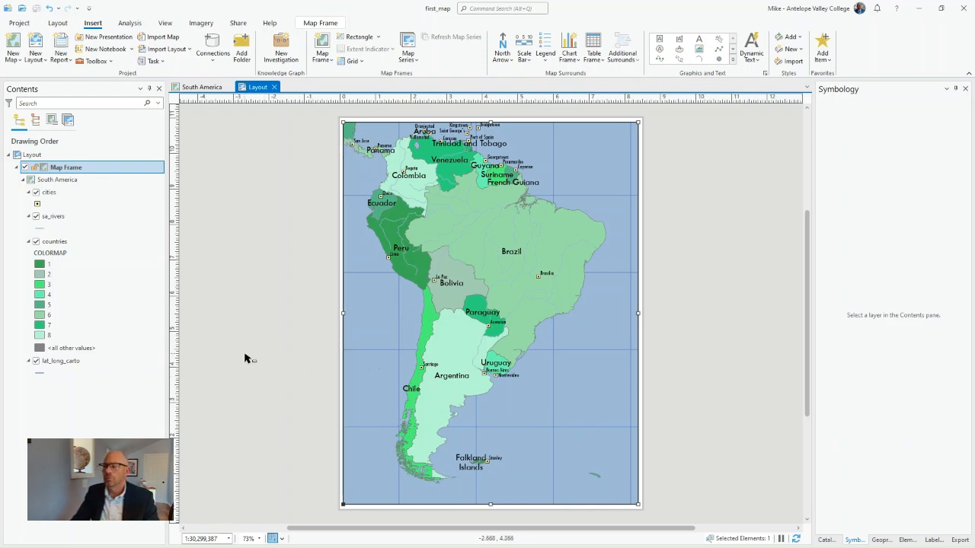
{"action": "left_click", "coordinate": [732, 61]}
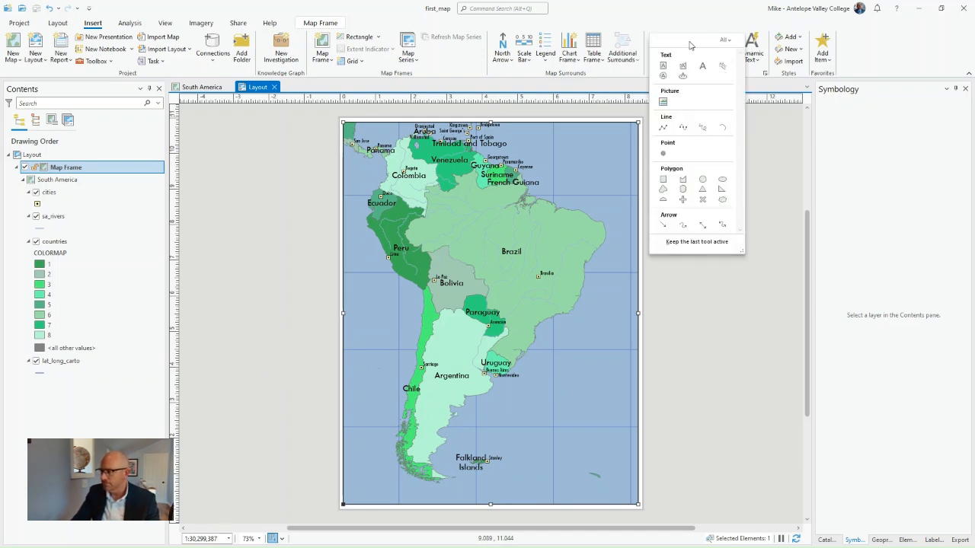
{"action": "left_click", "coordinate": [672, 22]}
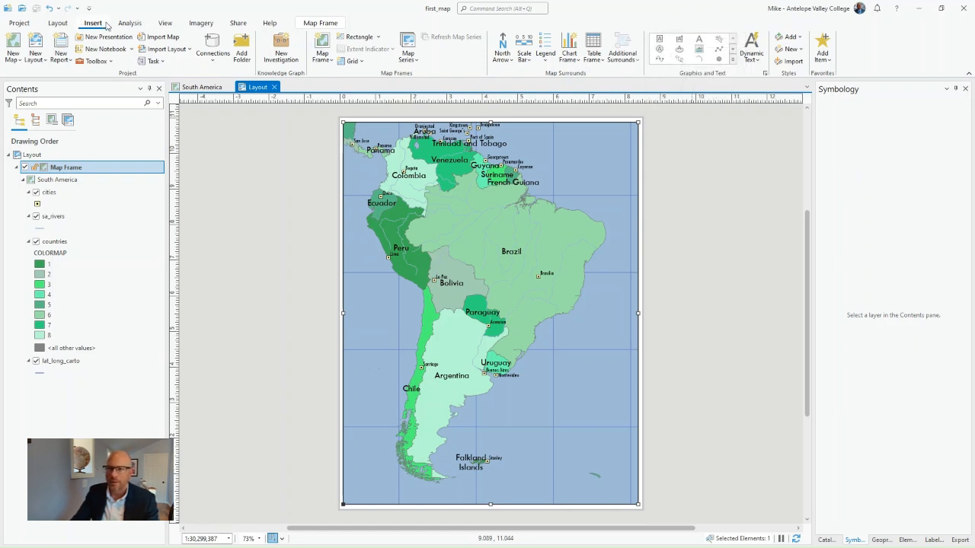
Draw a rectangle about 2.6 by 2.2 inches in the ocean southeast of Uruguay, above the small island near the page's lower edge
{"action": "left_click", "coordinate": [733, 59]}
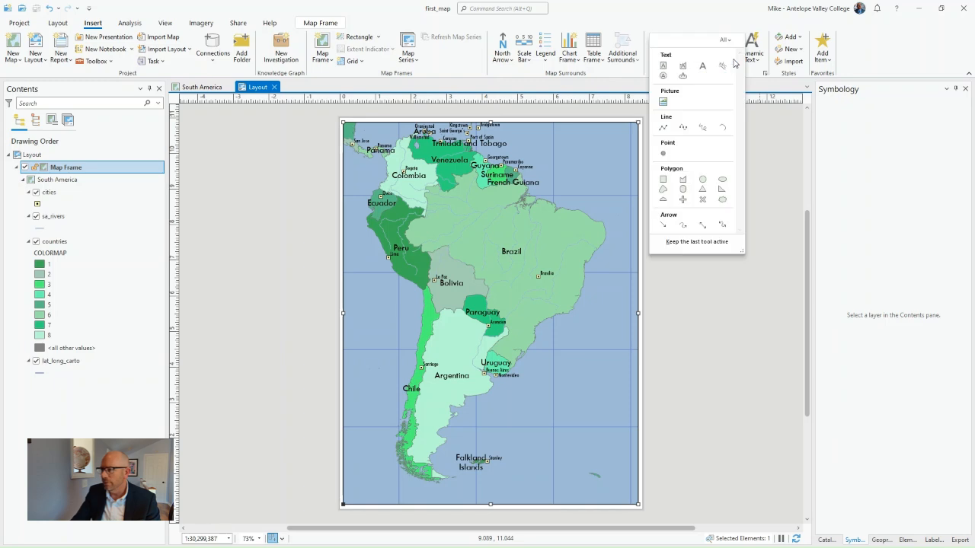
{"action": "left_click", "coordinate": [664, 180]}
{"action": "left_click_drag", "start_coordinate": [528, 378], "coordinate": [623, 459]}
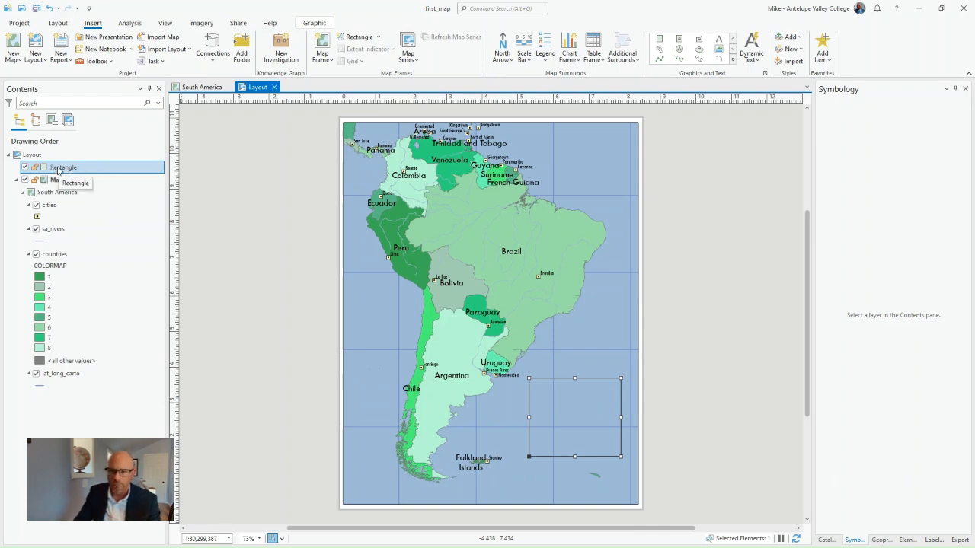
Fill the layout rectangle with white, apply the symbol change and deselect the rectangle
{"action": "right_click", "coordinate": [59, 170]}
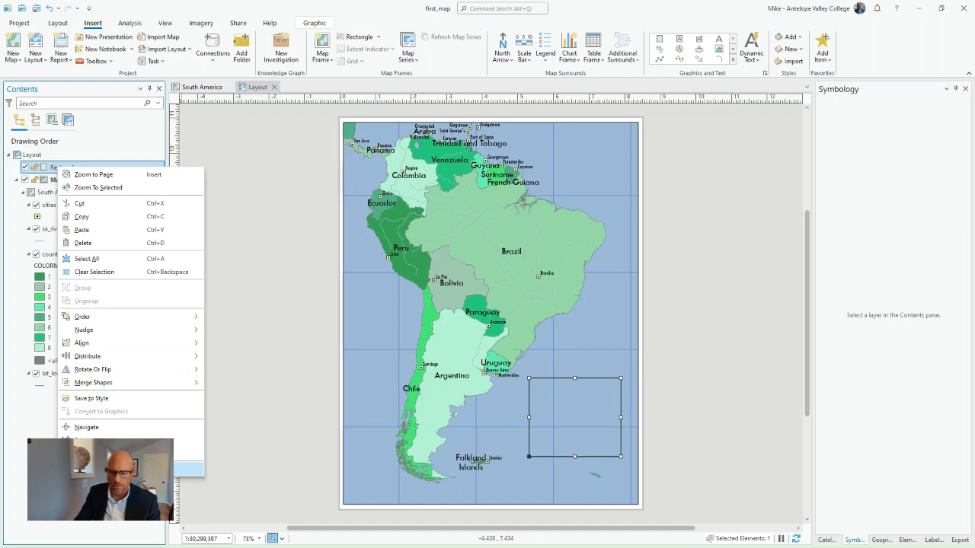
{"action": "left_click", "coordinate": [189, 468]}
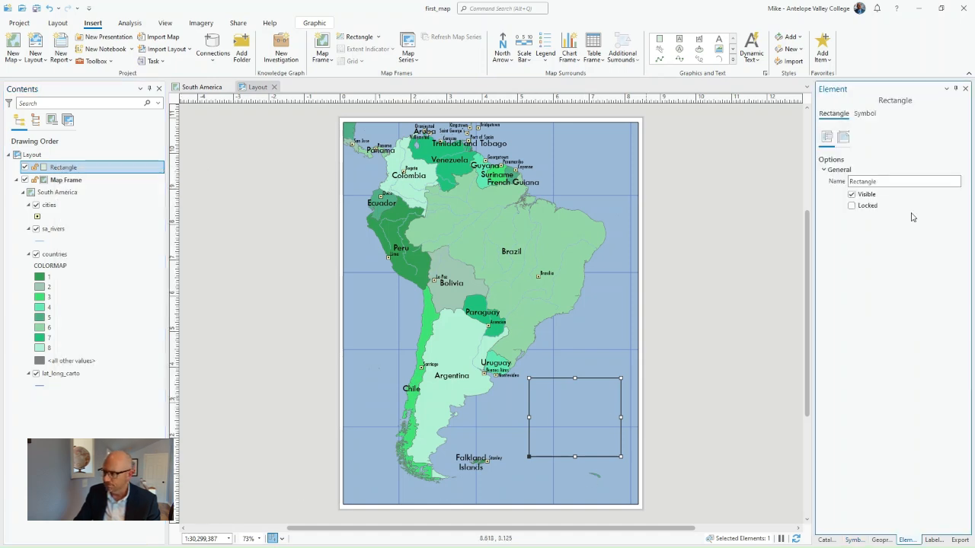
{"action": "left_click", "coordinate": [872, 115]}
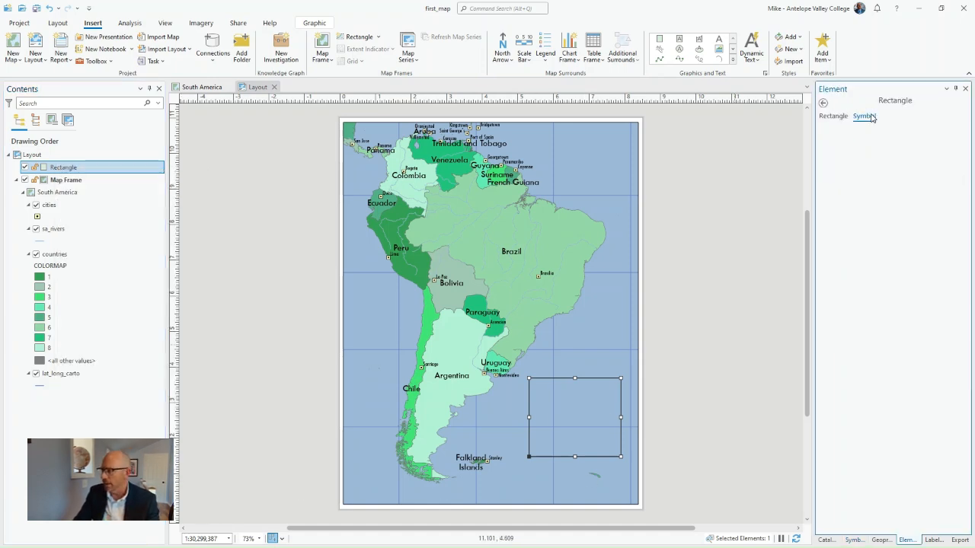
{"action": "left_click", "coordinate": [964, 169]}
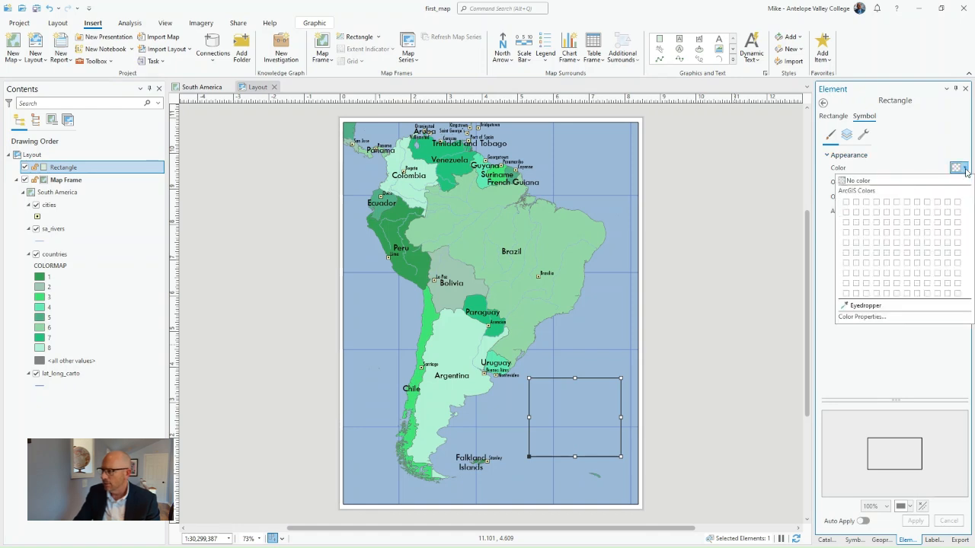
{"action": "left_click", "coordinate": [847, 206]}
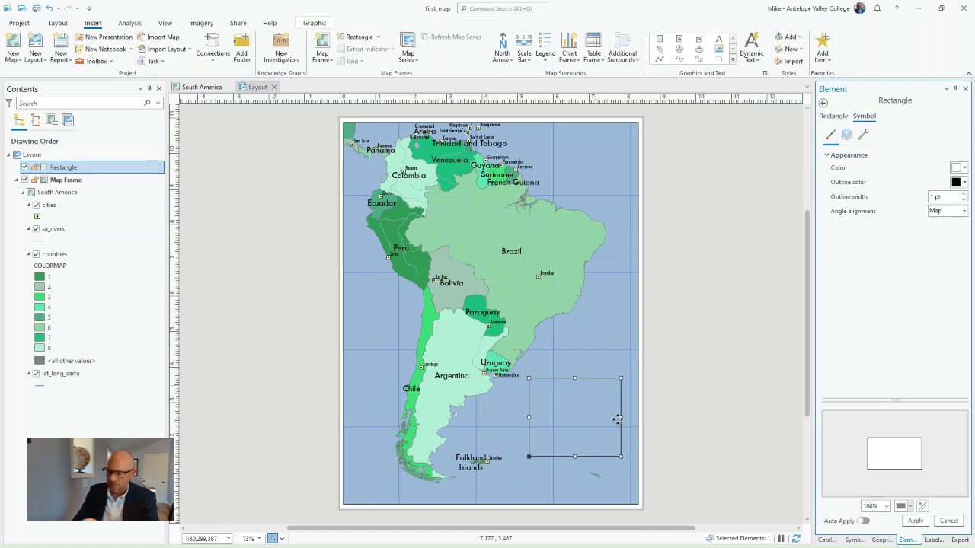
{"action": "left_click", "coordinate": [915, 521]}
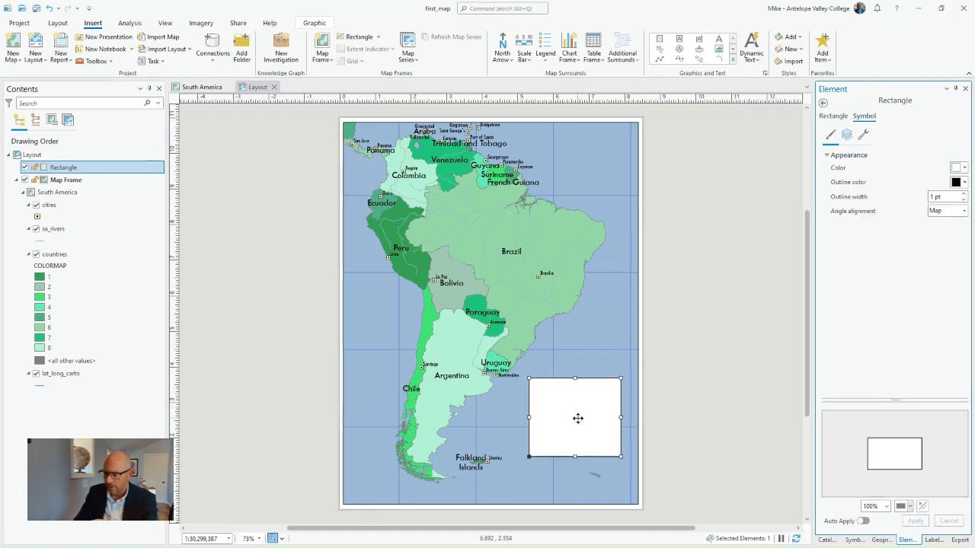
{"action": "left_click", "coordinate": [719, 380]}
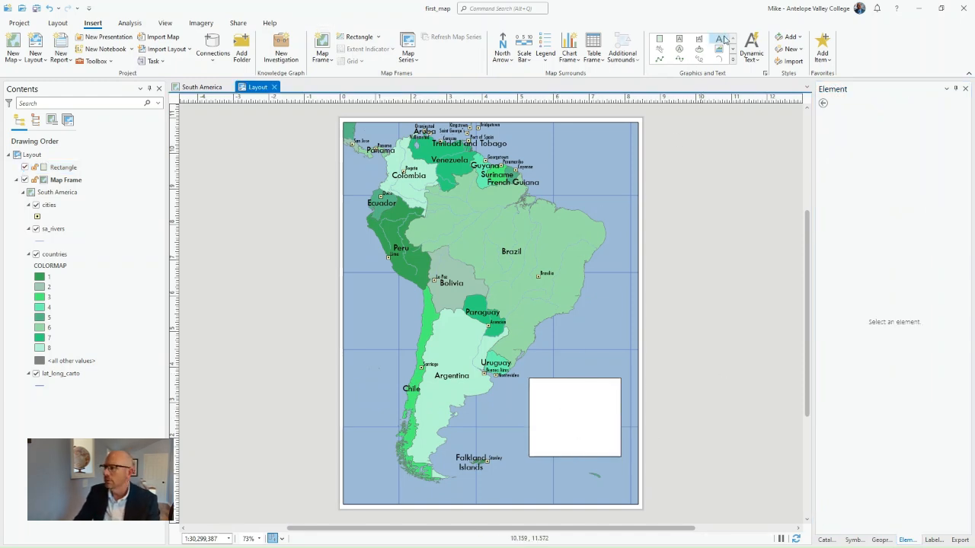
Add a straight text element reading "South America" near the upper left inside the white rectangle
{"action": "left_click", "coordinate": [719, 43]}
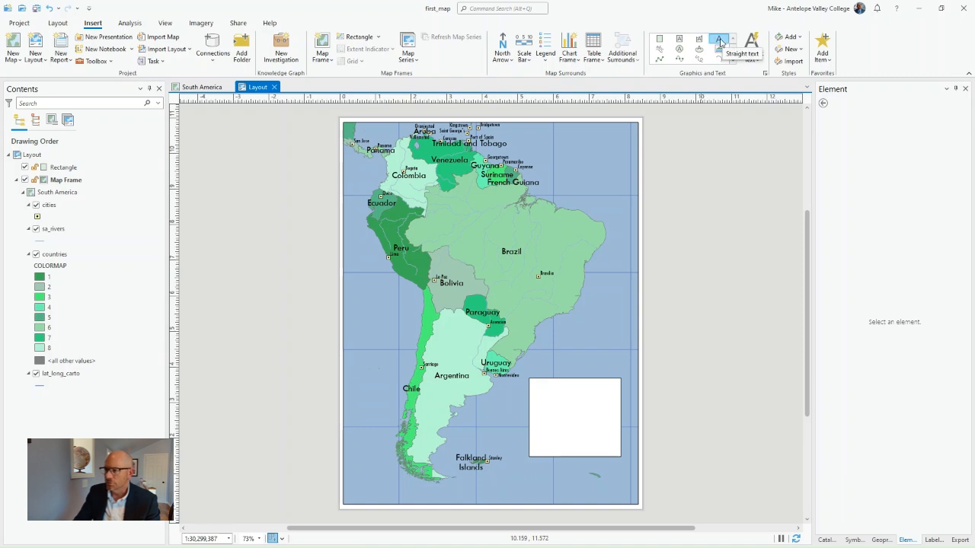
{"action": "left_click", "coordinate": [549, 401]}
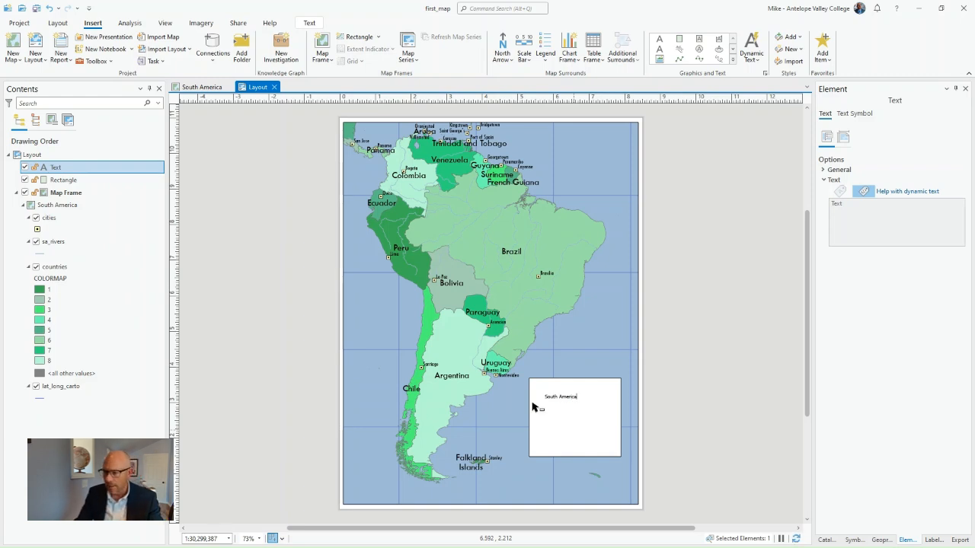
{"action": "key", "text": "Return"}
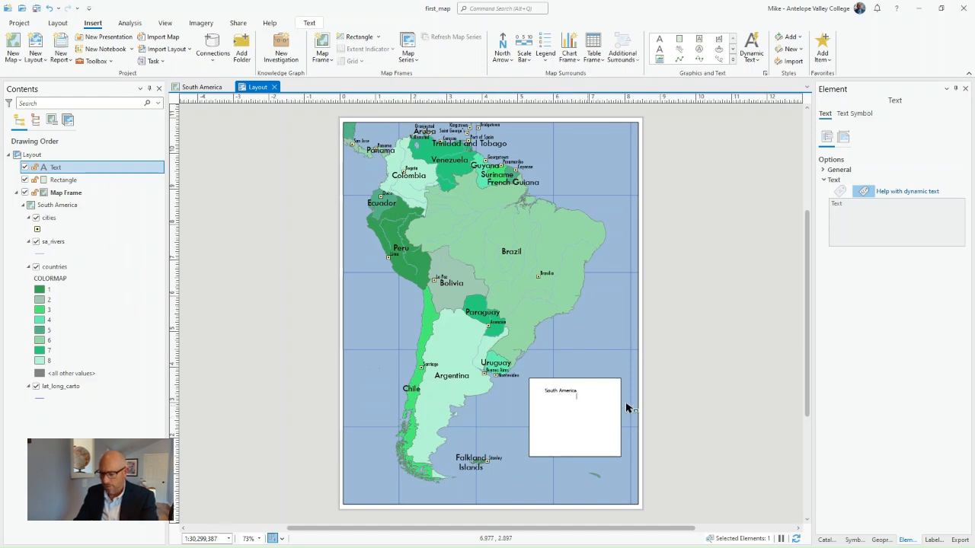
{"action": "key", "text": "Escape"}
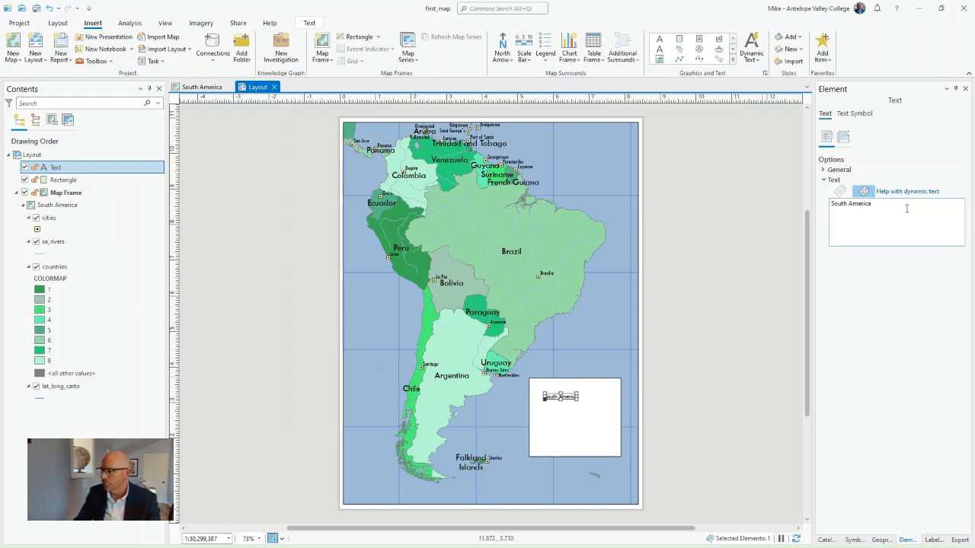
Examine the title text's symbol settings and font choices, plus the available north arrow and scale bar styles
{"action": "left_click", "coordinate": [855, 116]}
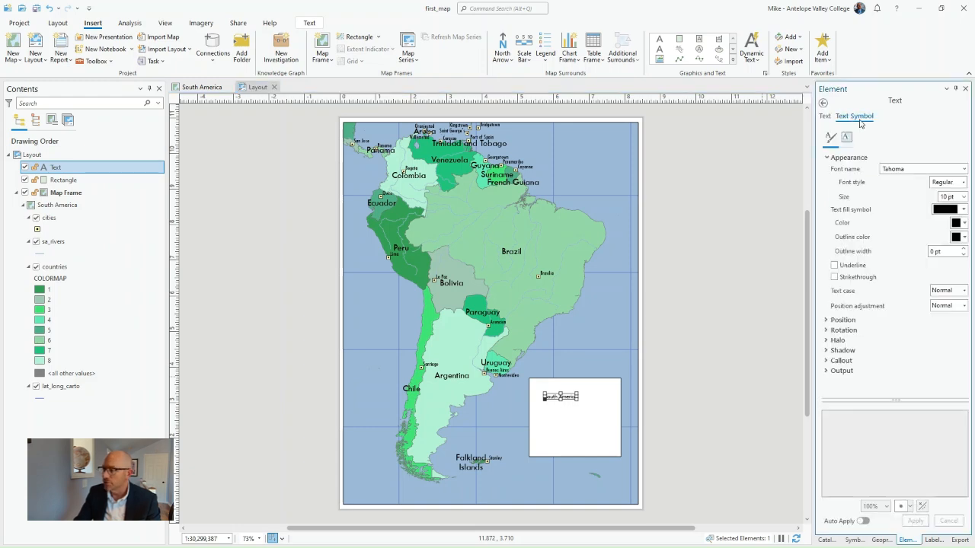
{"action": "left_click", "coordinate": [964, 171]}
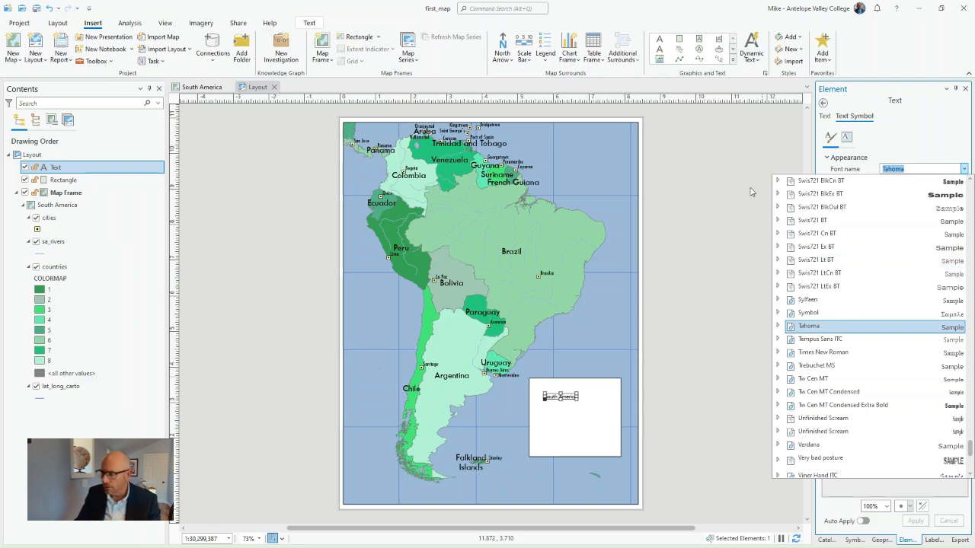
{"action": "left_click", "coordinate": [738, 148]}
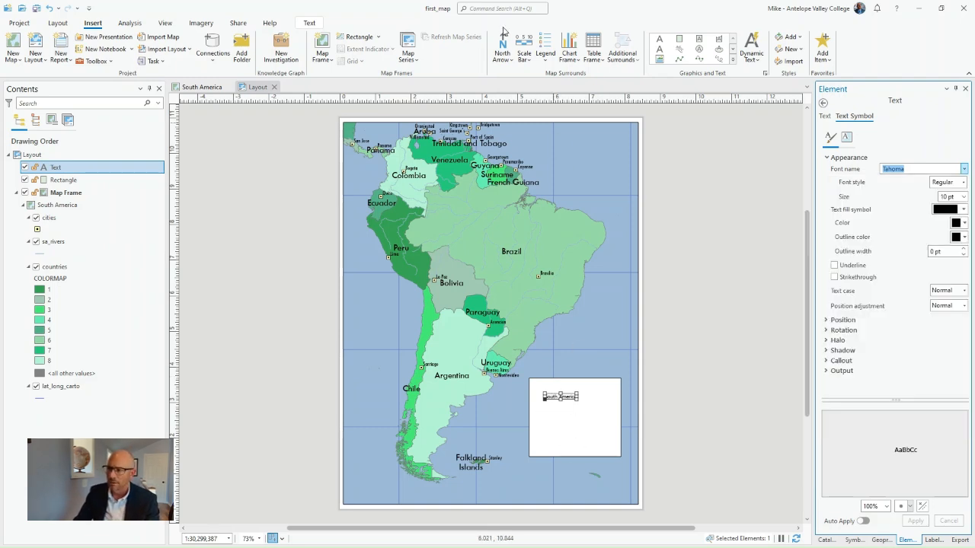
{"action": "left_click", "coordinate": [503, 56]}
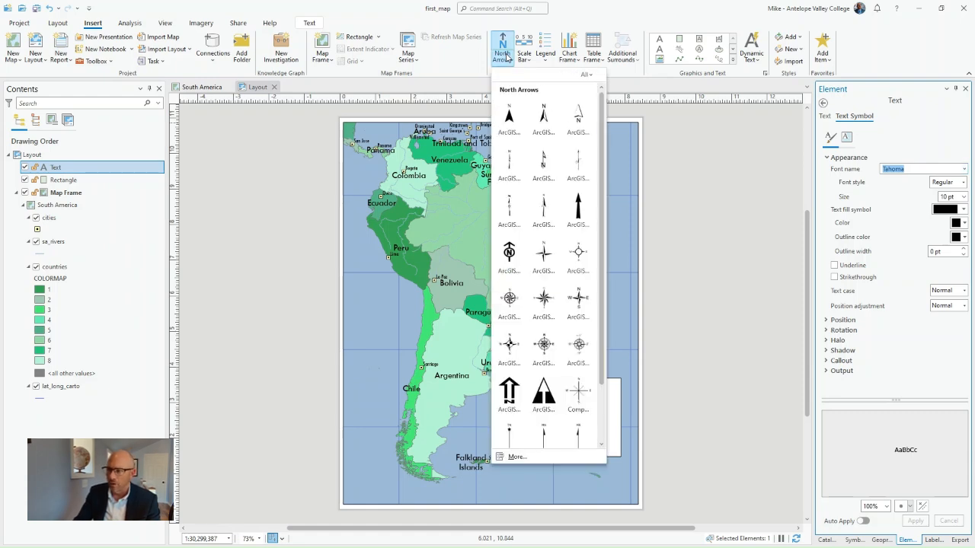
{"action": "left_click", "coordinate": [713, 259]}
{"action": "left_click", "coordinate": [523, 64]}
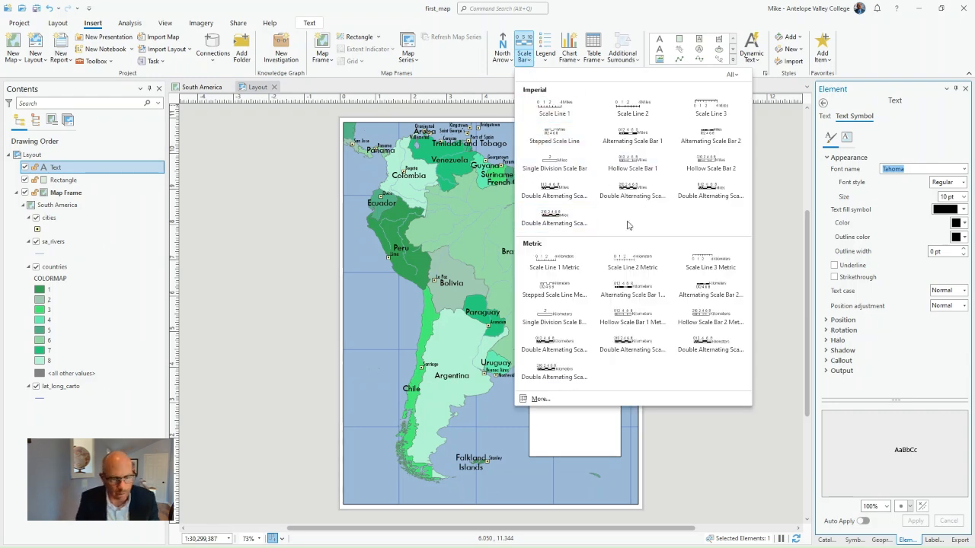
{"action": "left_click", "coordinate": [785, 308]}
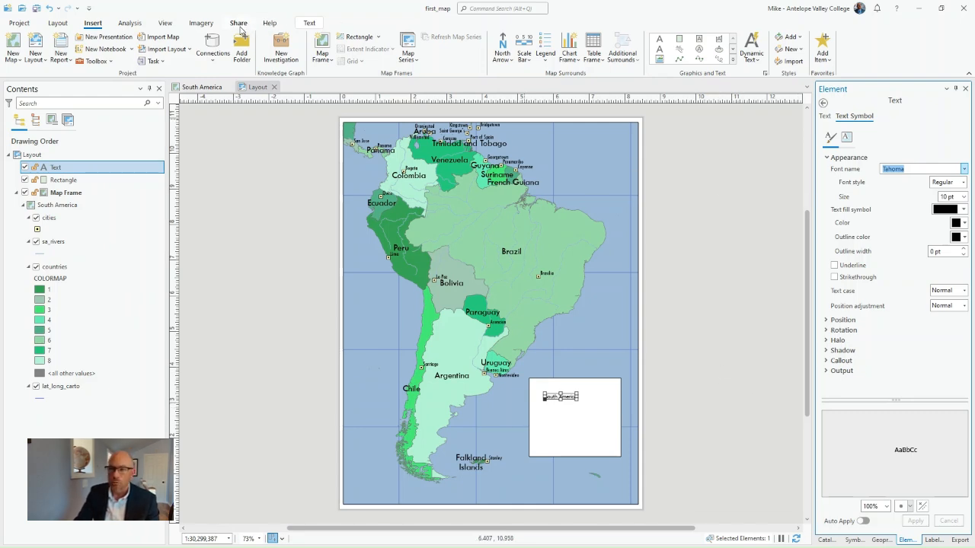
Save the project and start a layout export with JPEG as the file type
{"action": "left_click", "coordinate": [35, 7]}
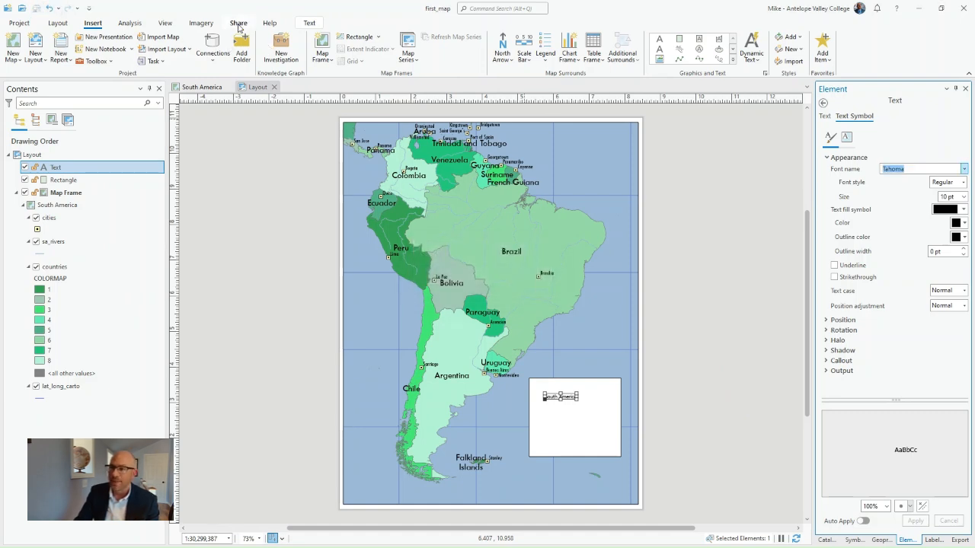
{"action": "left_click", "coordinate": [239, 24]}
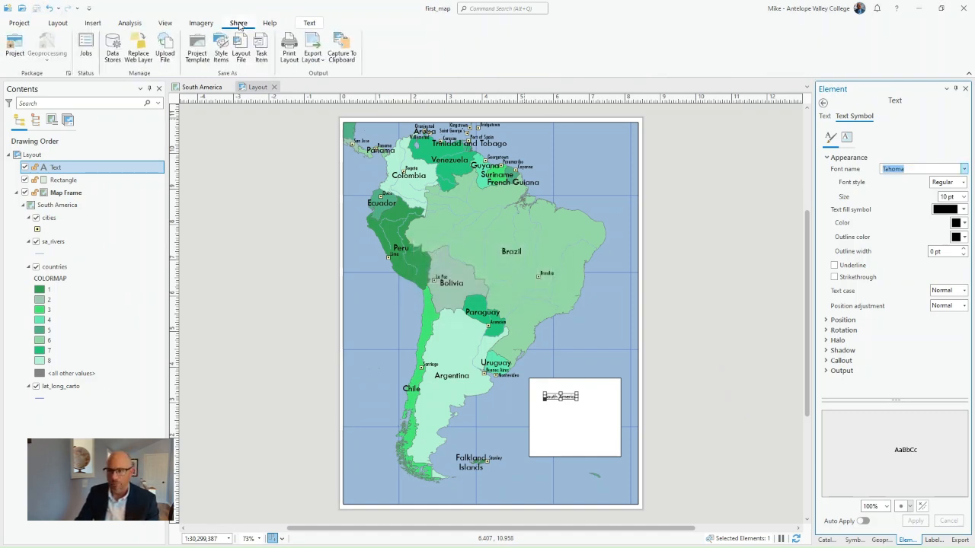
{"action": "left_click", "coordinate": [314, 61]}
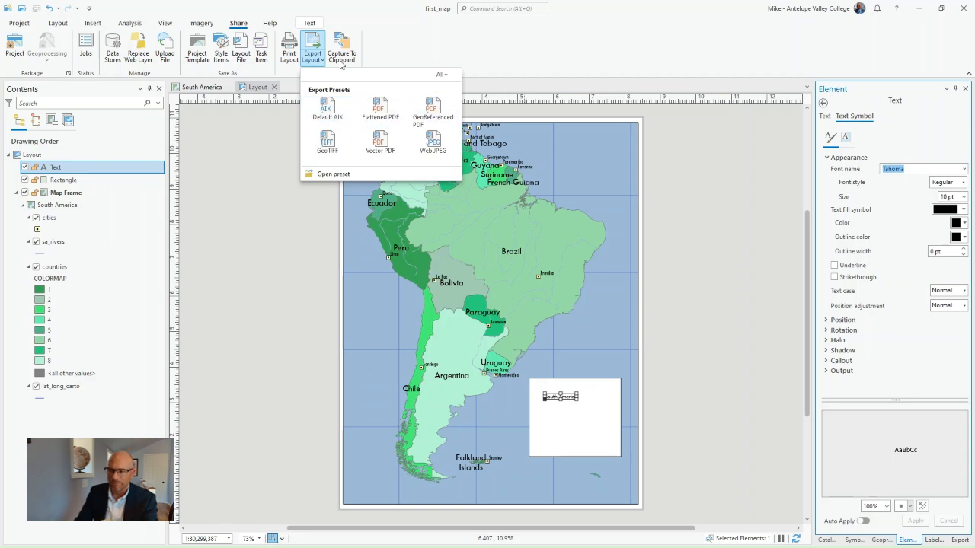
{"action": "left_click", "coordinate": [318, 48]}
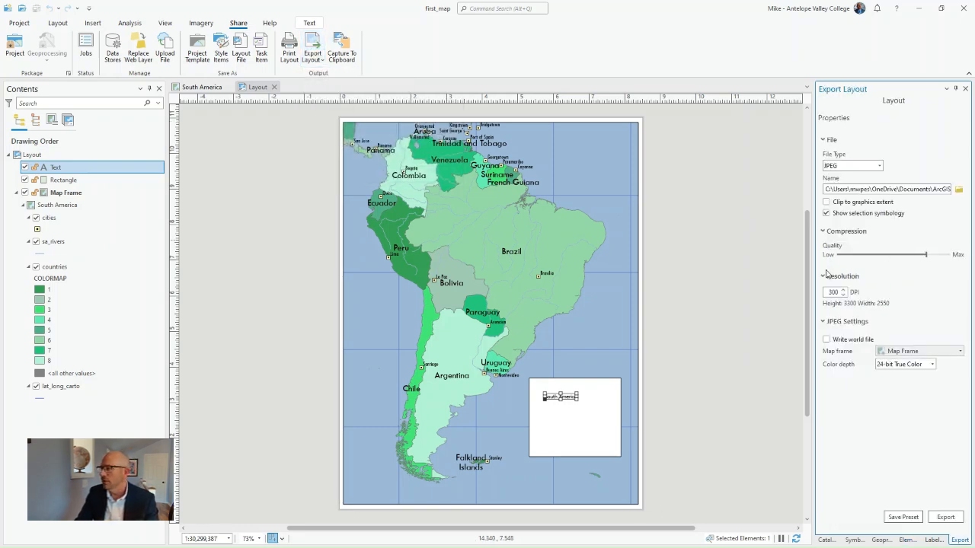
{"action": "left_click", "coordinate": [879, 166]}
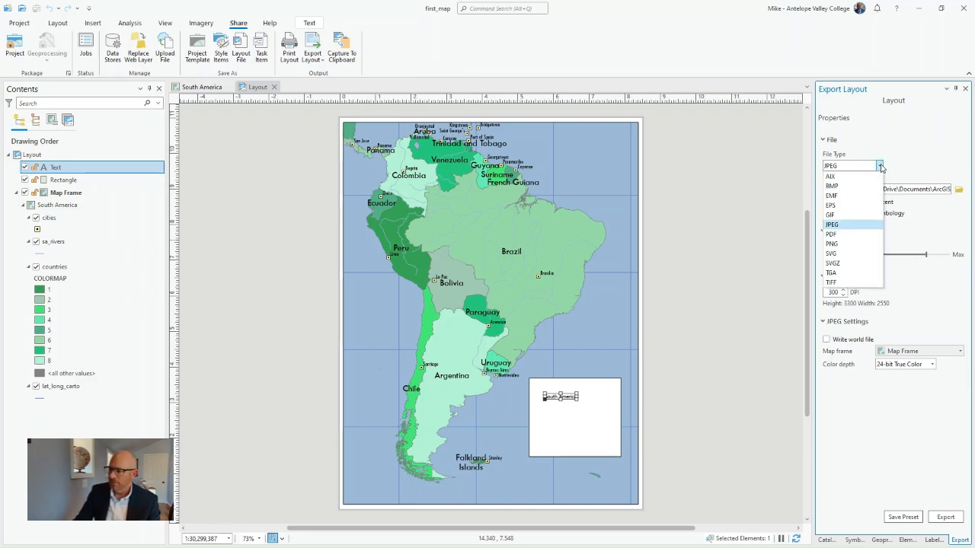
{"action": "left_click", "coordinate": [852, 228]}
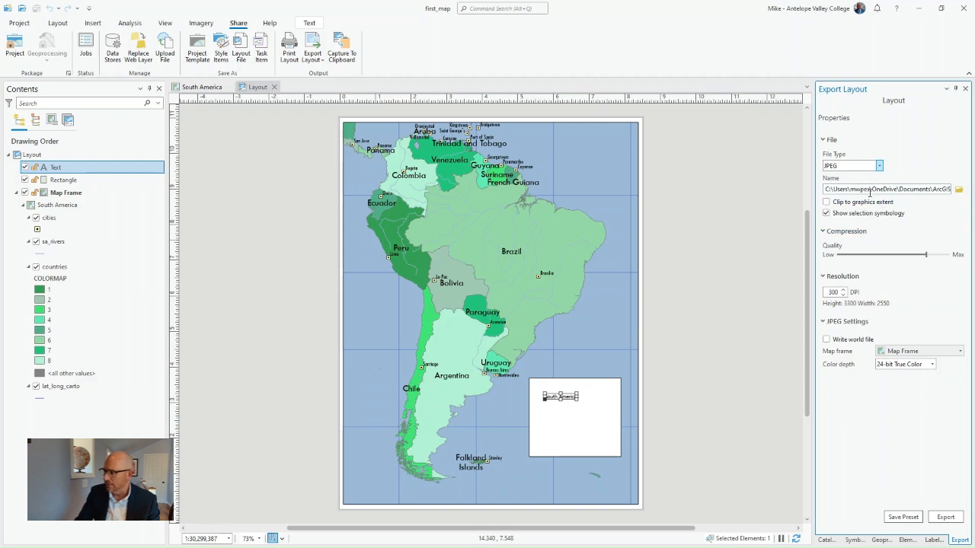
Choose the first_map folder under Documents, ArcGIS, Projects as the export location
{"action": "left_click_drag", "start_coordinate": [881, 191], "coordinate": [968, 192]}
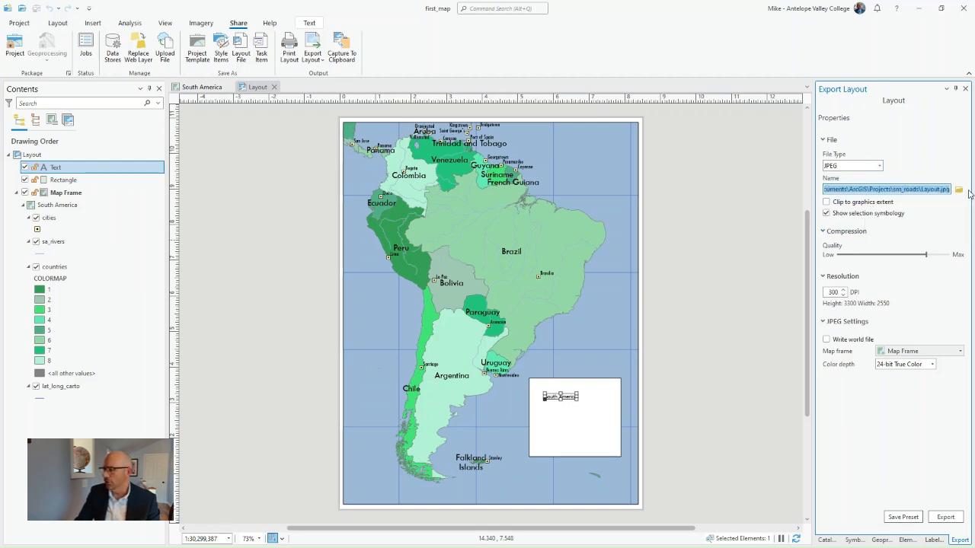
{"action": "left_click", "coordinate": [915, 192]}
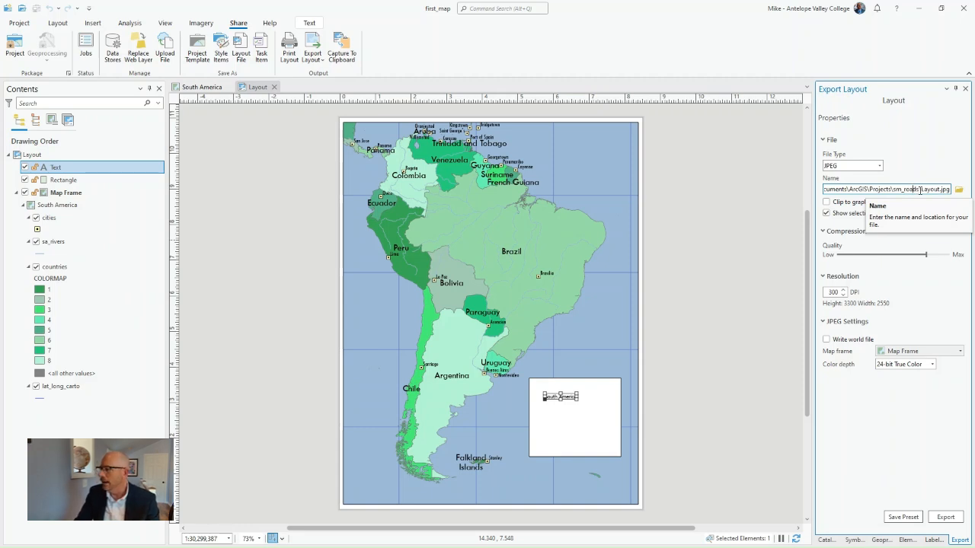
{"action": "left_click", "coordinate": [958, 190]}
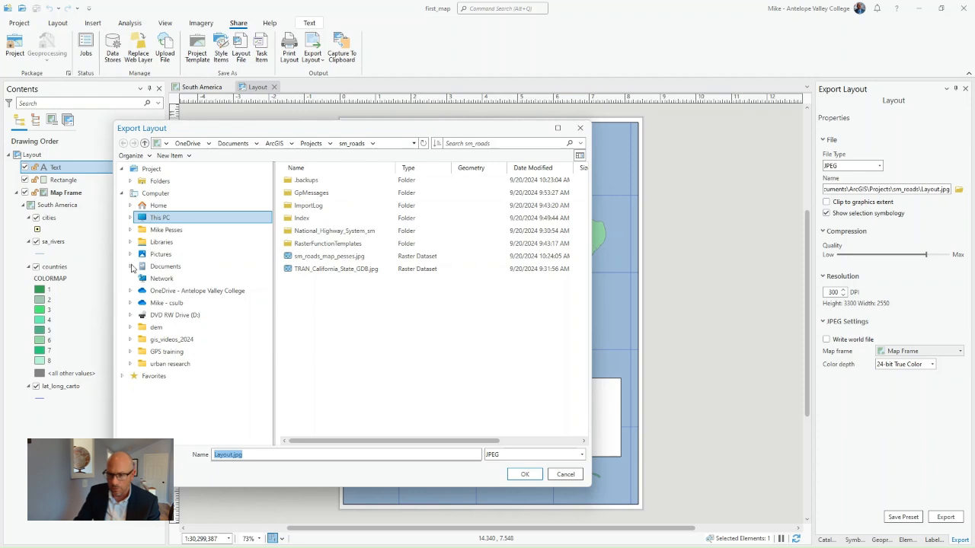
{"action": "left_click", "coordinate": [160, 266]}
{"action": "left_click", "coordinate": [169, 291]}
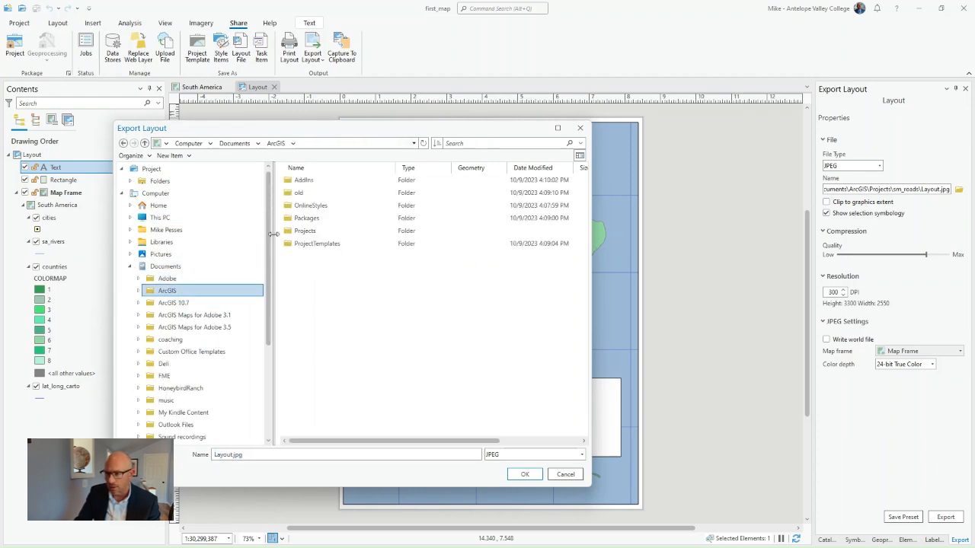
{"action": "left_click", "coordinate": [319, 234]}
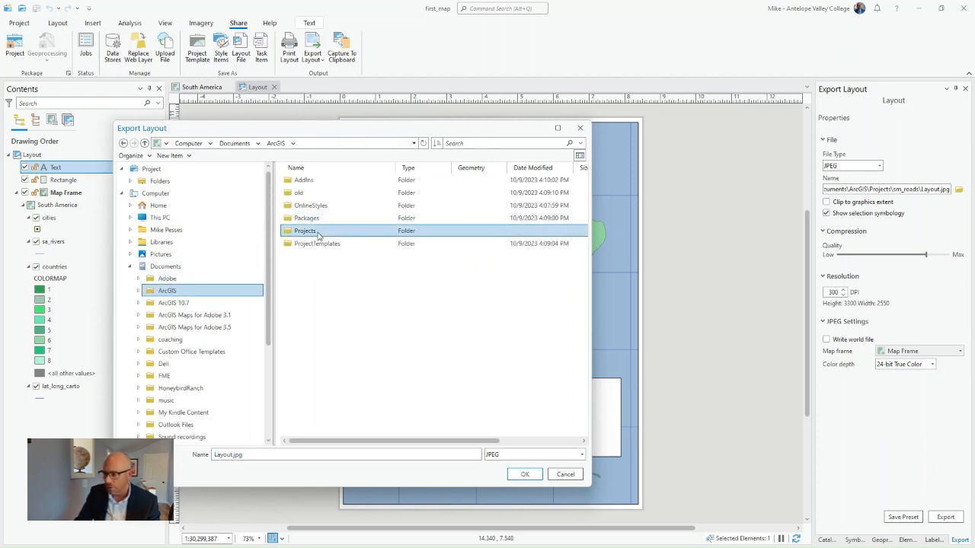
{"action": "double_click", "coordinate": [318, 232]}
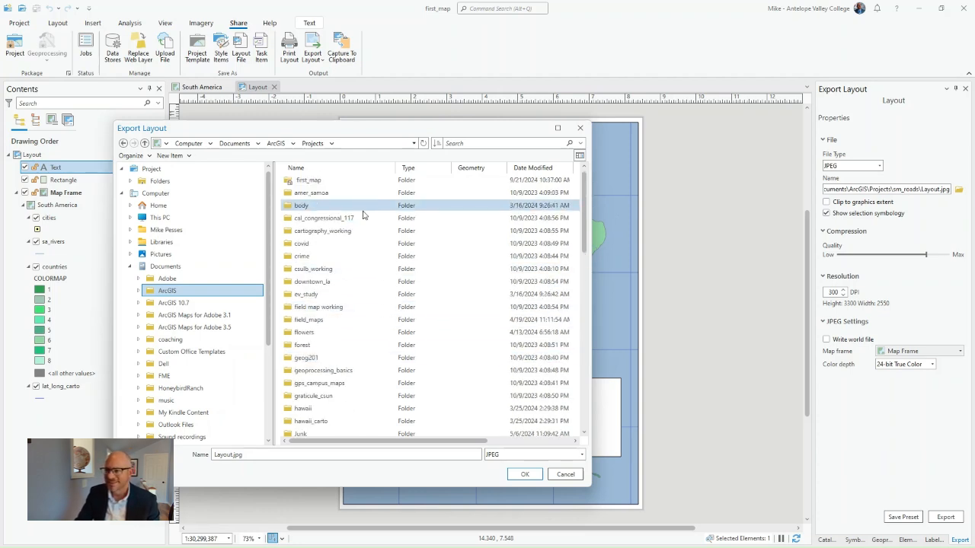
{"action": "left_click", "coordinate": [316, 180]}
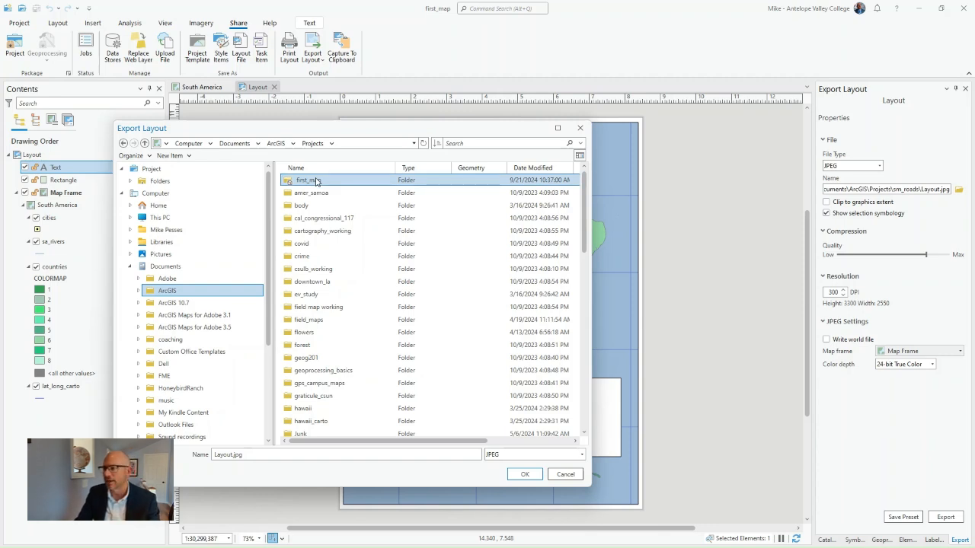
{"action": "double_click", "coordinate": [316, 180]}
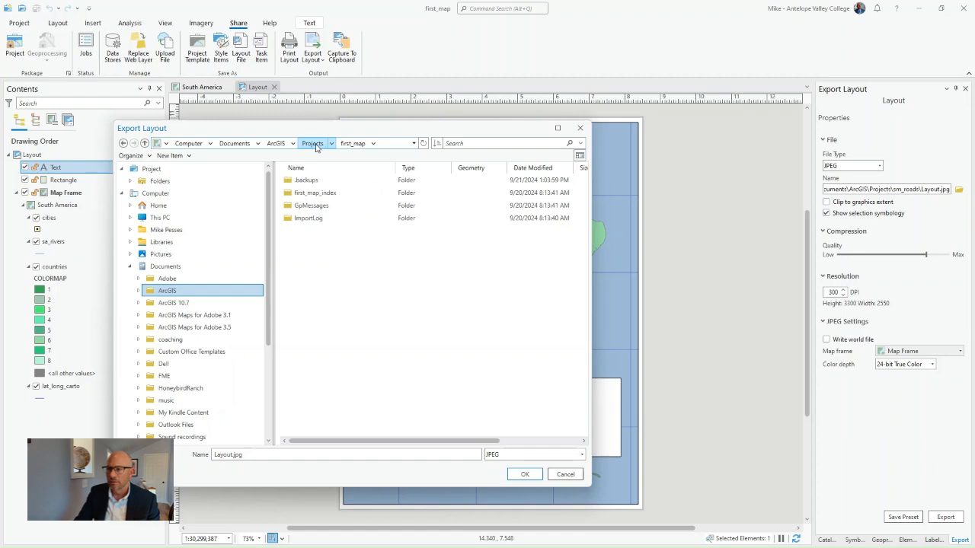
Name the export file s_america.jpg and export the layout
{"action": "left_click", "coordinate": [231, 455]}
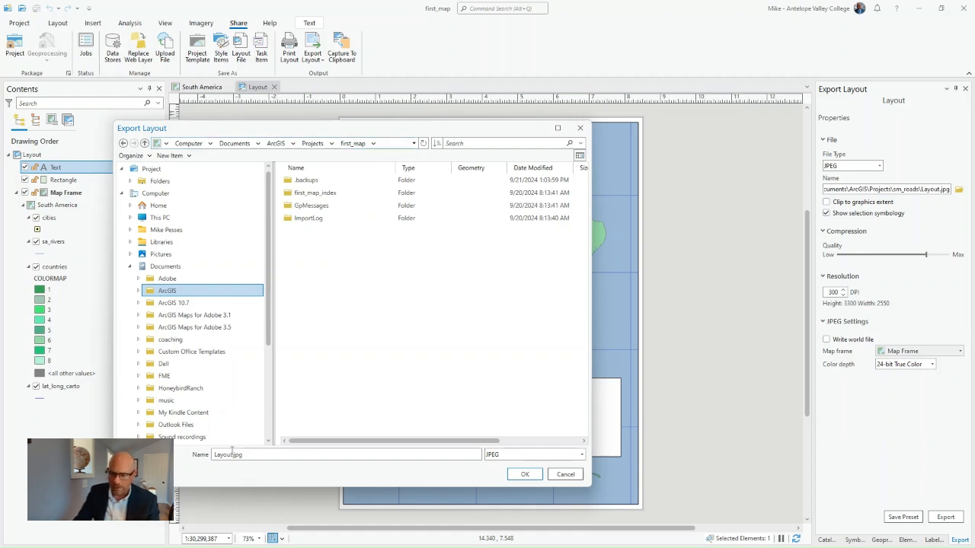
{"action": "left_click_drag", "start_coordinate": [231, 455], "coordinate": [200, 453]}
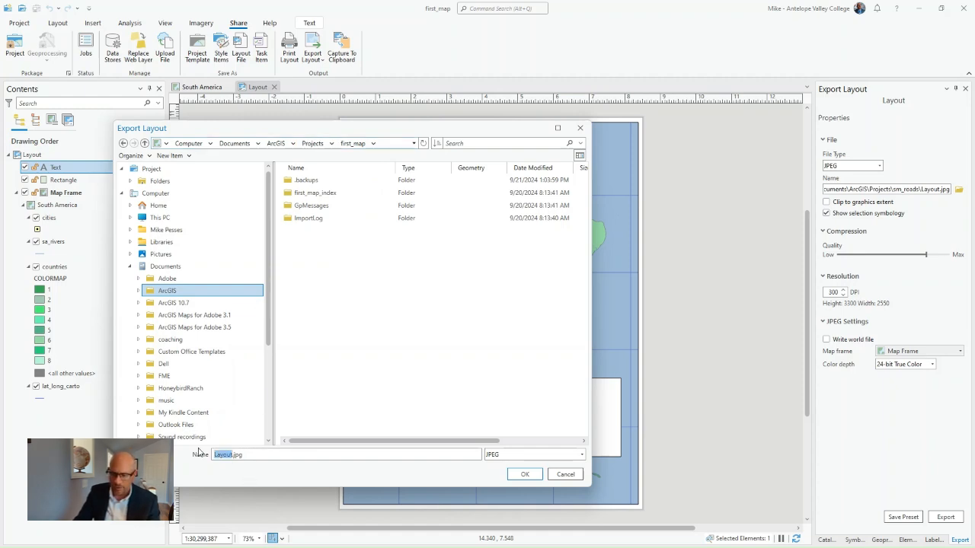
{"action": "type", "text": "s_america"}
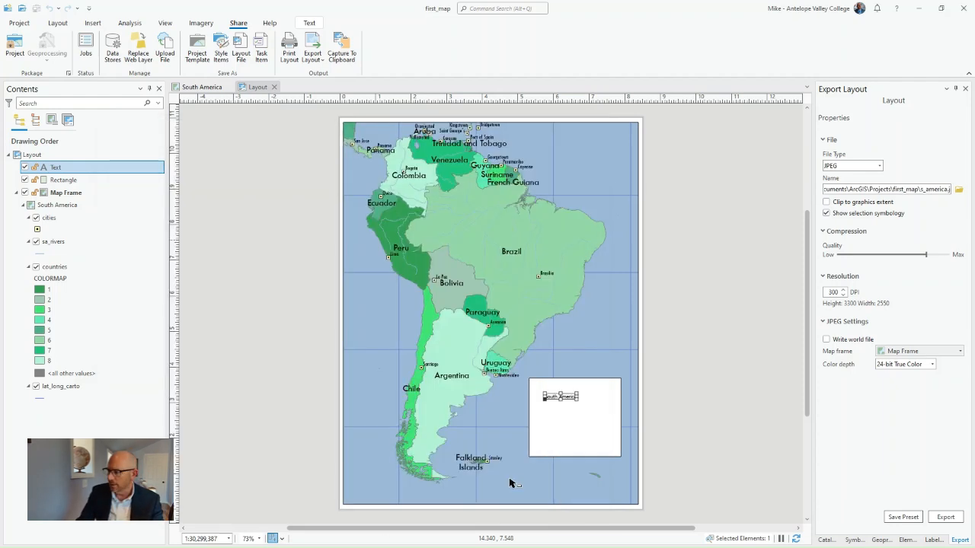
{"action": "left_click", "coordinate": [525, 475]}
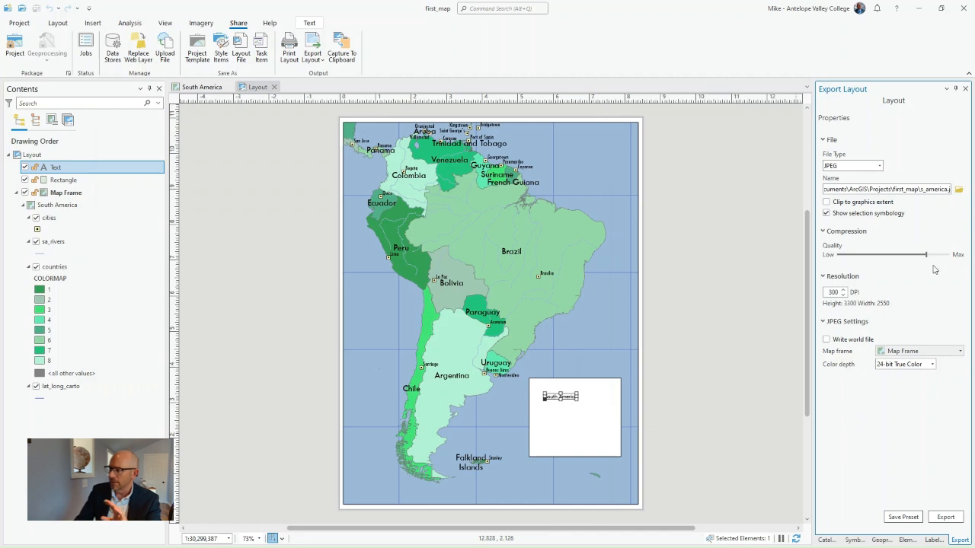
{"action": "left_click", "coordinate": [949, 518]}
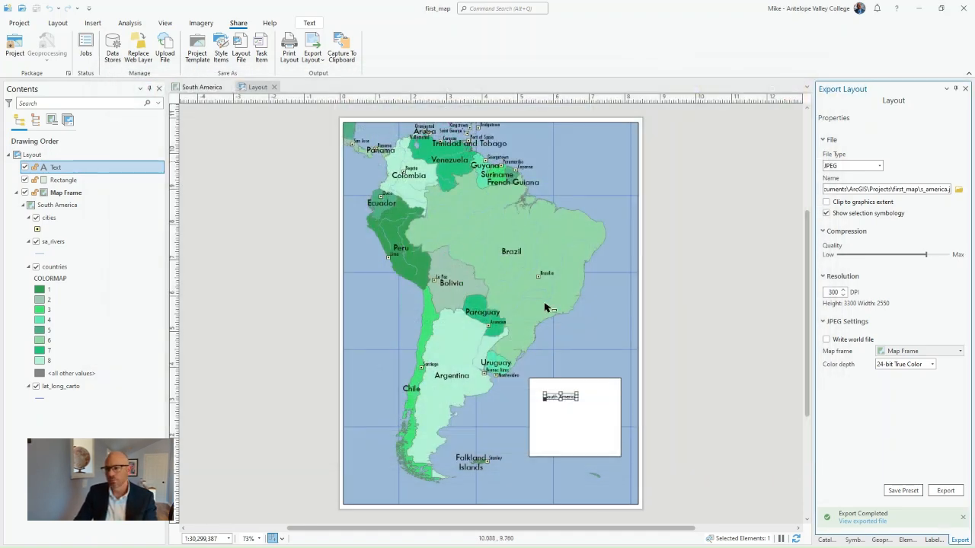
{"action": "left_click", "coordinate": [814, 80]}
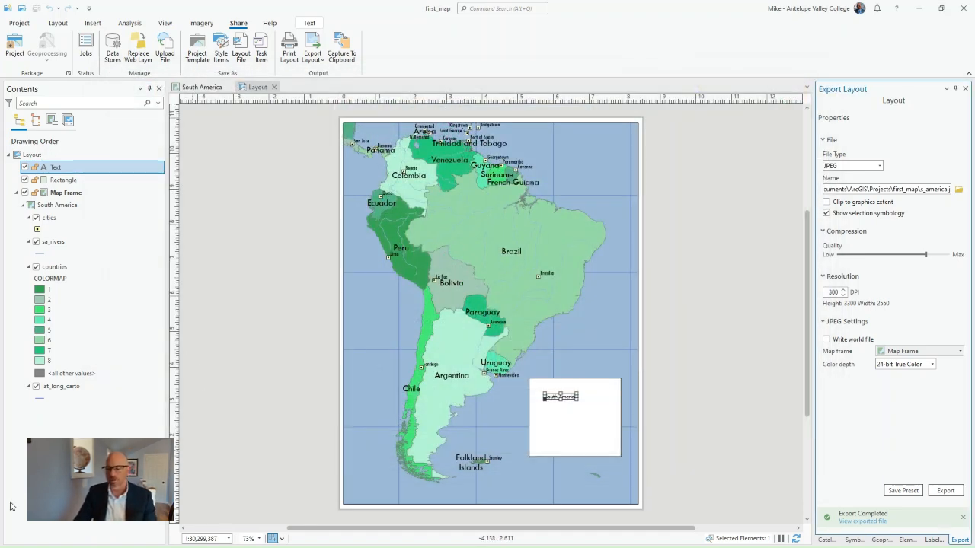